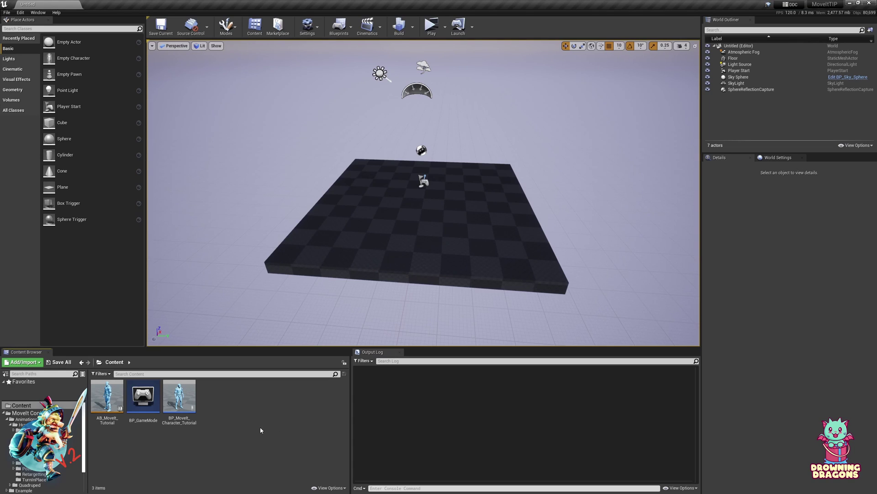
Open the AB_MoveIt_Tutorial animation blueprint and expand the Step Sizes array in its class defaults.
double_click(107, 396)
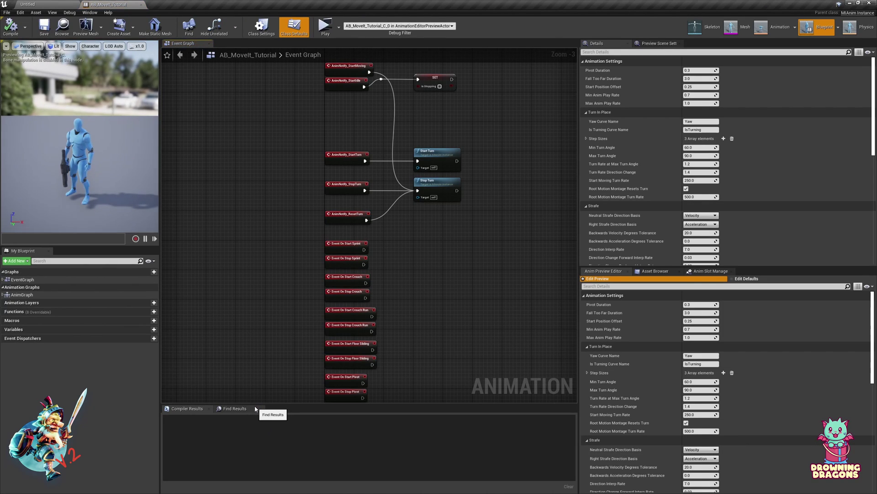
scroll(268, 298, down, 2)
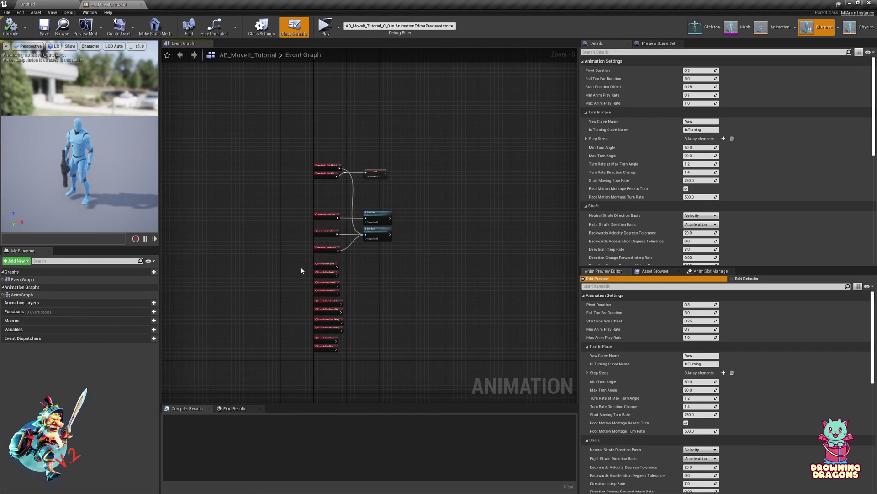
click(292, 37)
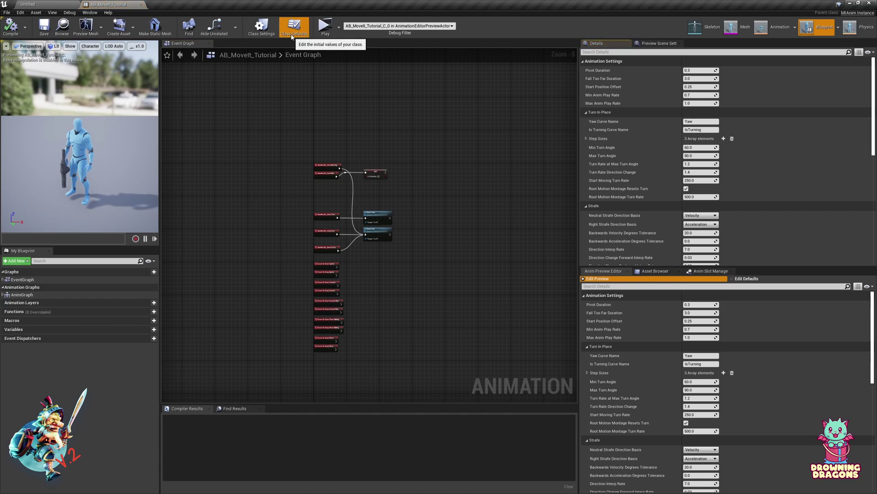
click(607, 139)
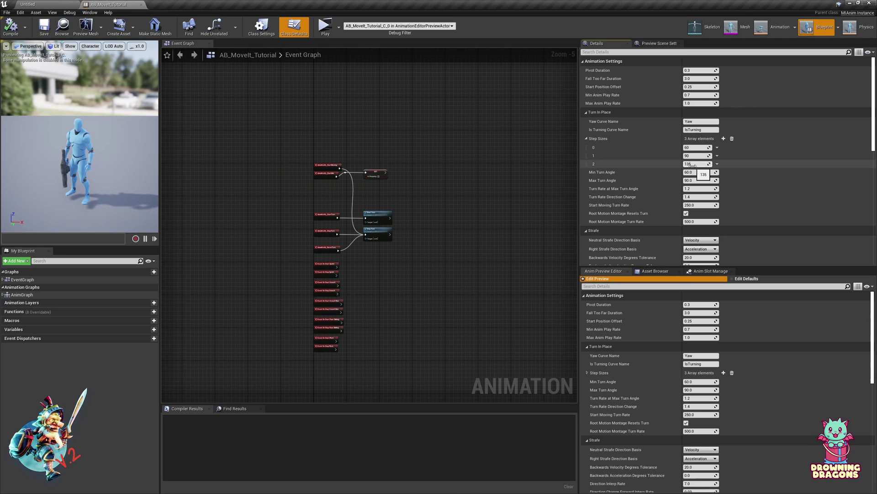
Play-test the character's turning in place with the current settings and end the session.
click(325, 25)
click(447, 201)
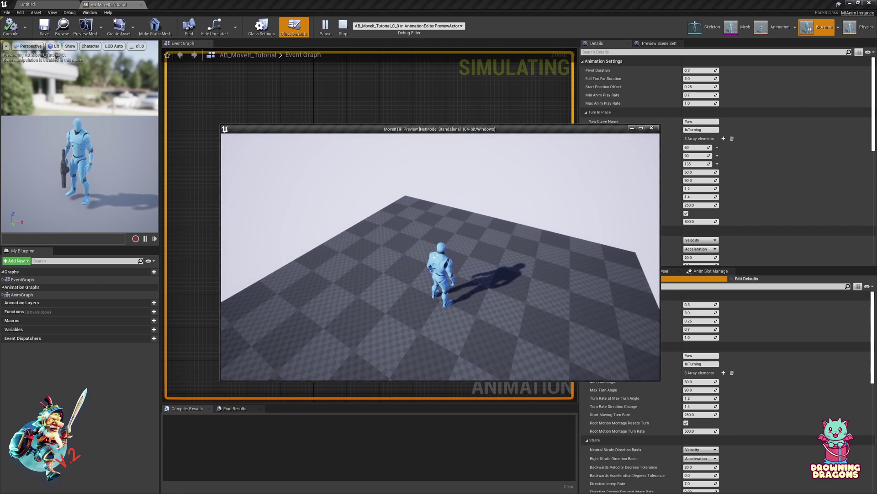
key(Escape)
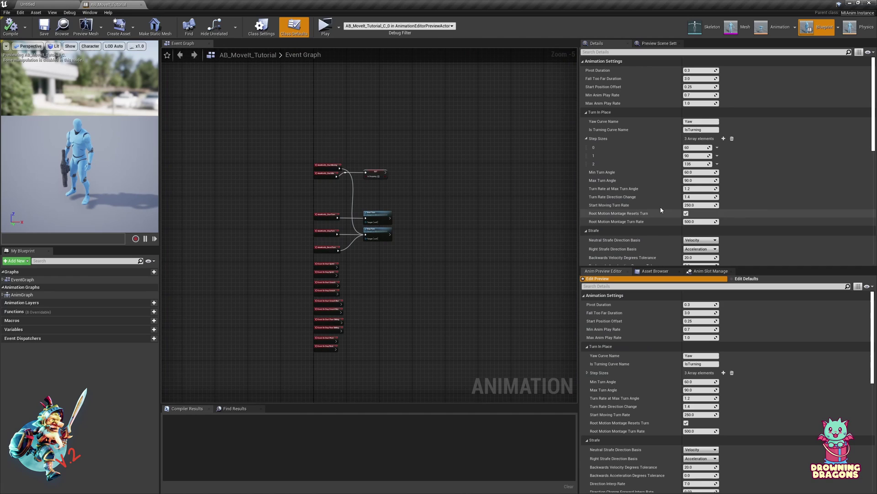
Test turning in place with Max Turn Angle set to 135 and reset that angle to its default.
click(697, 180)
text(135)
key(Return)
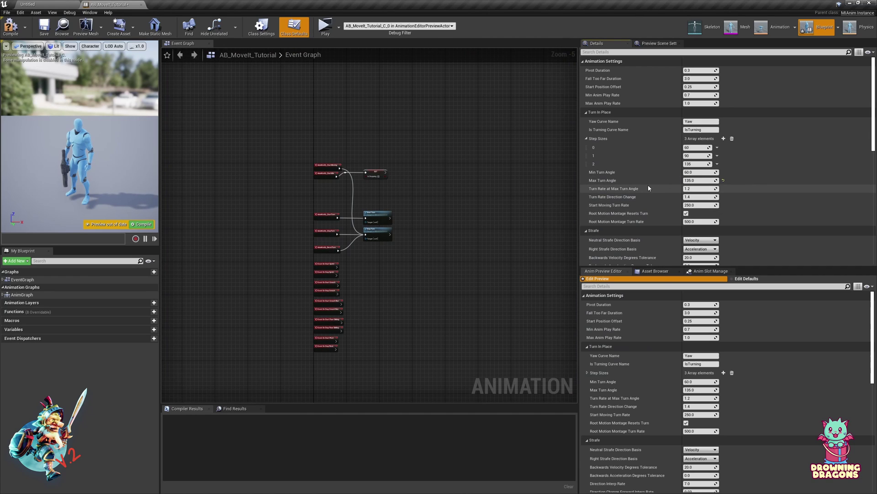
click(325, 26)
click(499, 299)
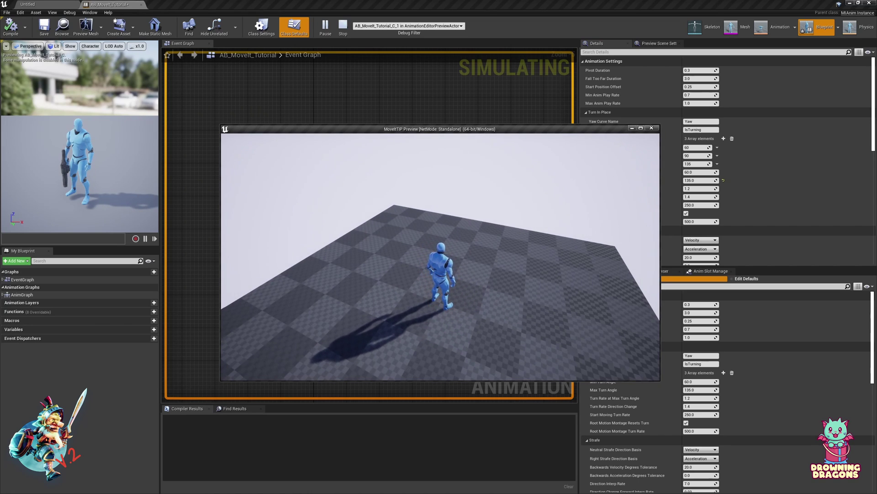
key(Escape)
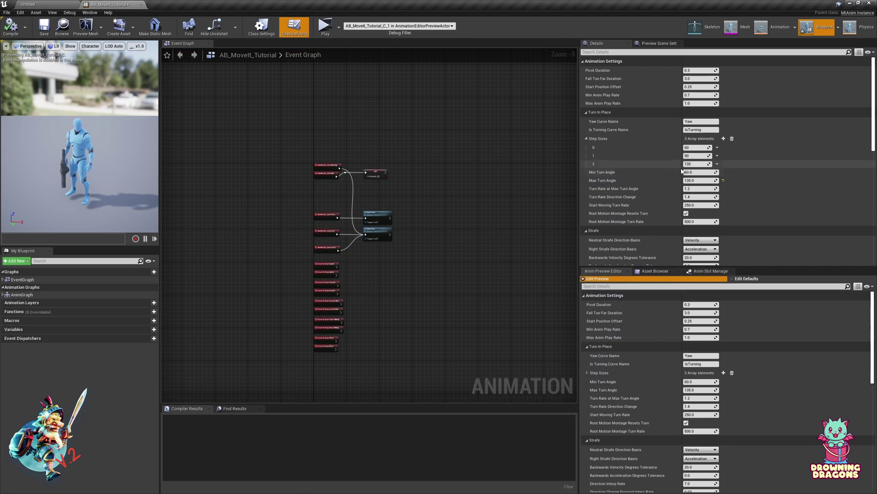
click(722, 181)
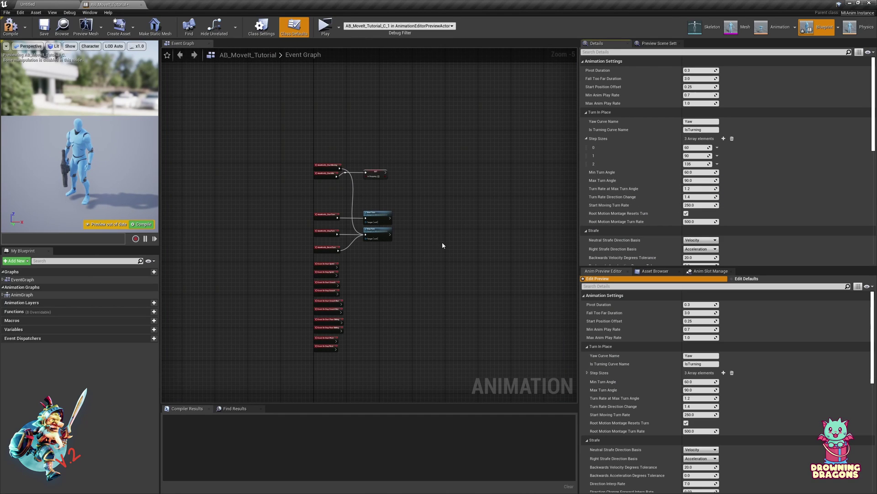
Set the Min Turn Angle in the Turn In Place class defaults to 30.
scroll(443, 246, up, 1)
scroll(492, 259, up, 1)
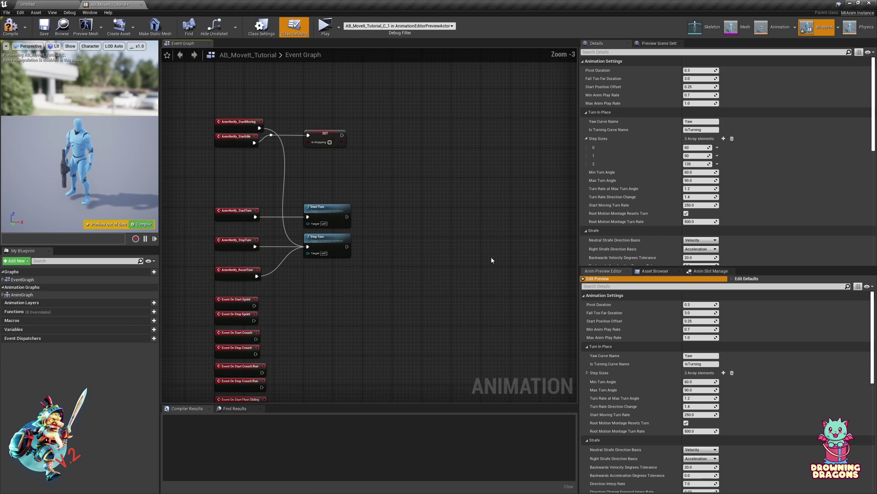
right_drag(491, 260, 562, 366)
click(715, 172)
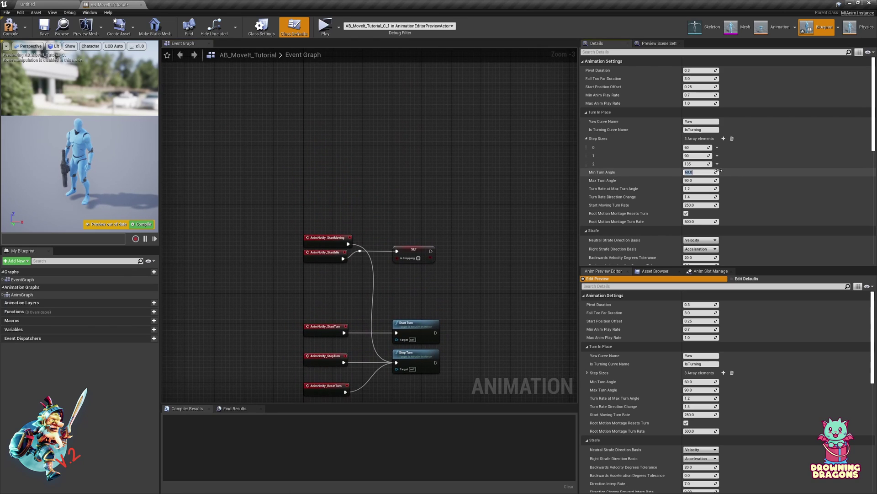
text(30)
key(Return)
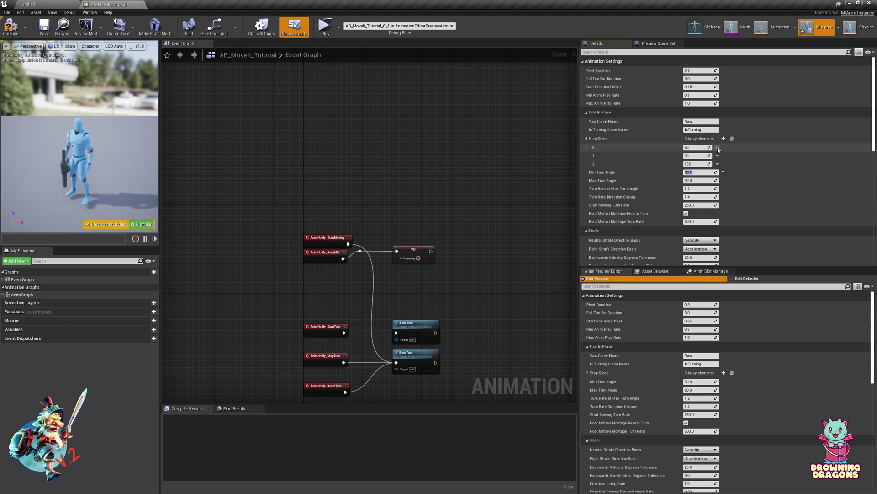
Insert a new element with the value 30 at the start of the Step Sizes array.
click(717, 147)
click(731, 152)
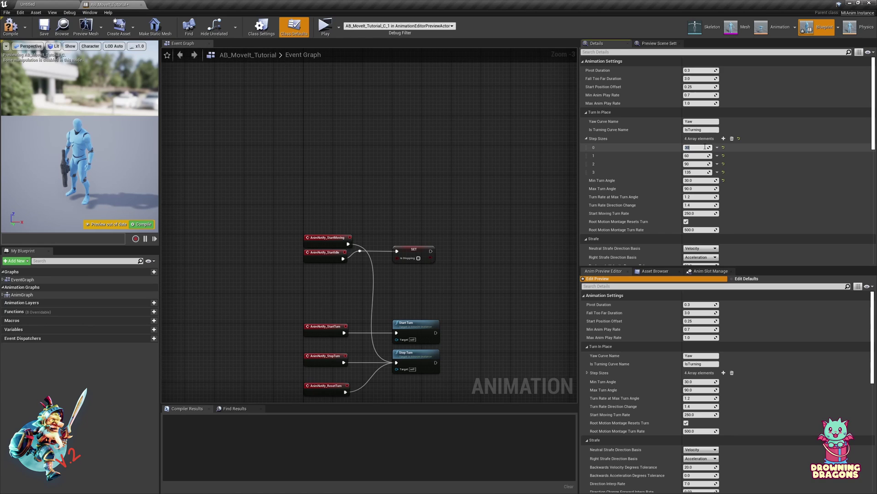
click(642, 179)
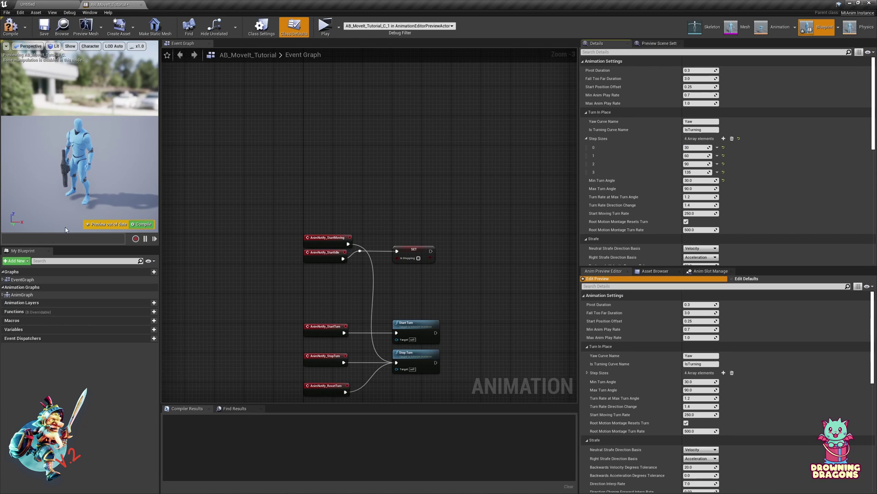
Open the AnimGraph and go through Locomotion, Base, Stand and Movement into the nested Idle state machine.
double_click(23, 294)
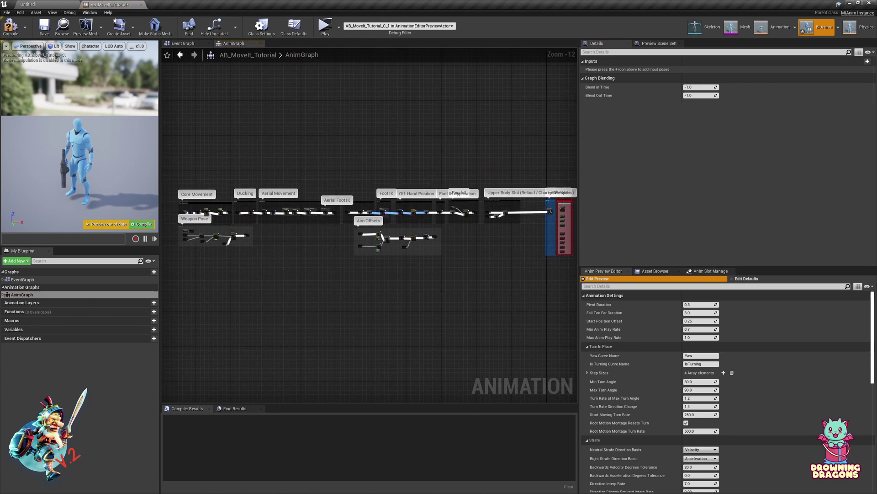
scroll(395, 264, up, 10)
double_click(419, 250)
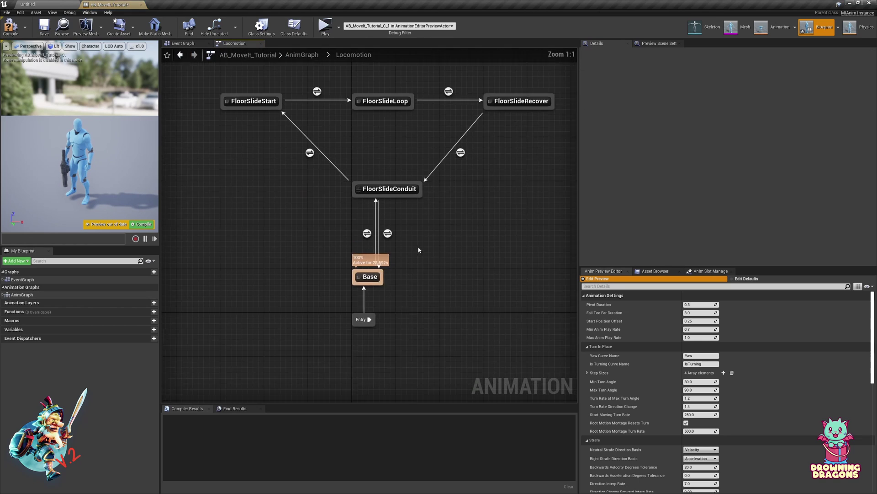
double_click(391, 300)
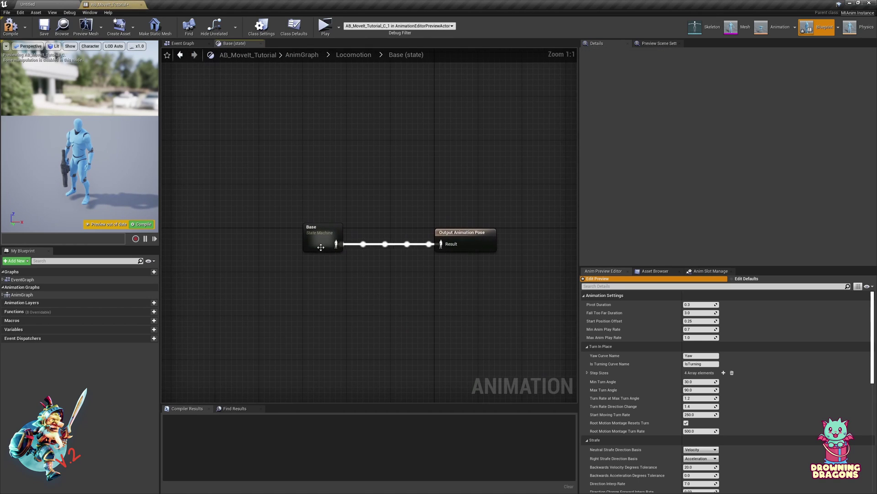
double_click(321, 247)
double_click(298, 350)
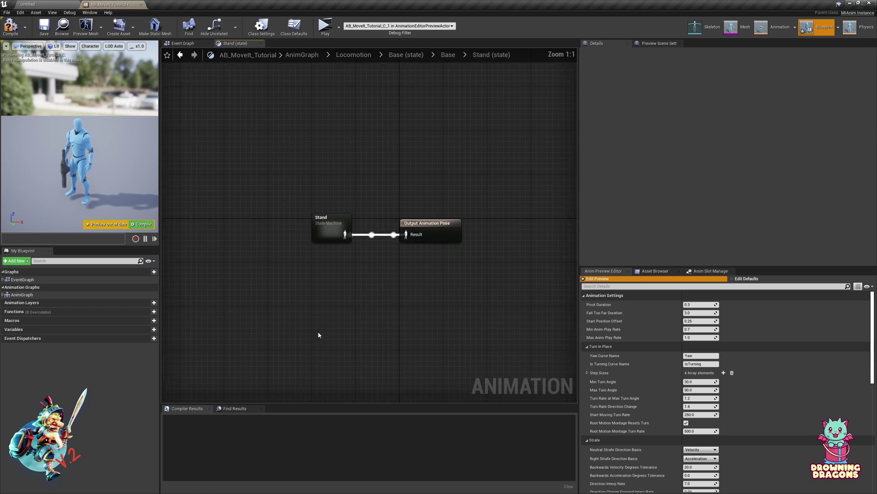
double_click(340, 243)
double_click(374, 255)
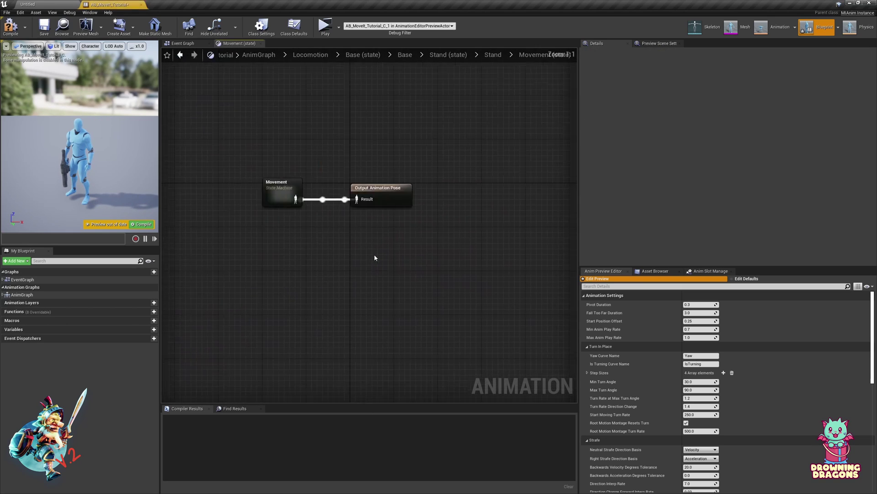
double_click(344, 240)
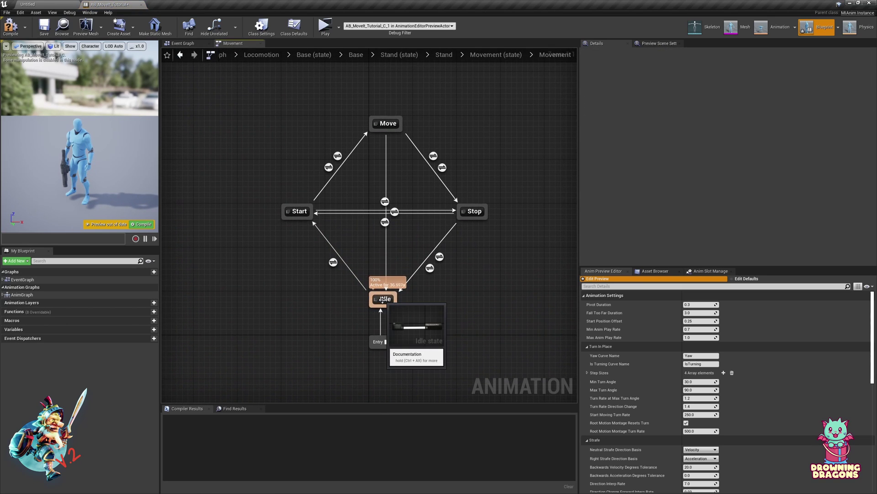
double_click(383, 299)
double_click(315, 240)
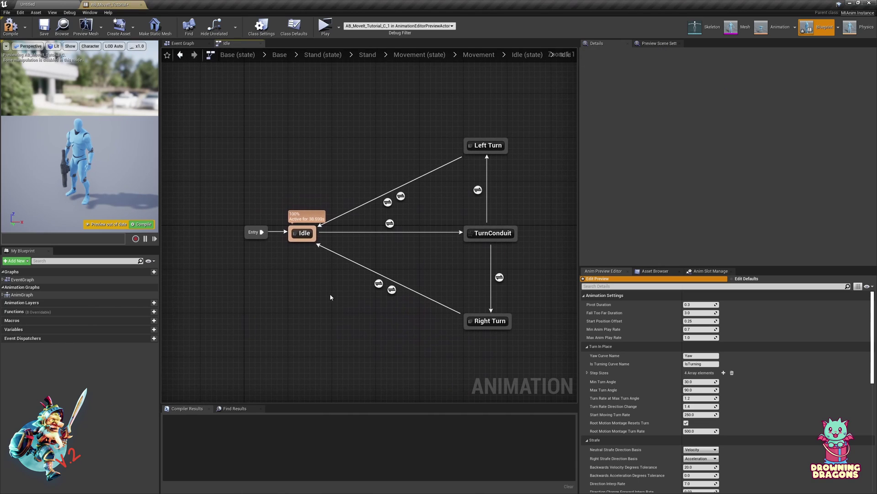
right_drag(330, 297, 288, 315)
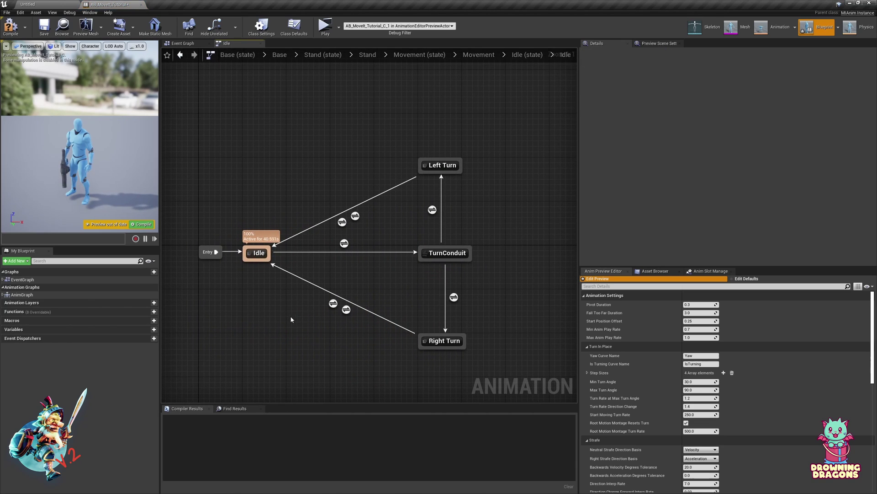
Compile and save the animation blueprint, and open the Left Turn state's graph.
click(145, 224)
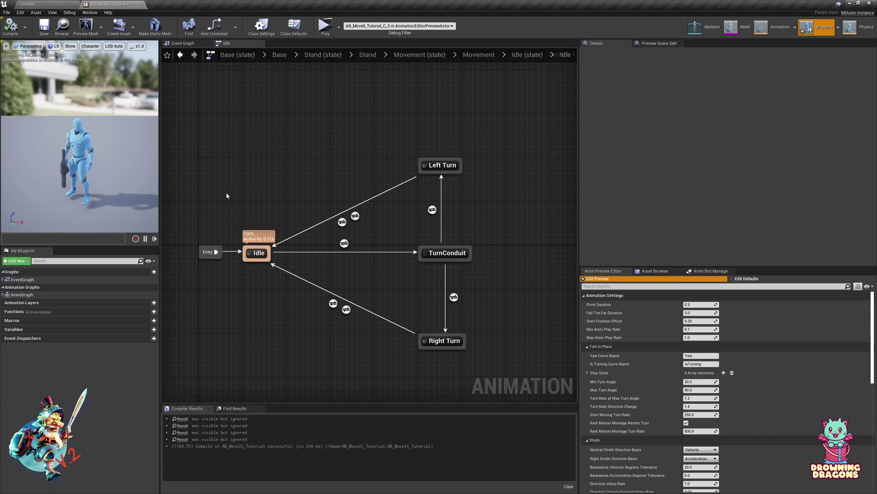
click(43, 25)
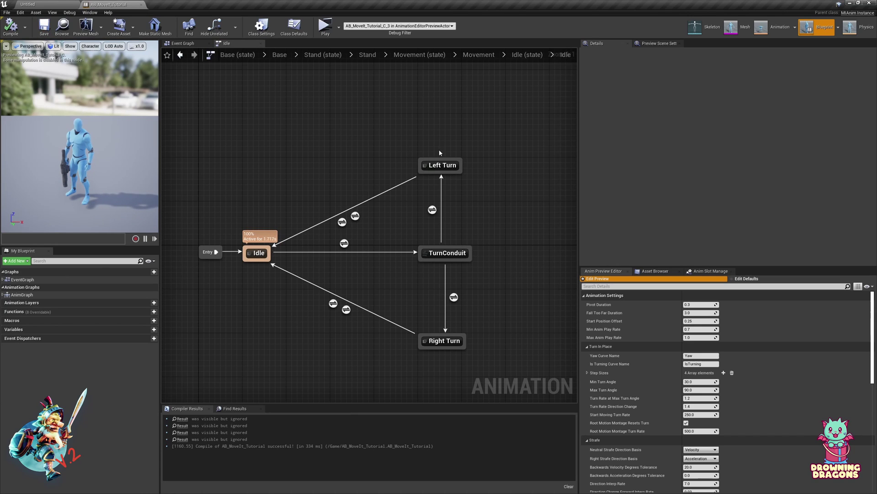
double_click(441, 165)
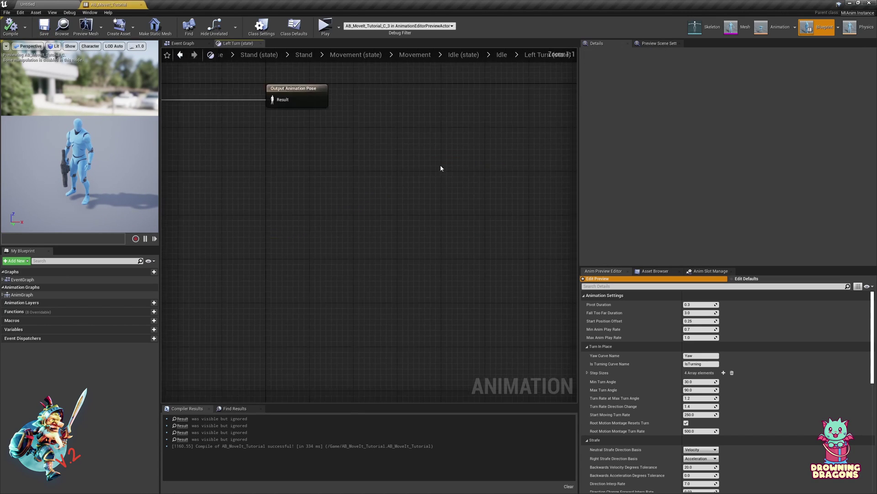
right_drag(503, 295, 567, 302)
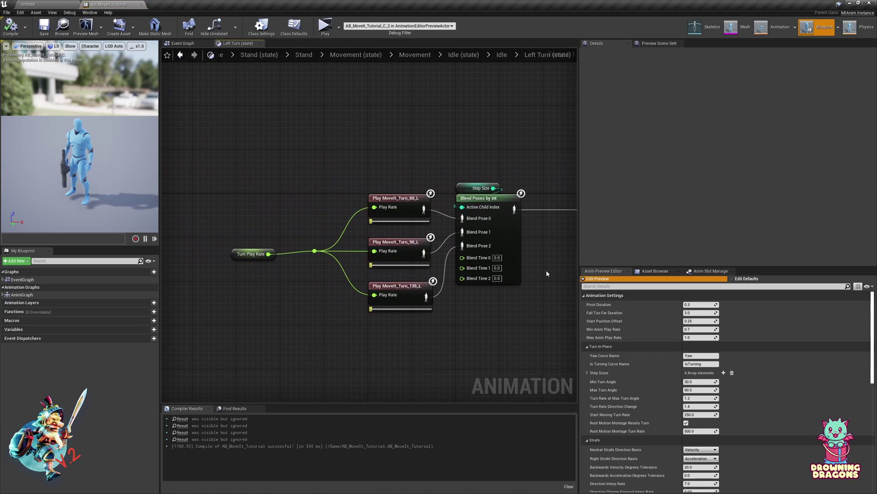
Add a fourth blend pin with blend time 0.0 to Blend Poses by int and shift the three turn poses to Blend Pose 1, 2 and 3.
right_click(514, 245)
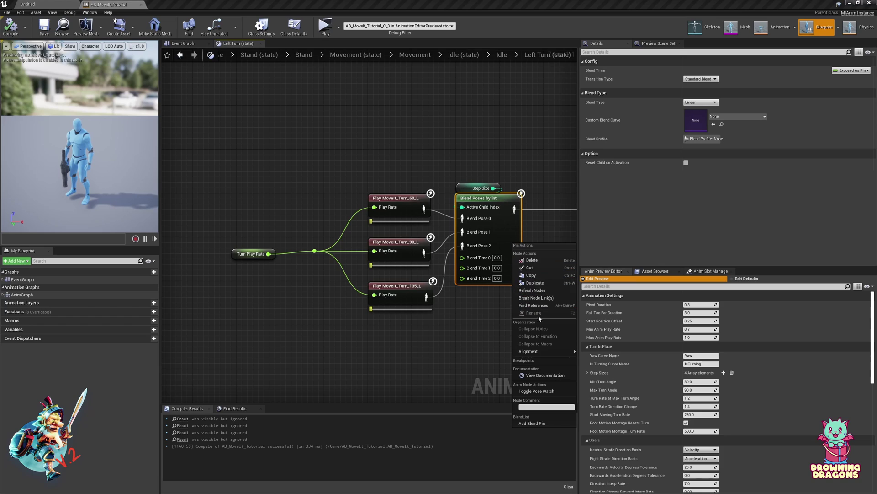
click(537, 424)
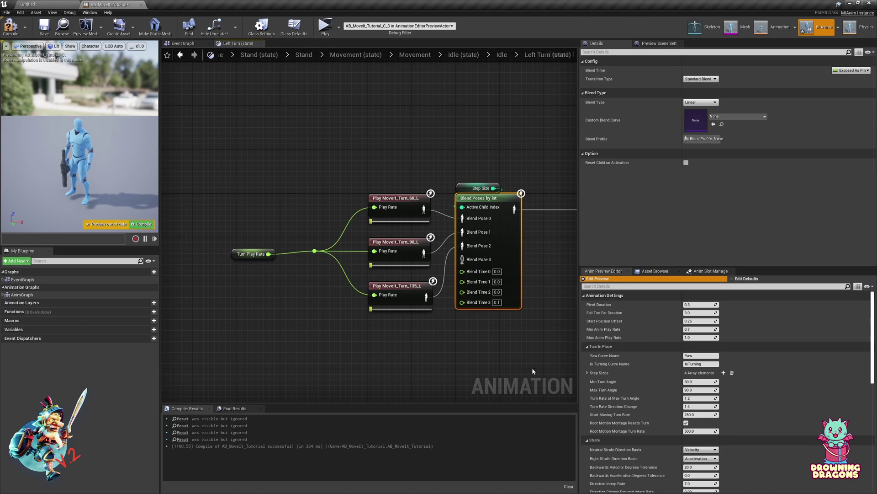
click(497, 302)
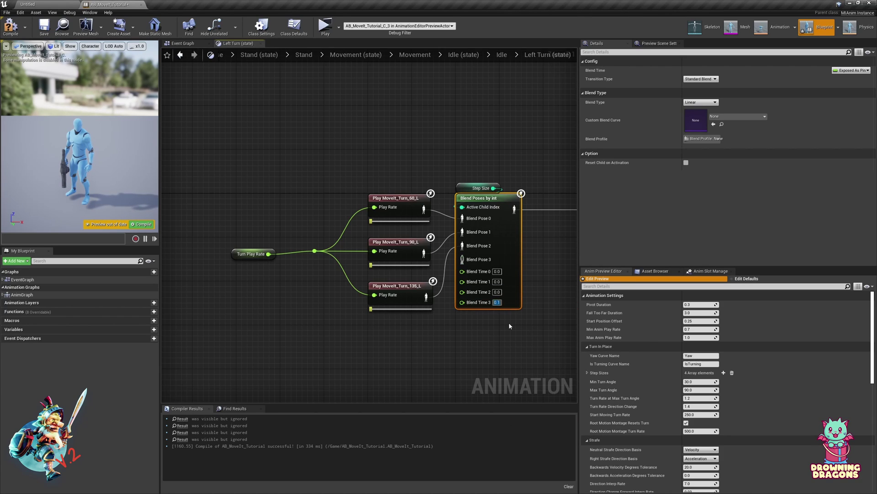
click(512, 322)
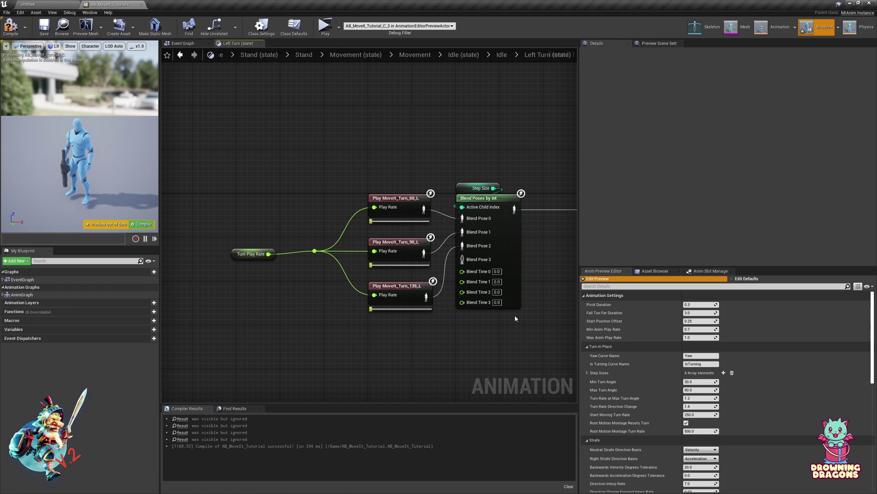
mouse_move(463, 247)
ctrl+mouse_down()
mouse_move(465, 261)
mouse_move(464, 232)
ctrl+mouse_up()
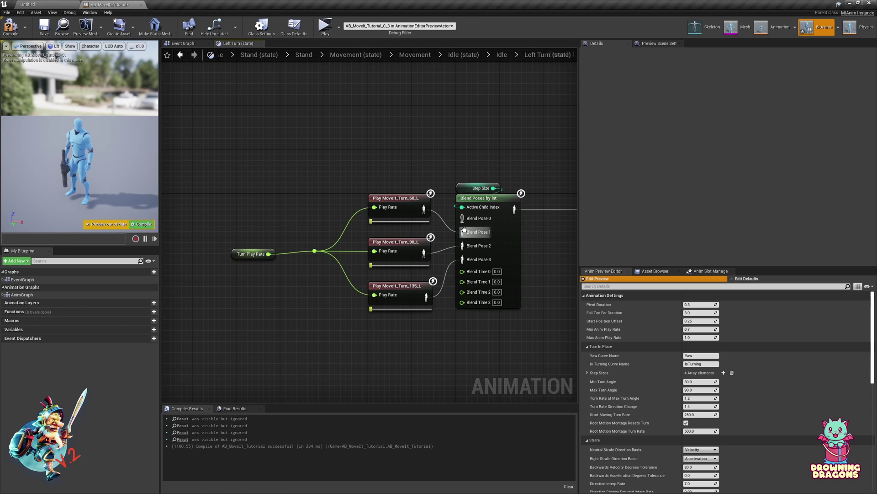
Duplicate the Play MoveIt_Turn_60_L node and connect the copy to Turn Play Rate and Blend Pose 0.
click(413, 200)
right_drag(374, 151, 400, 186)
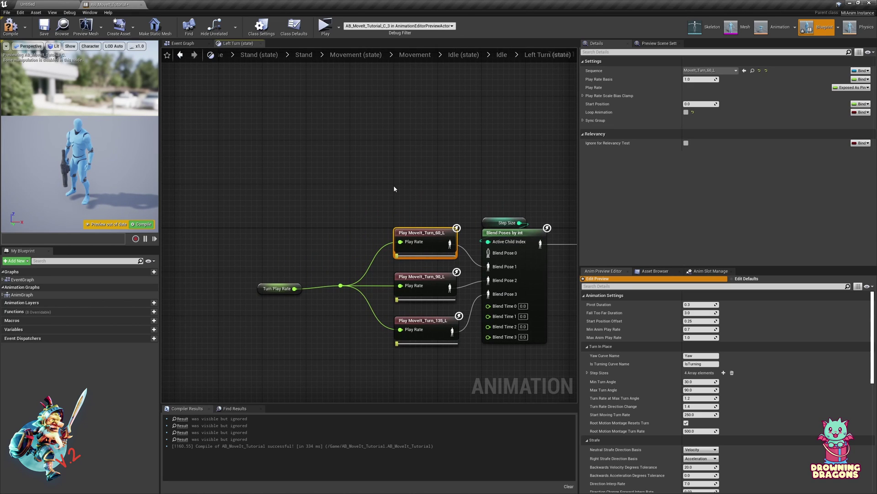
key(ctrl+w)
drag(400, 198, 341, 285)
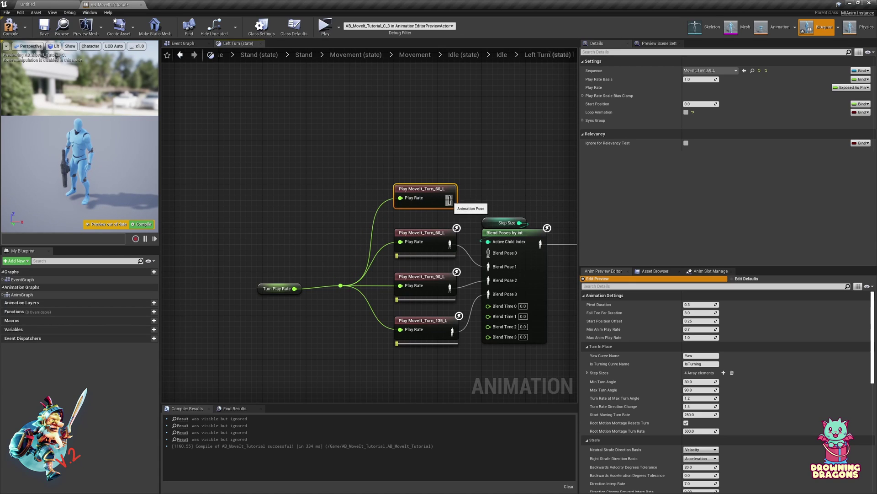
drag(450, 200, 488, 253)
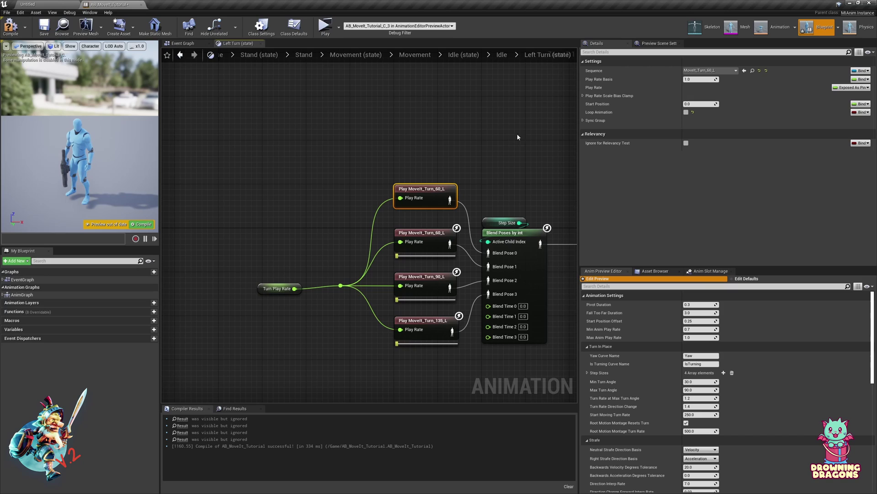
Set the duplicated turn node's sequence to MoveIt_Turn_30_L.
click(711, 70)
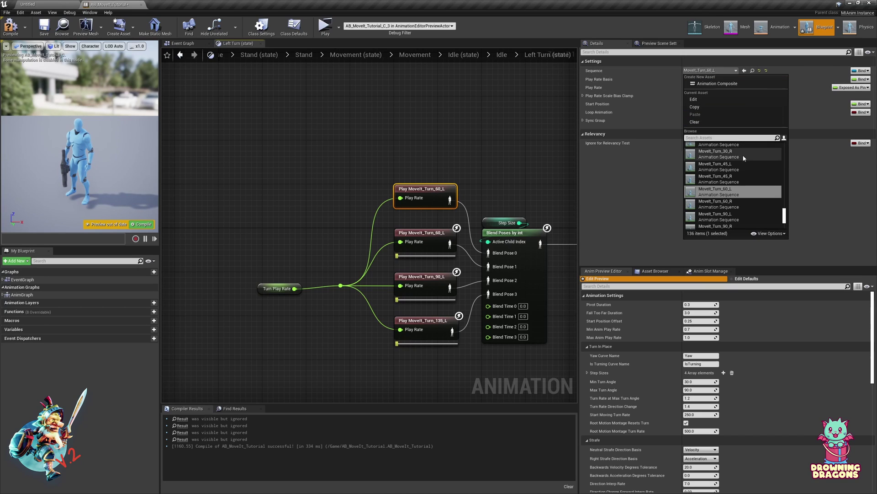
scroll(747, 160, up, 2)
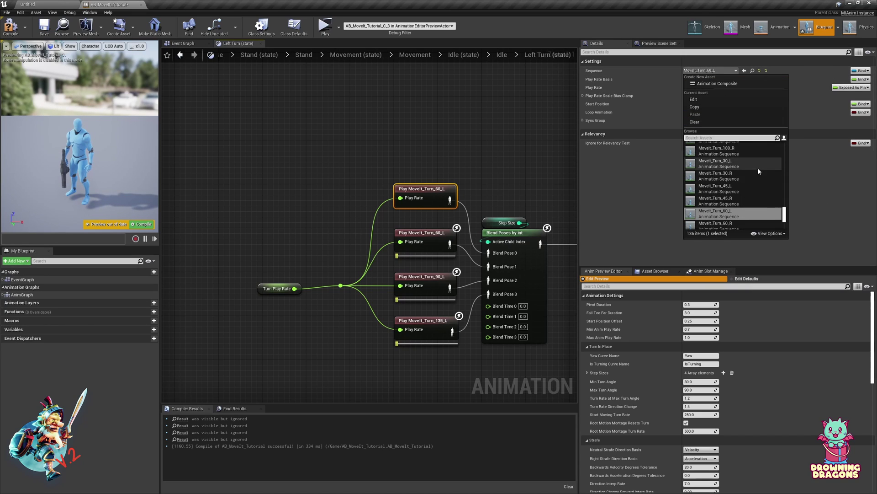
click(727, 165)
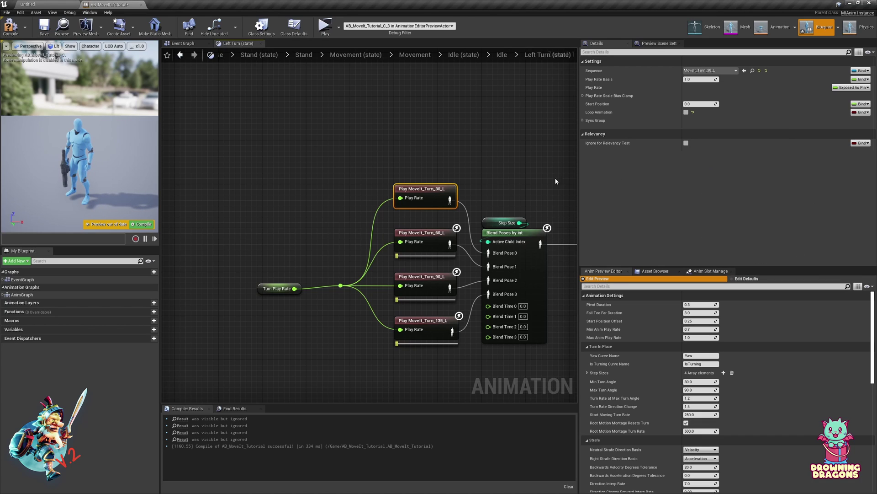
Go back to the Idle state machine and open the Right Turn state's graph.
right_drag(293, 242, 243, 203)
double_click(243, 203)
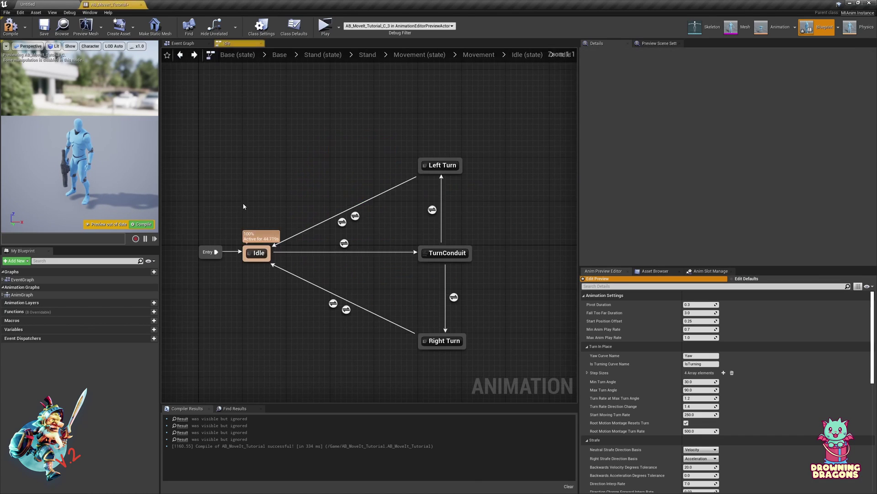
double_click(444, 340)
Add a fourth blend pin with blend time 0.0 to Blend Poses by int and shift the three right-turn poses to Blend Pose 1, 2 and 3.
right_click(453, 234)
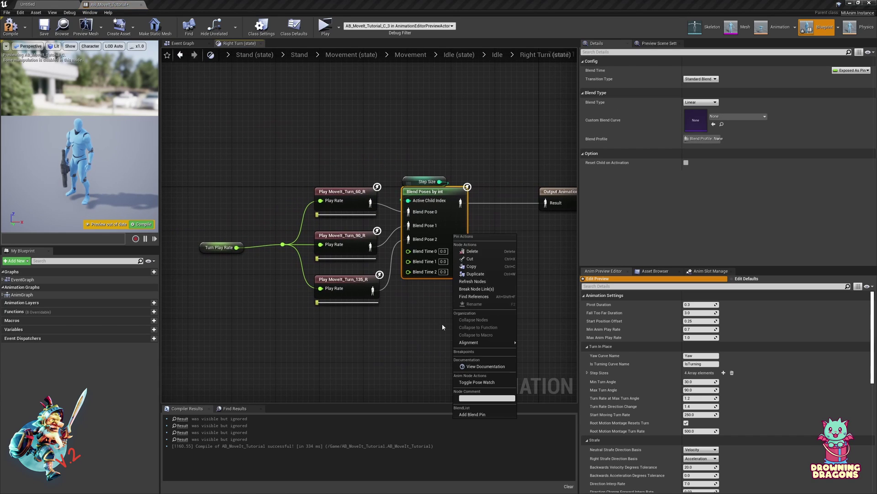
click(479, 413)
mouse_move(412, 240)
ctrl+mouse_down()
mouse_move(413, 253)
mouse_move(411, 225)
ctrl+mouse_up()
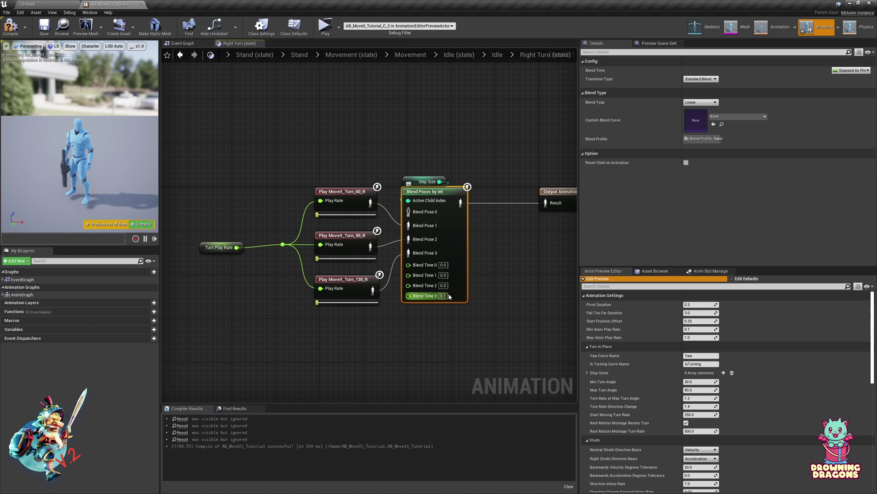
click(444, 296)
text(0)
key(Return)
click(491, 296)
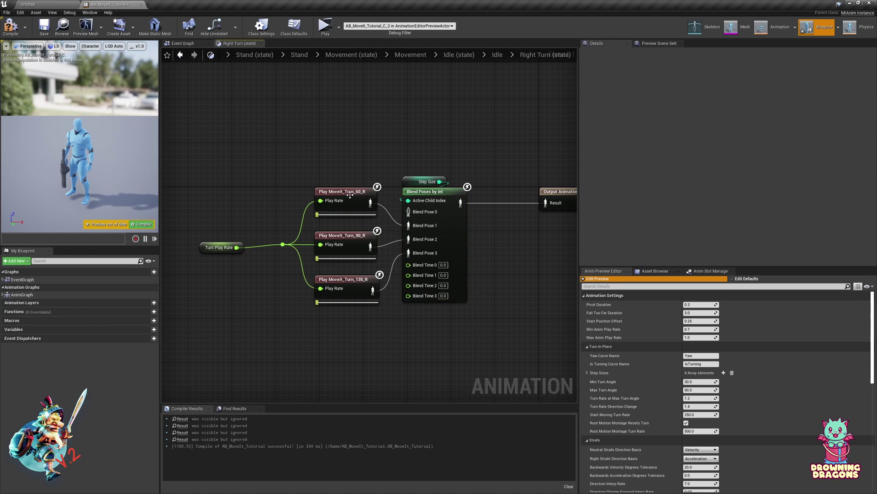
Duplicate the Play MoveIt_Turn_60_R node and connect the copy to Turn Play Rate and Blend Pose 0.
click(348, 194)
key(ctrl+c)
key(ctrl+v)
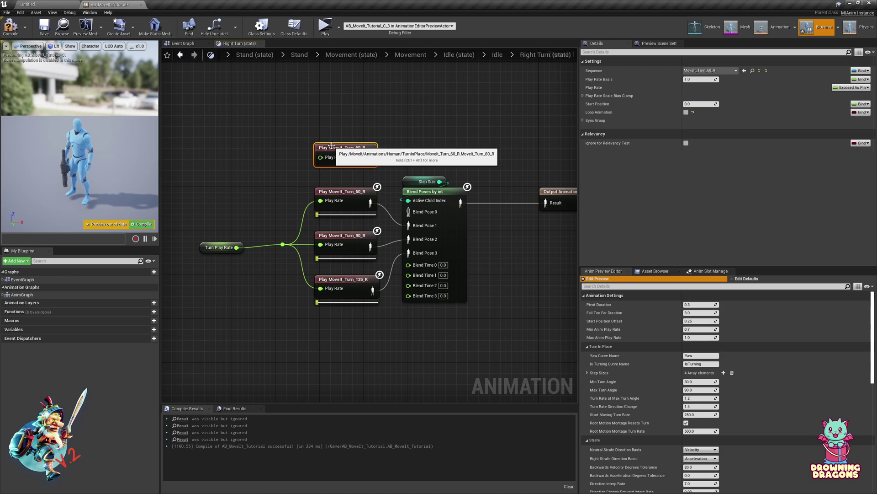
drag(326, 157, 283, 244)
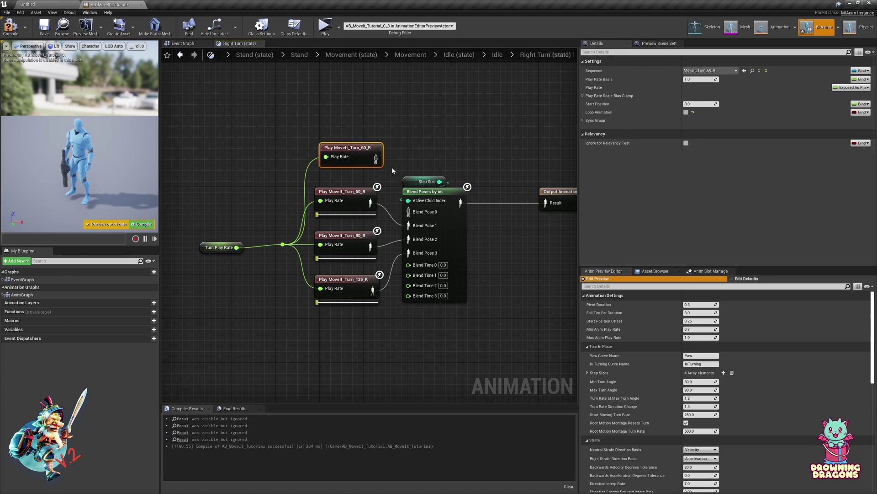
drag(376, 159, 349, 153)
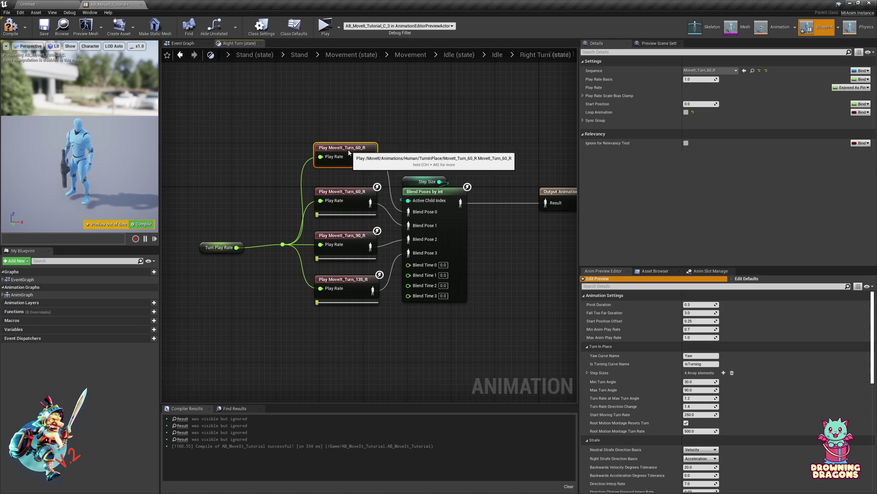
Set the copied node's sequence to MoveIt_Turn_30_R, and compile and save the animation blueprint.
click(711, 70)
click(715, 174)
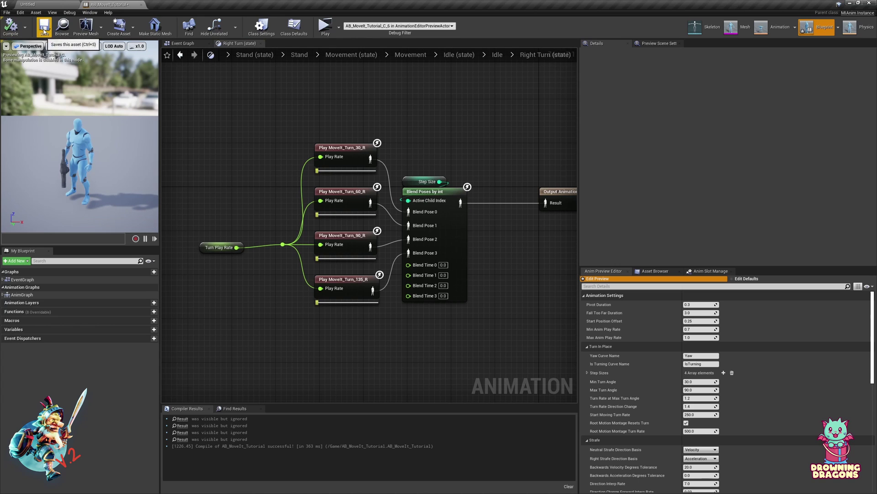
click(11, 26)
Play-test the character's turns in place and show the class defaults with Step Sizes expanded.
click(325, 27)
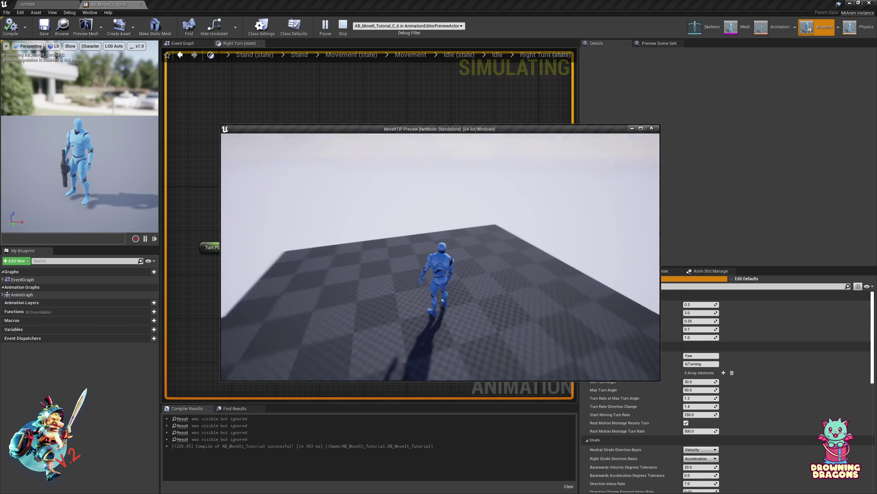
key(Escape)
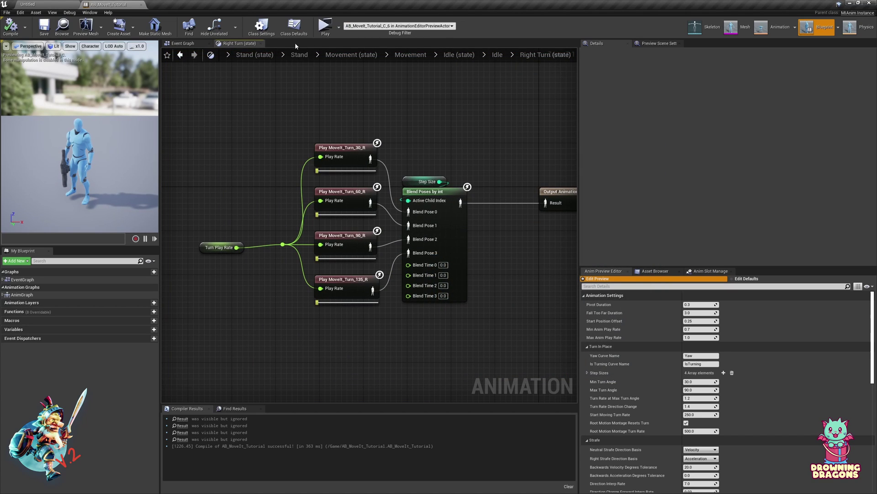
click(294, 27)
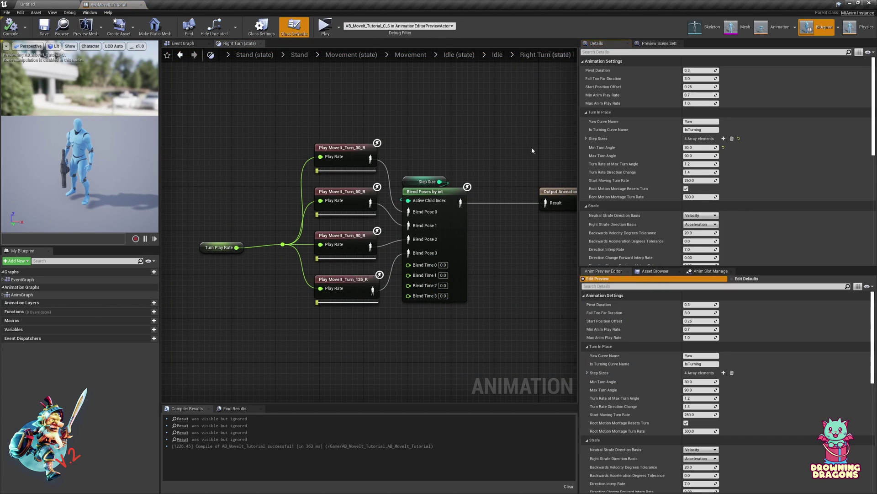
click(603, 141)
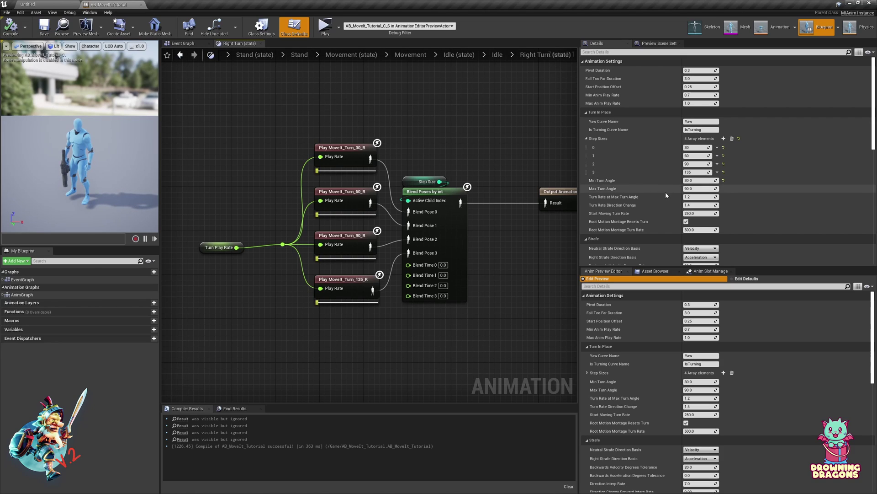
mouse_move(636, 200)
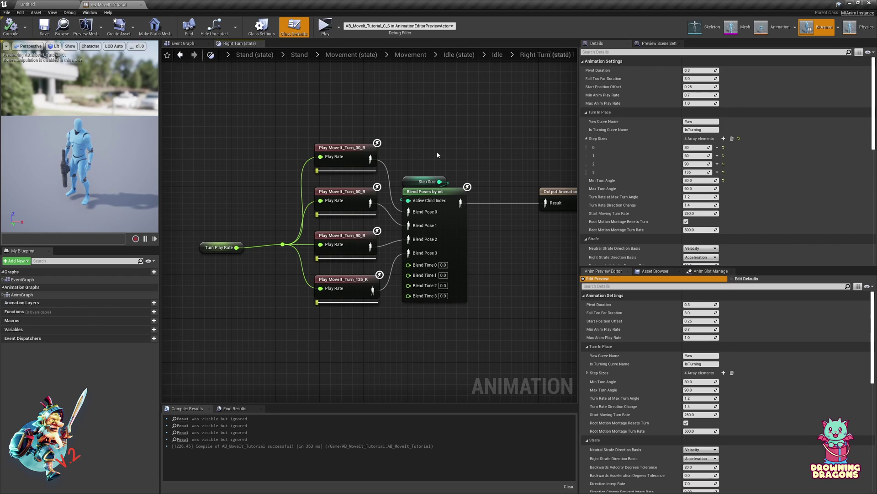
Play the level again to examine the turn-in-place speed with the current Turn In Place settings.
click(326, 31)
click(458, 205)
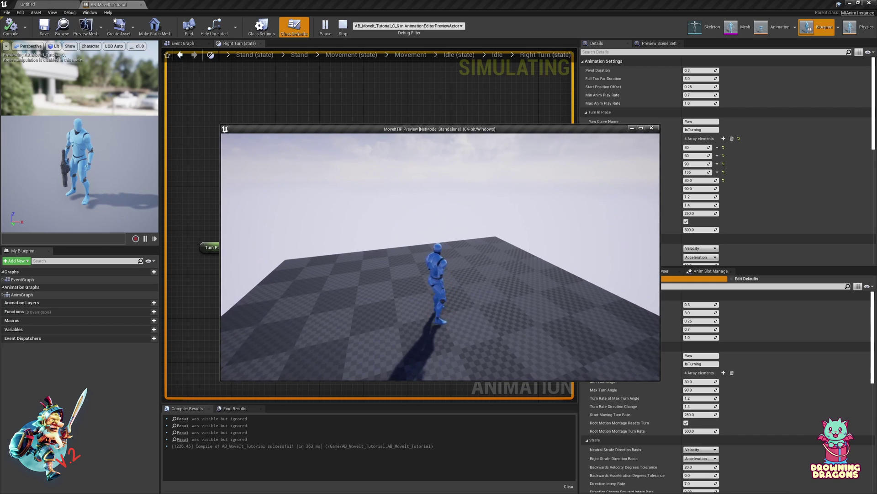
key(Escape)
Try a Max Turn Angle of 0 in the class defaults, play-test the turns, and reset the value to its default.
click(699, 188)
text(0)
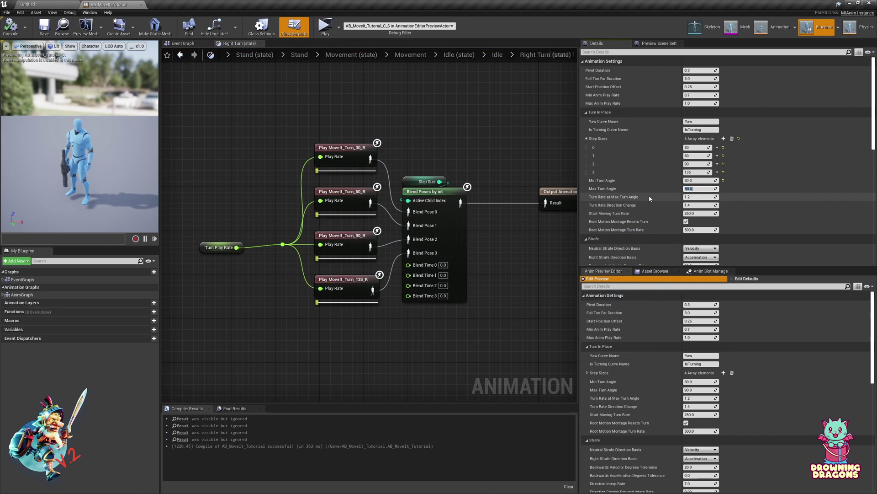
key(Return)
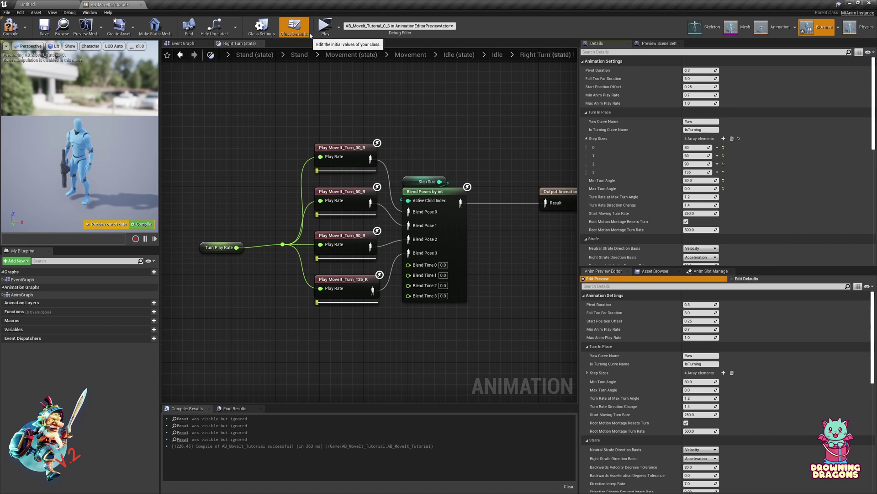
key(alt+p)
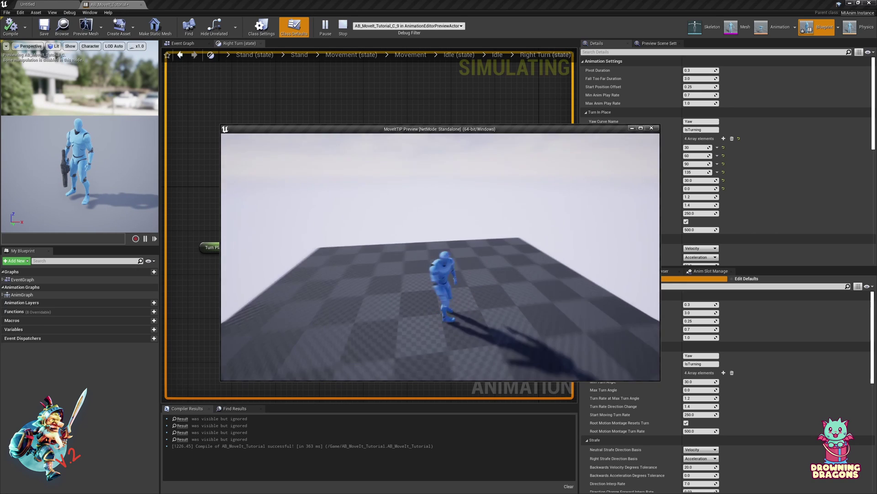
key(Escape)
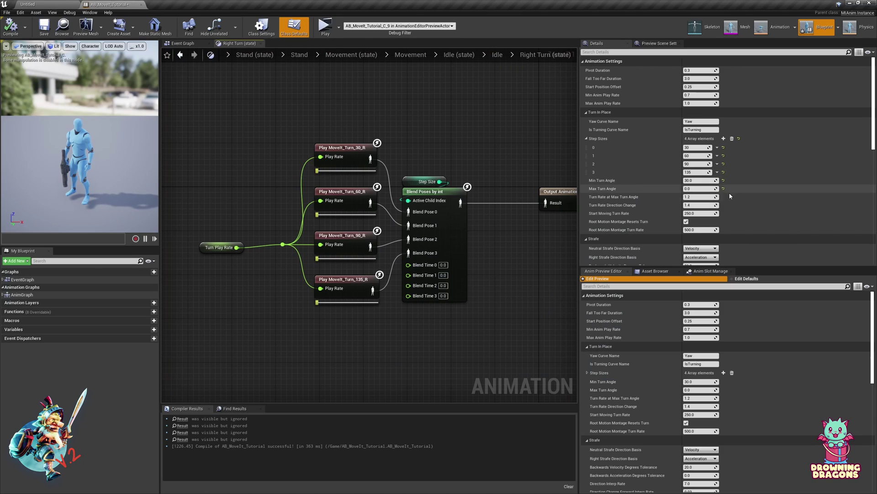
click(724, 188)
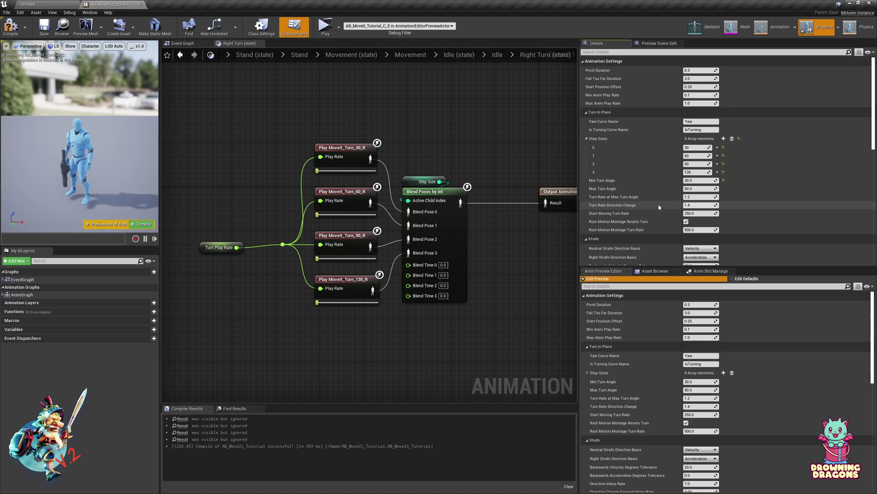
Try a Turn Rate at Max Turn Angle of 3, play-test the turns, and reset the value to its default.
click(690, 197)
text(3)
click(642, 200)
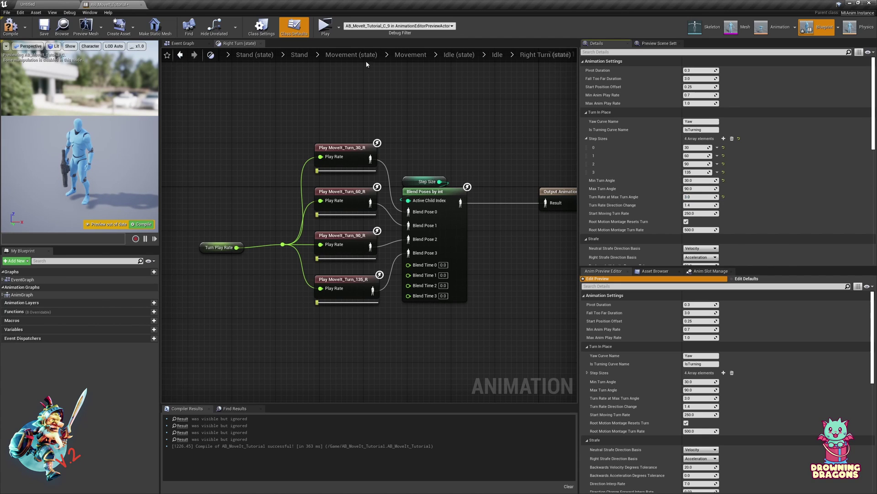
click(325, 26)
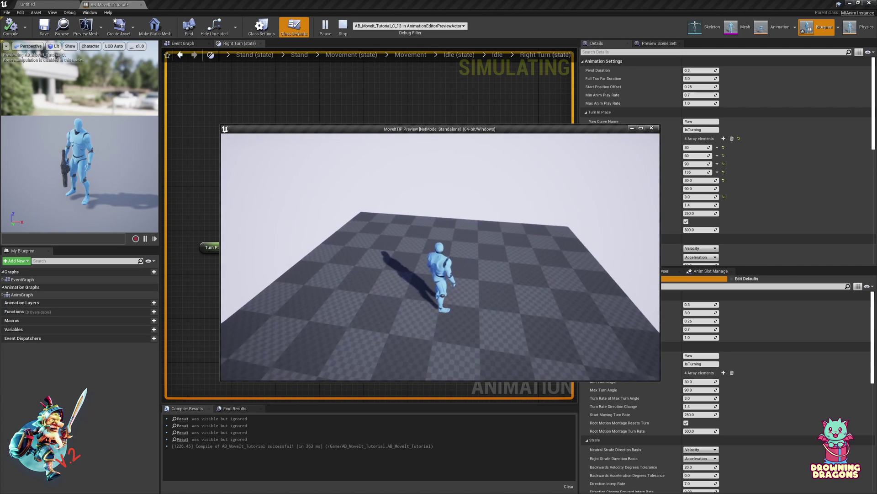
key(Escape)
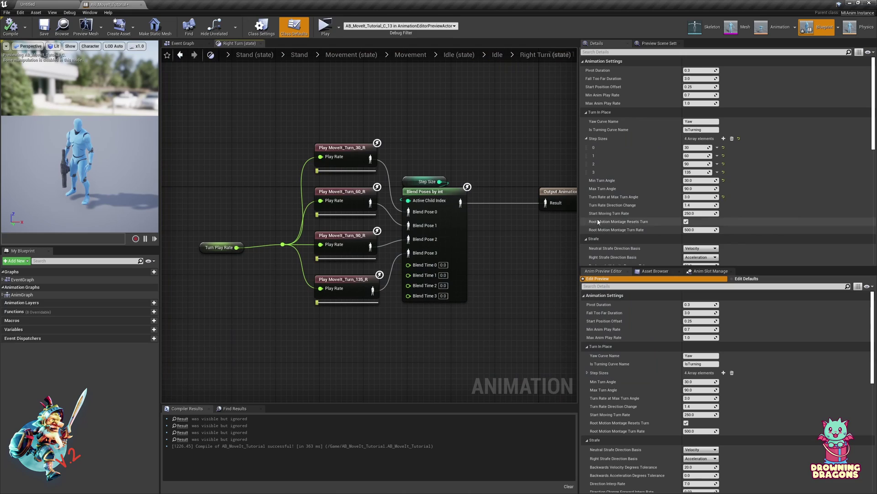
click(725, 198)
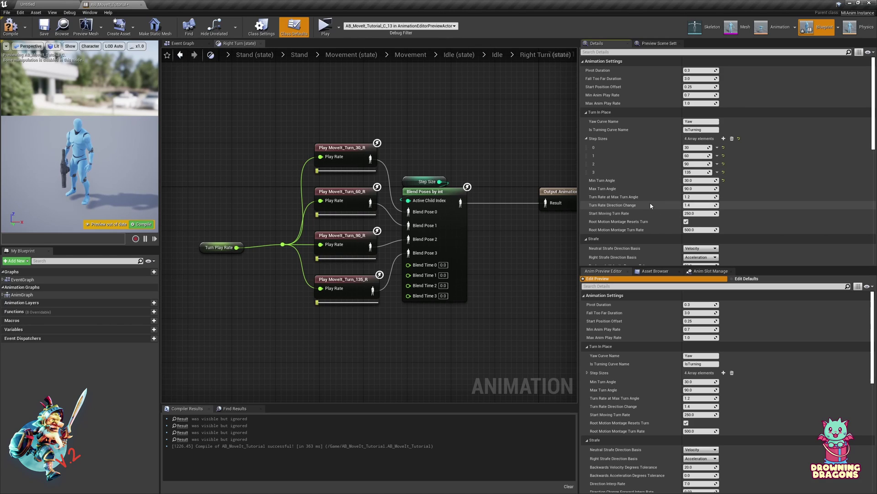
Play-test the turns in place twice with the default turn rate settings, ending each play session.
mouse_move(629, 209)
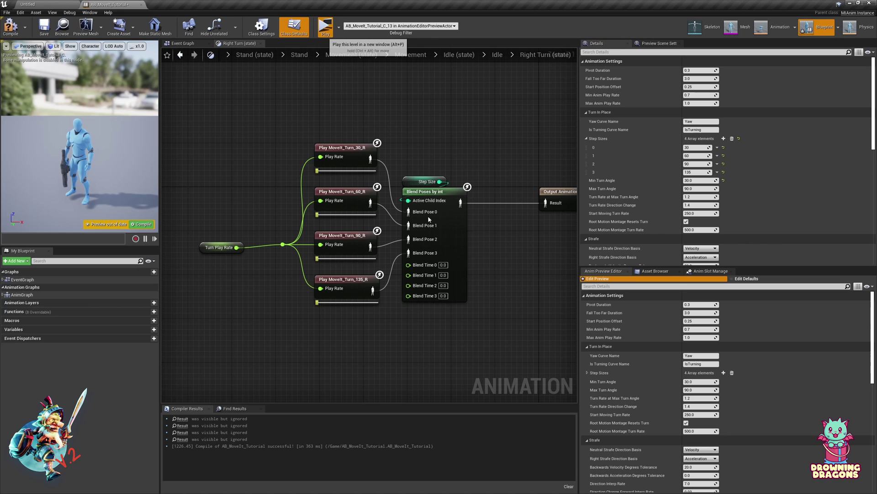
click(325, 26)
click(457, 236)
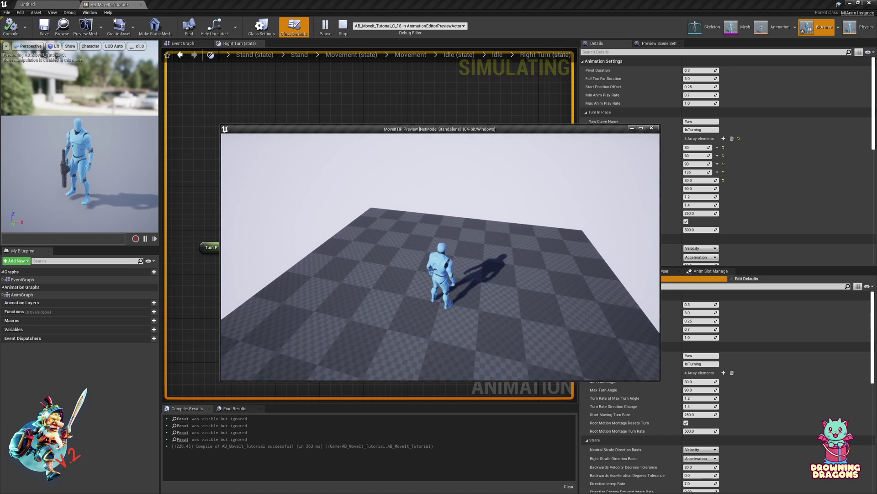
key(Escape)
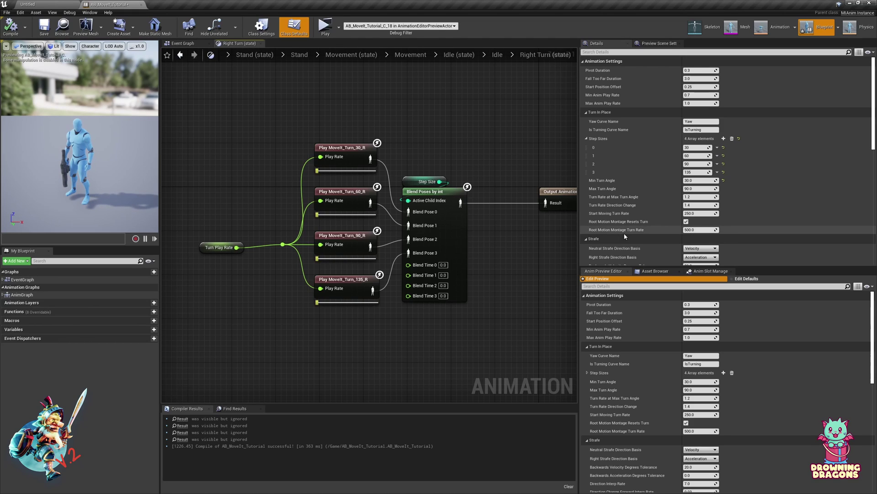
click(324, 26)
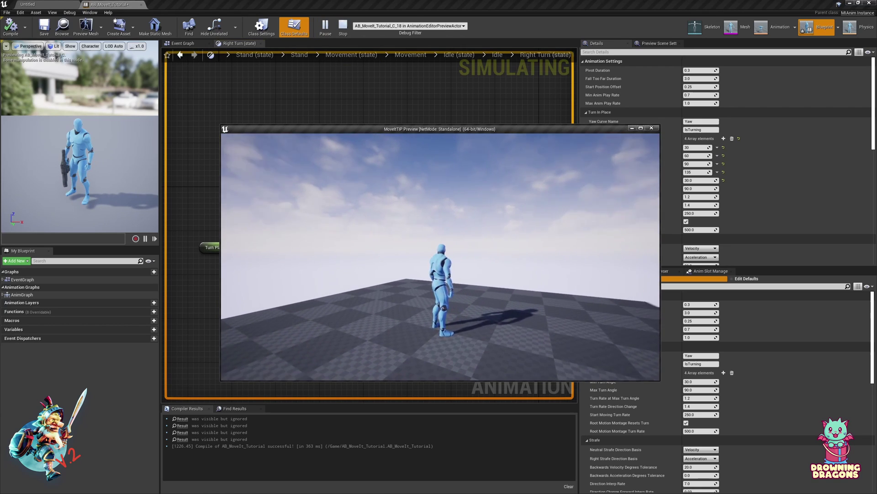
key(Escape)
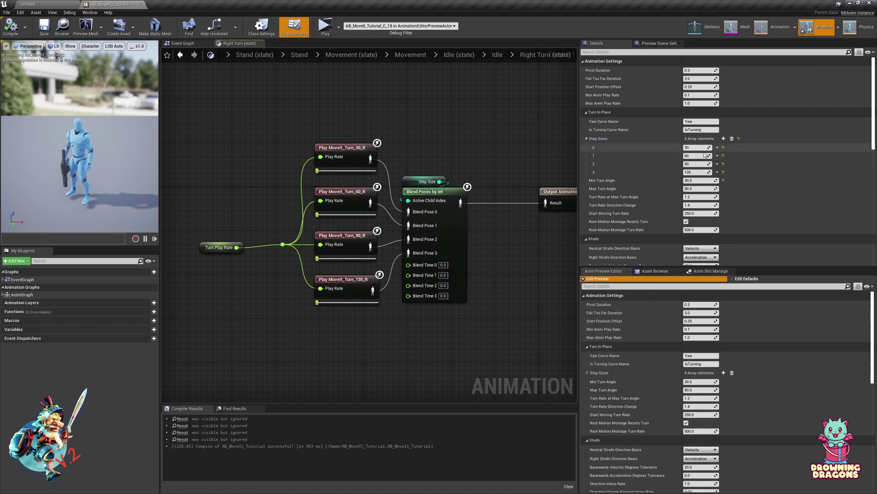
Set the Min Turn Angle to 60 in the class defaults and play-test the turns in place, ending the play session.
click(695, 181)
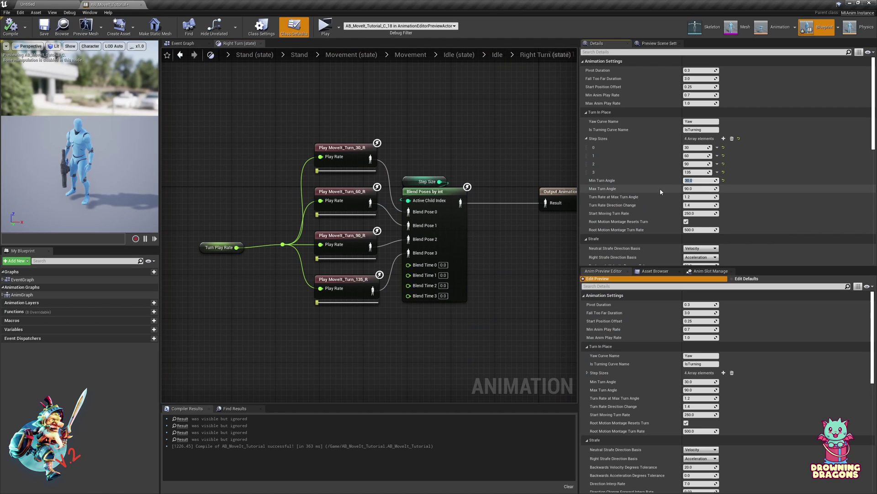
text(60)
key(Return)
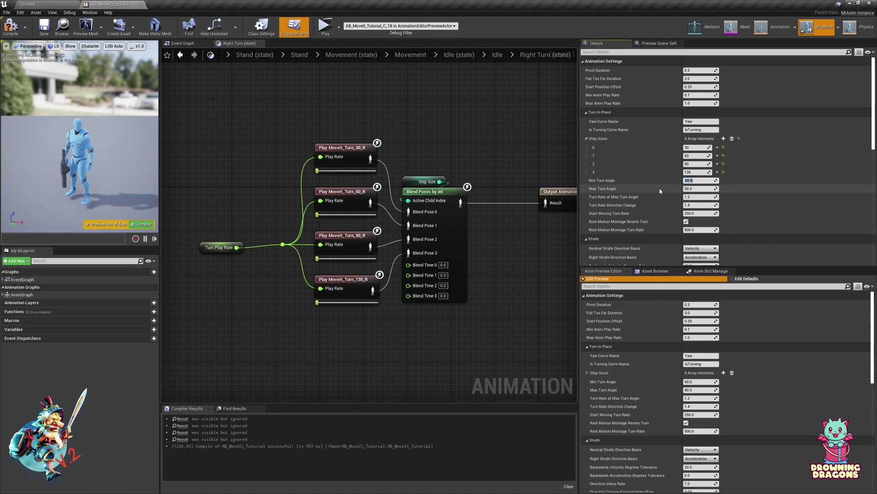
key(alt+p)
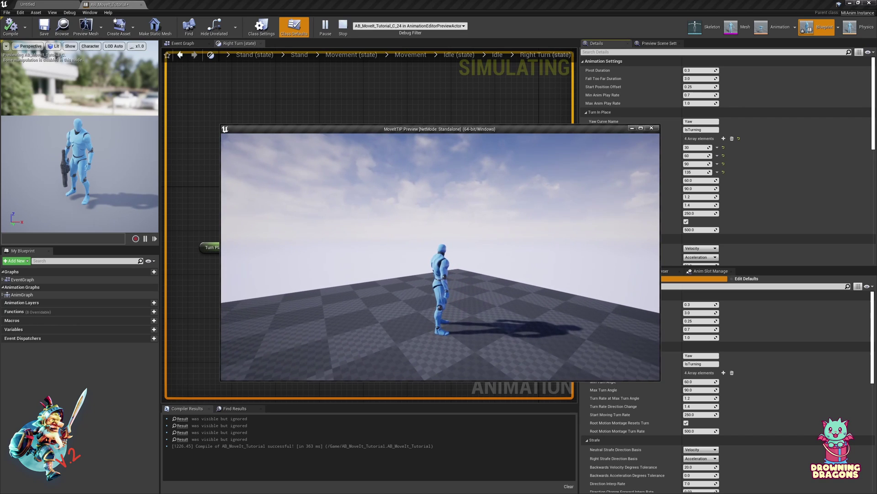
key(w)
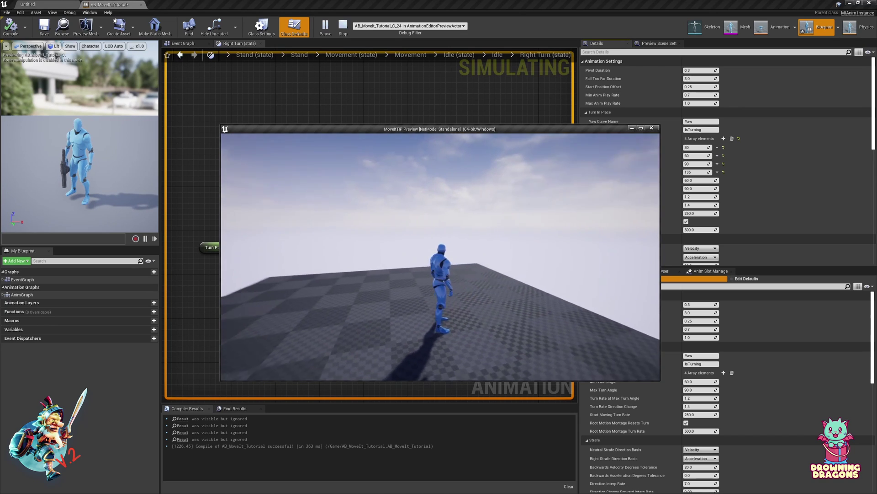
key(Escape)
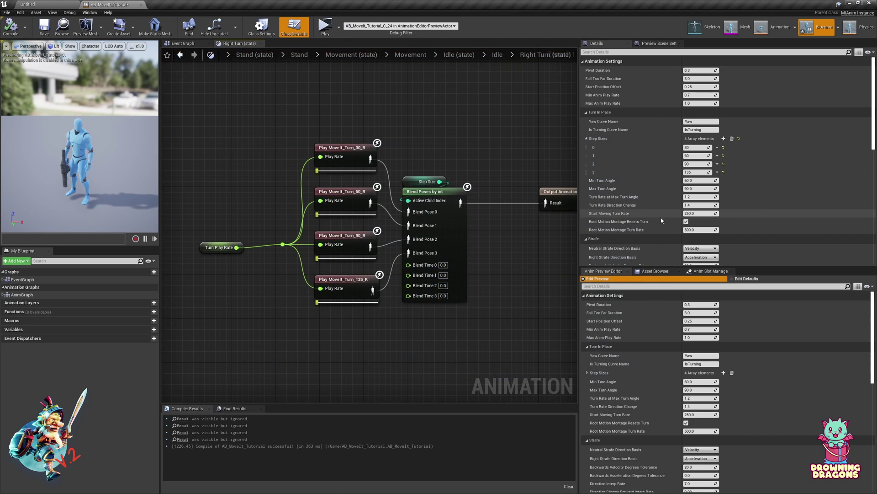
Try a Start Moving Turn Rate of 5, play-test moving off after a turn, and reset the value to its default.
click(689, 213)
text(5)
key(Return)
click(324, 26)
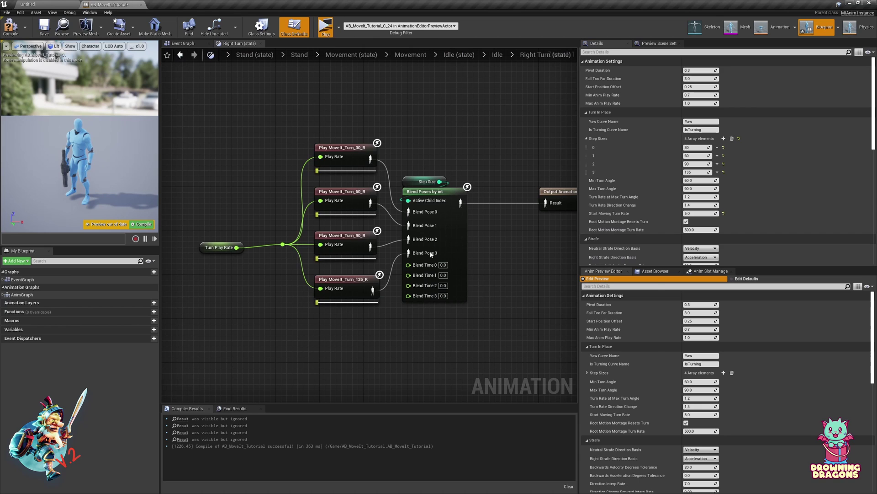
key(w)
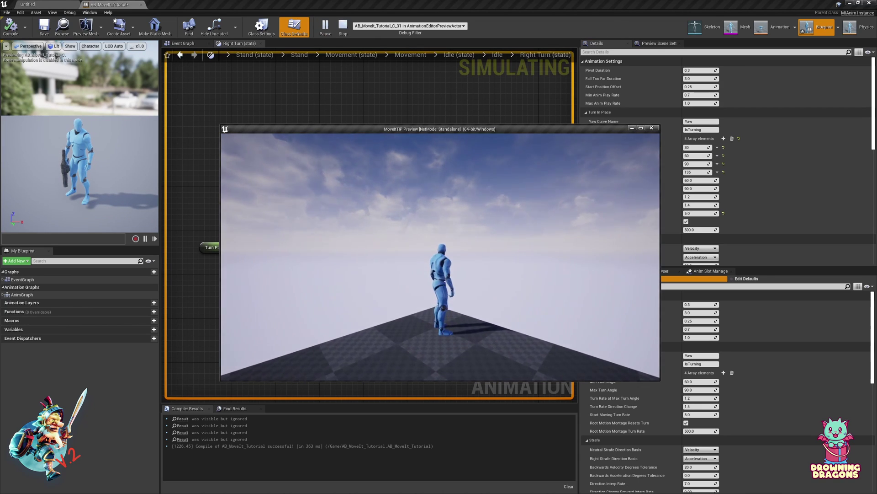
key(Escape)
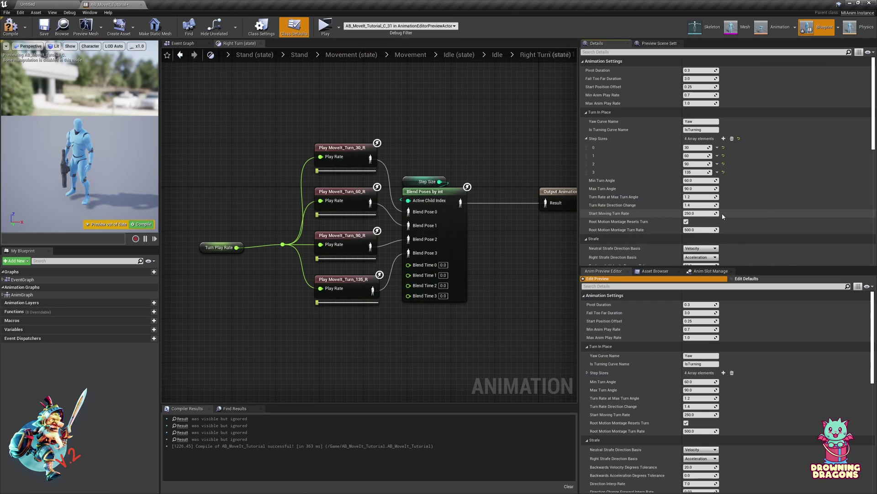
click(723, 213)
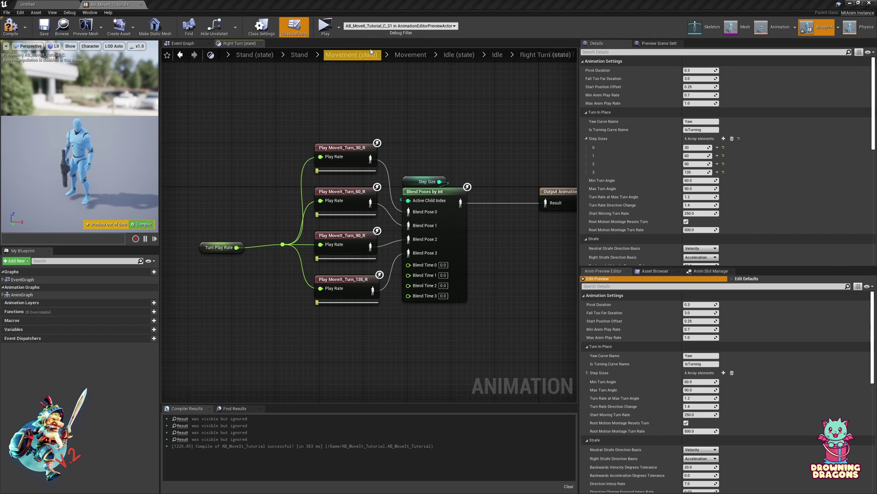
Play-test with the default Start Moving Turn Rate, end the session, and review the remaining Turn In Place and Strafe settings.
click(325, 27)
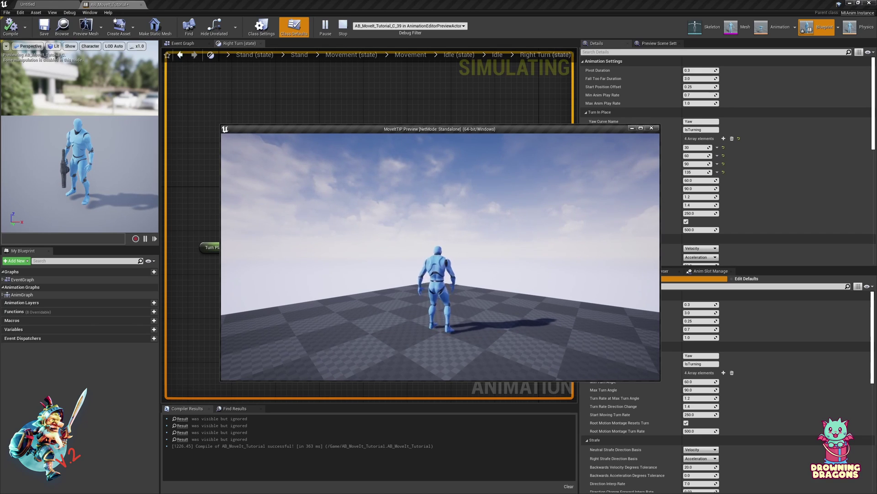
key(Escape)
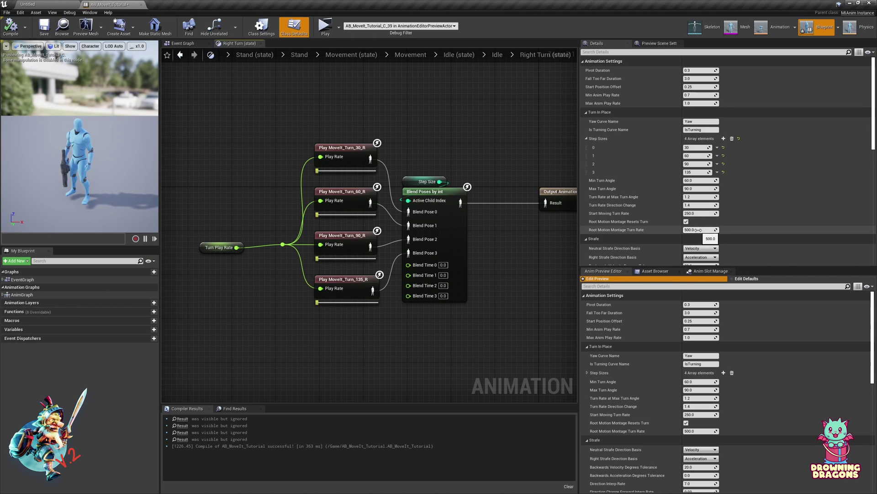
scroll(634, 239, down, 3)
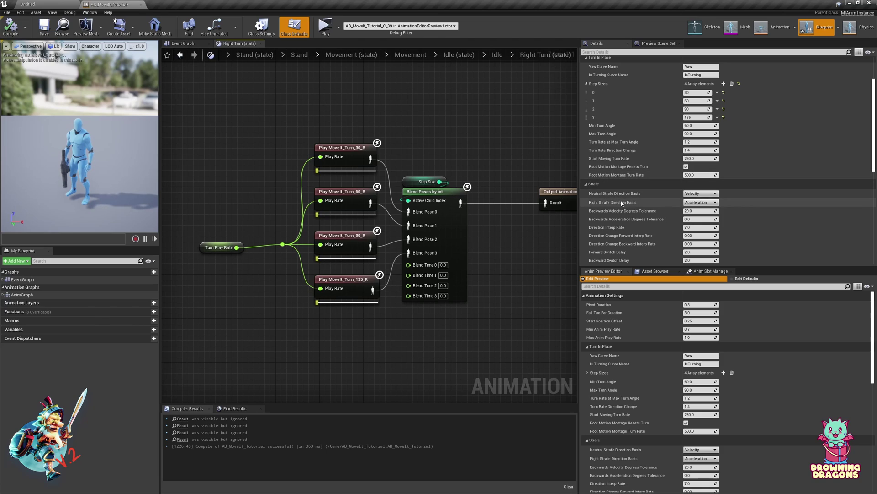
scroll(619, 196, up, 3)
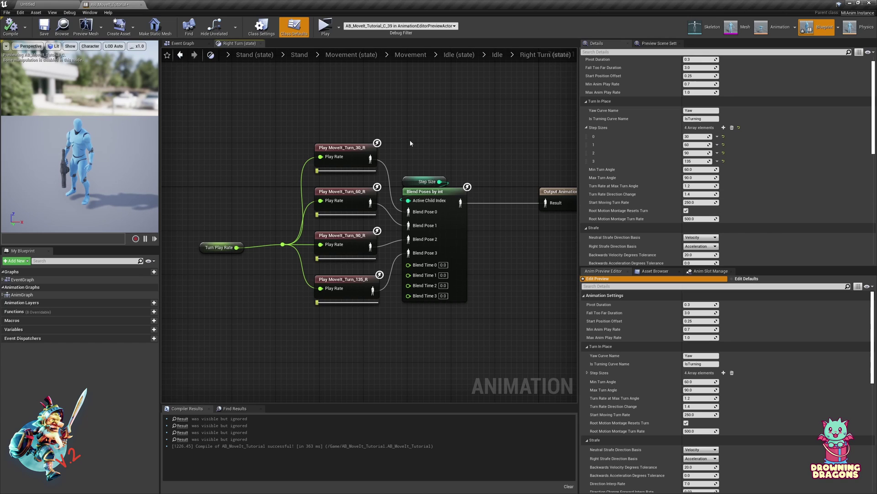
Save all changes, create a Structure asset named S_TIPSettings in the Content folder, and open it.
click(59, 5)
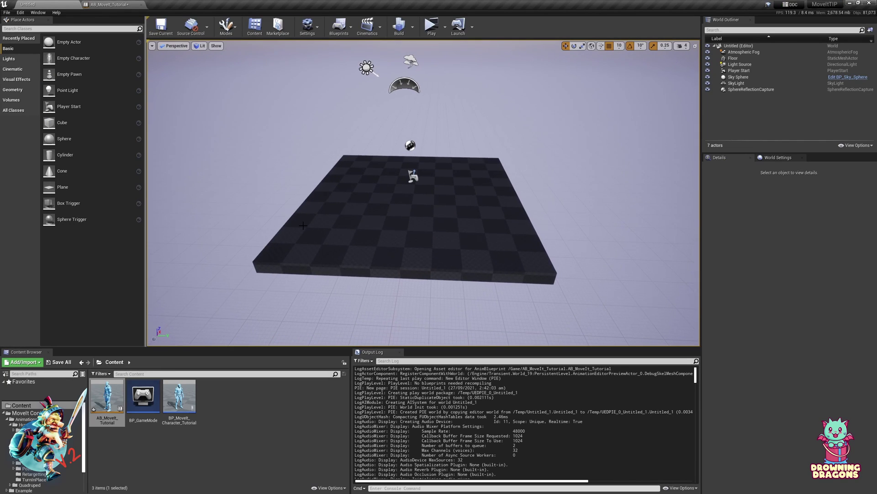
key(ctrl+shift+s)
click(254, 425)
right_click(230, 406)
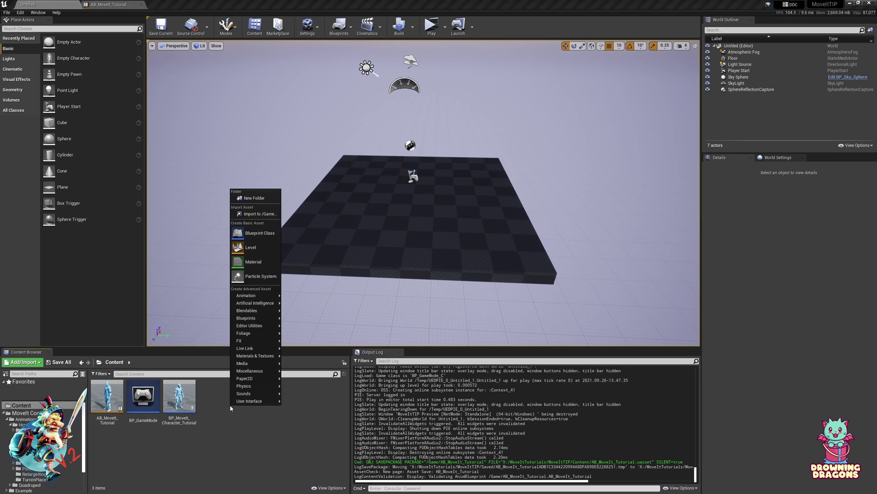
mouse_move(254, 317)
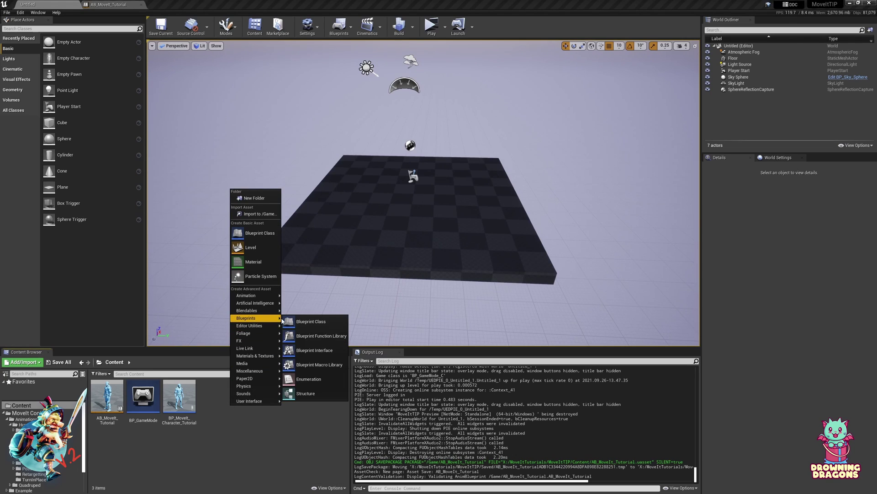
click(322, 399)
text(S)
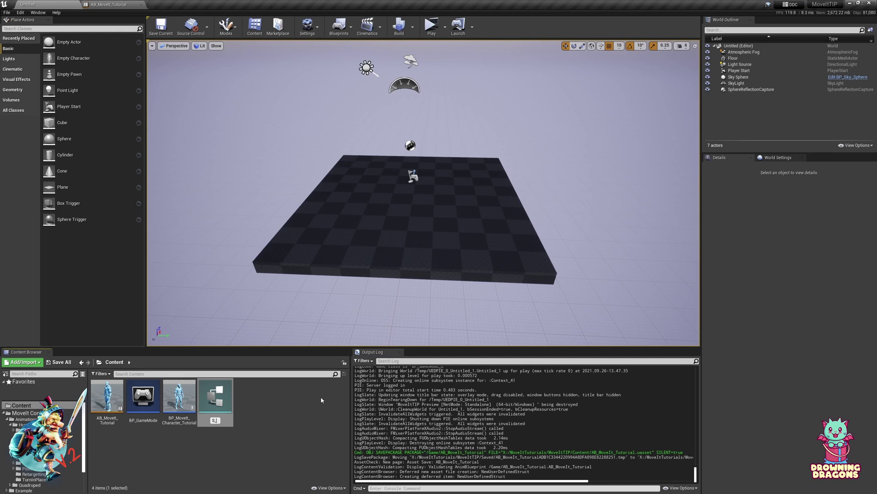
text(_TIPSettings)
key(Return)
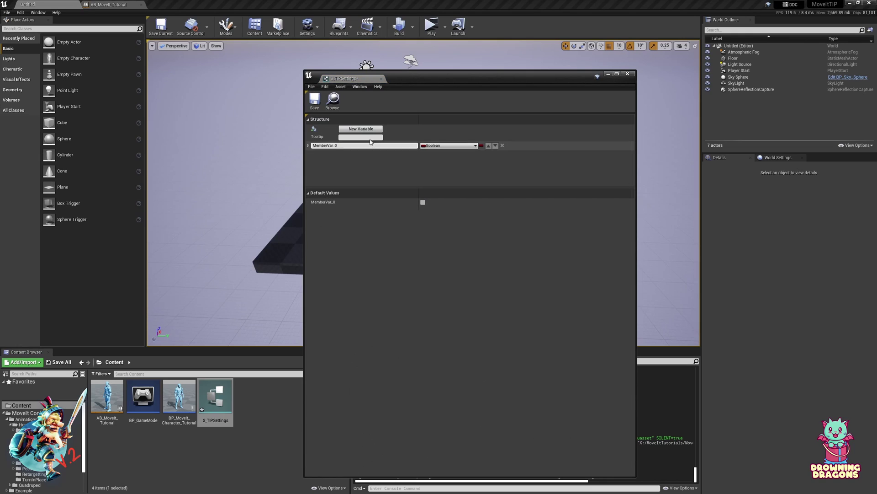
Make the structure's first member a Float array named StepSizes.
click(437, 145)
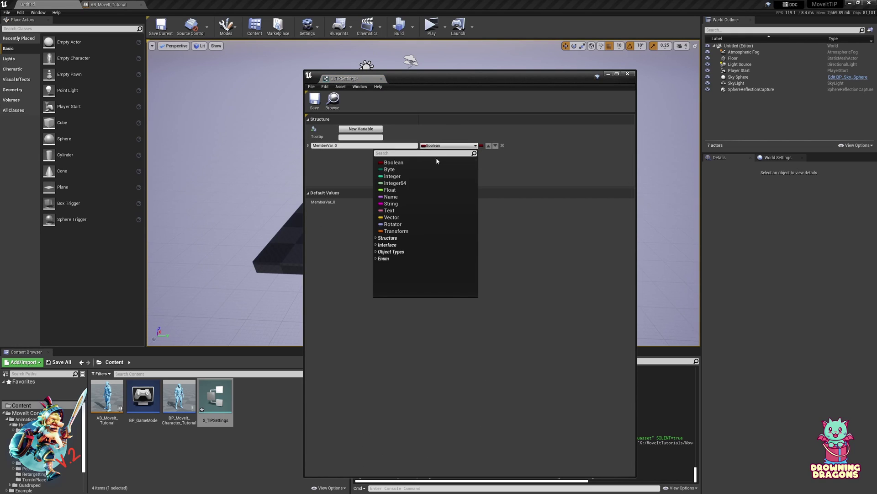
click(407, 190)
click(482, 145)
click(481, 157)
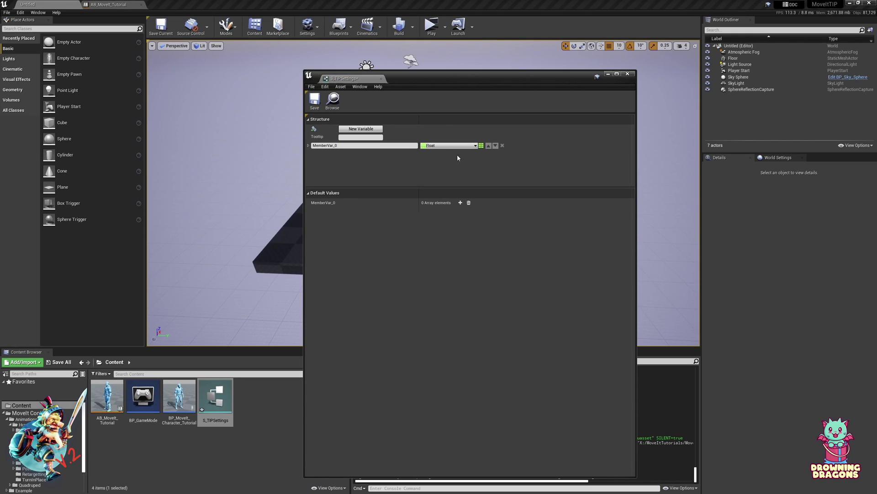
click(373, 145)
text(StepSizes)
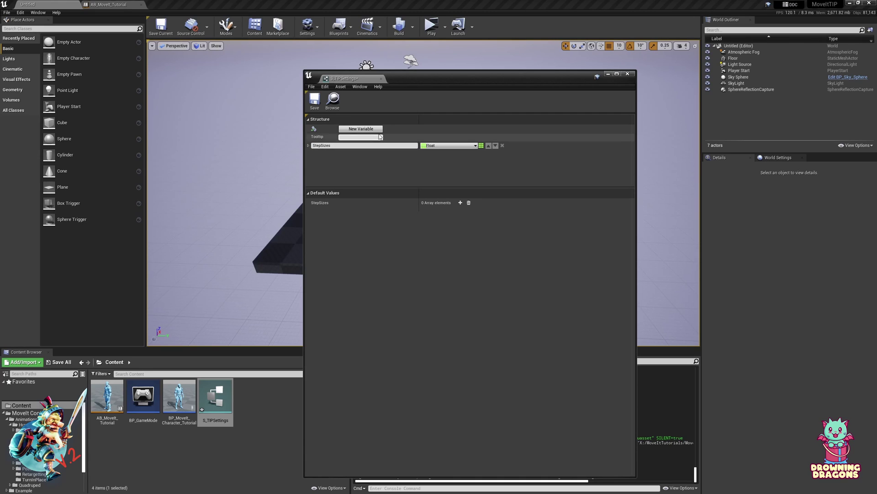
Add a second member to the structure as a single Float named MinTurnAngle.
click(361, 129)
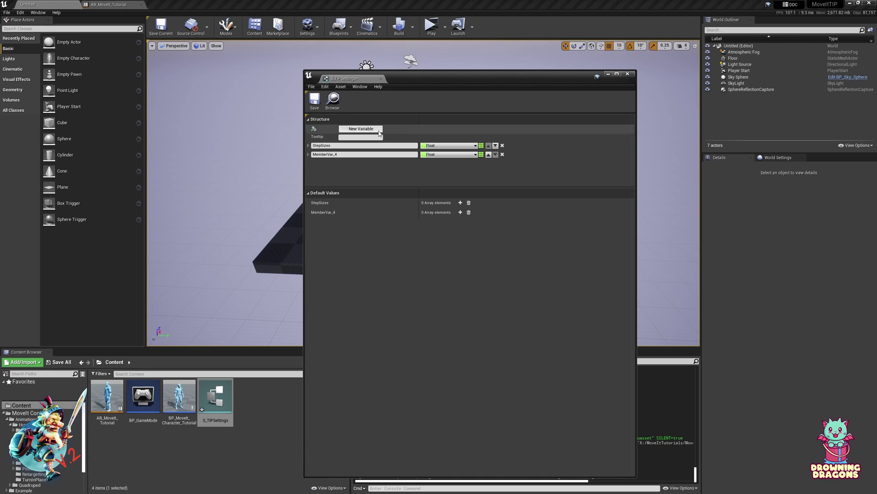
click(481, 154)
click(481, 160)
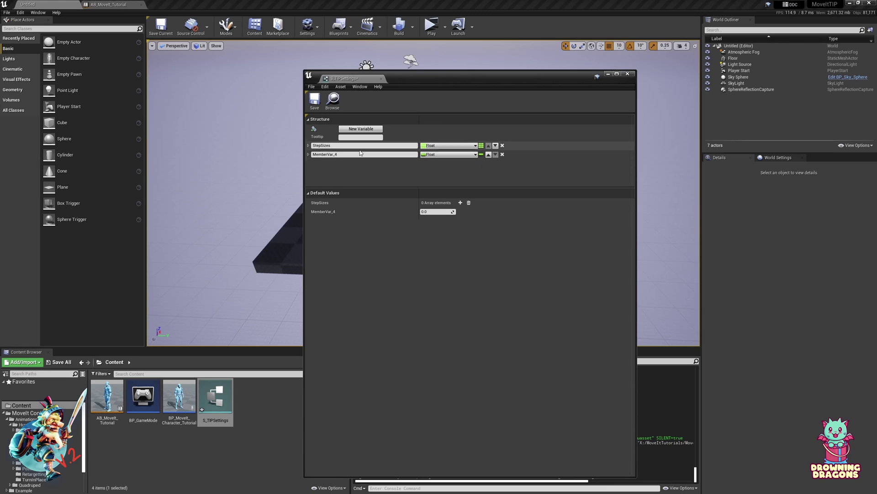
click(347, 154)
text(M)
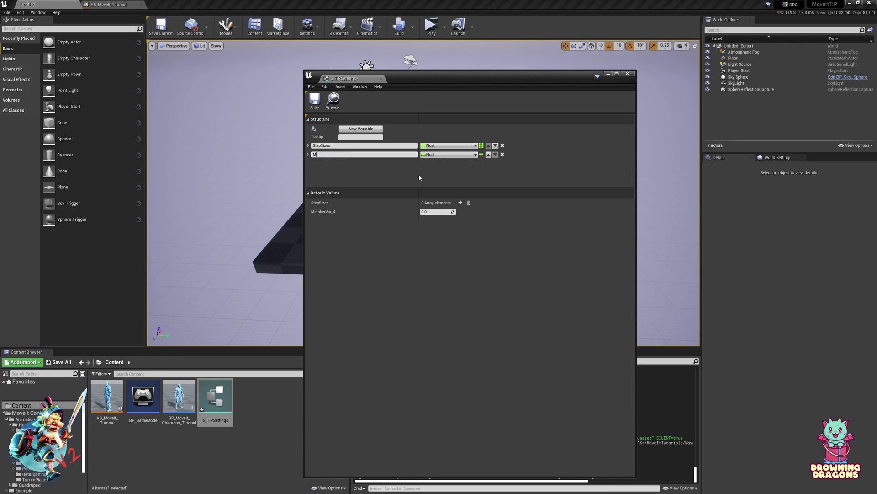
text(inTurnAngle)
Add a third Float member named MaxTurnAngle to the structure.
click(361, 129)
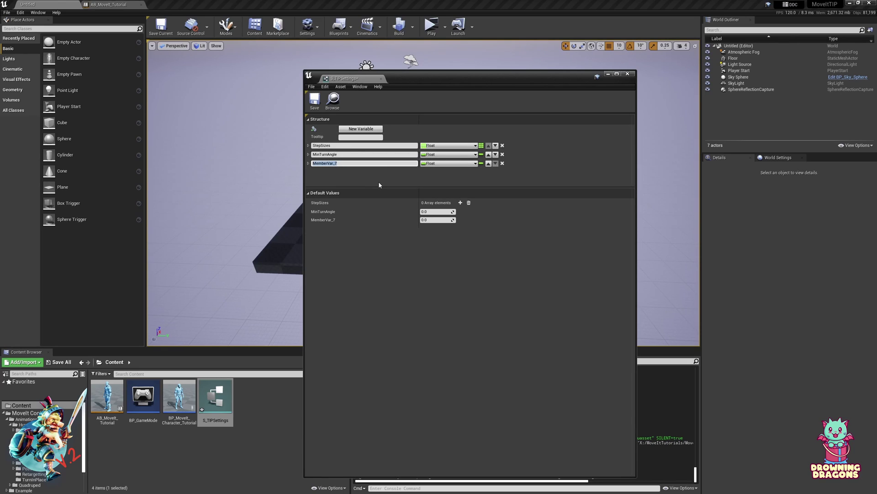
text(MaxTurnAngle)
key(Return)
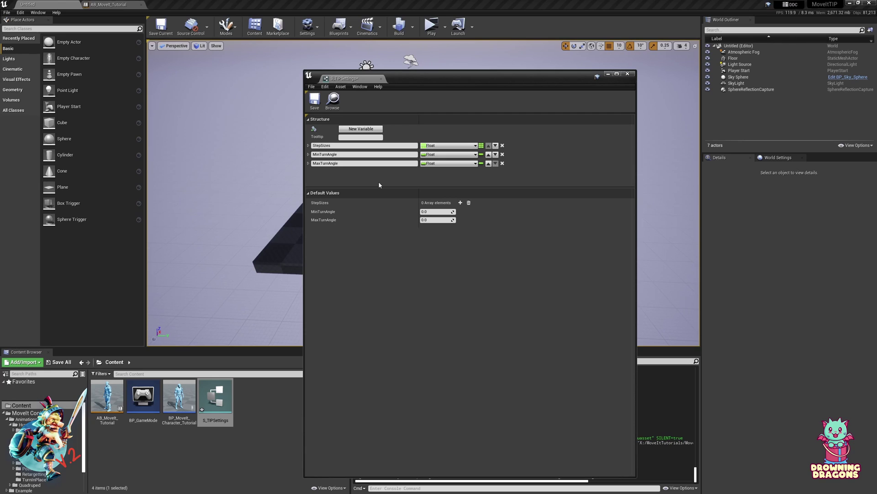
Save the S_TIPSettings structure and change the StepSizes array's type to Integer.
key(ctrl+s)
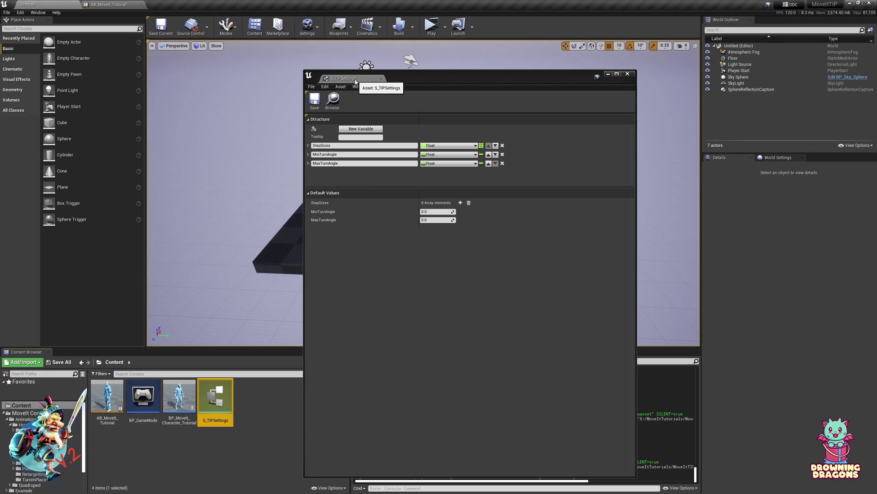
click(438, 146)
click(392, 176)
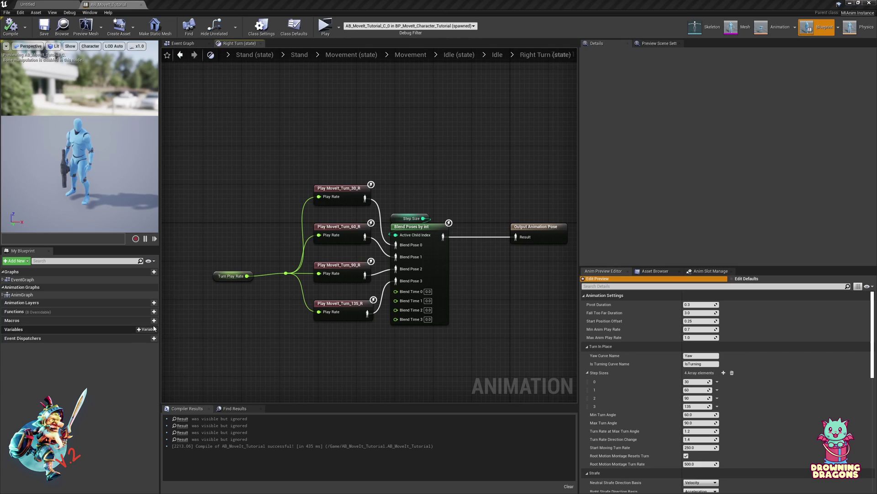
Add a variable named StandTIP of type S_TIPSettings to the AB_MoveIt_Tutorial animation blueprint.
click(153, 329)
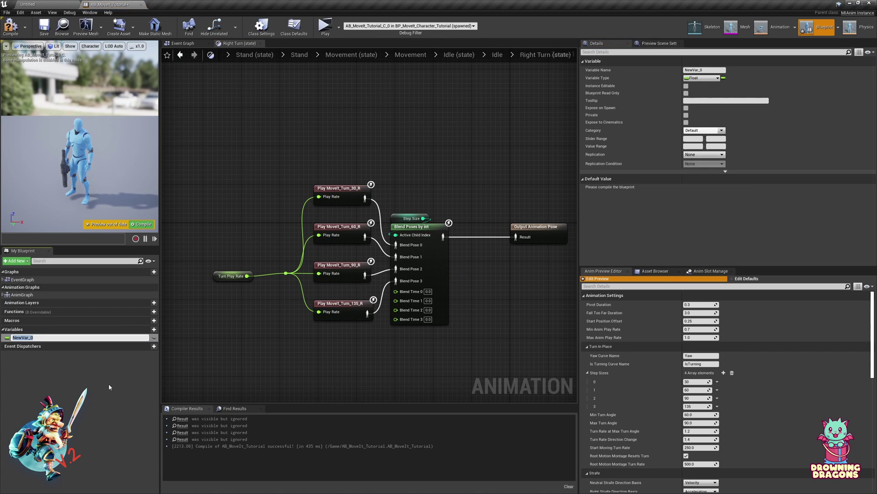
text(StandTIP)
key(Return)
click(6, 338)
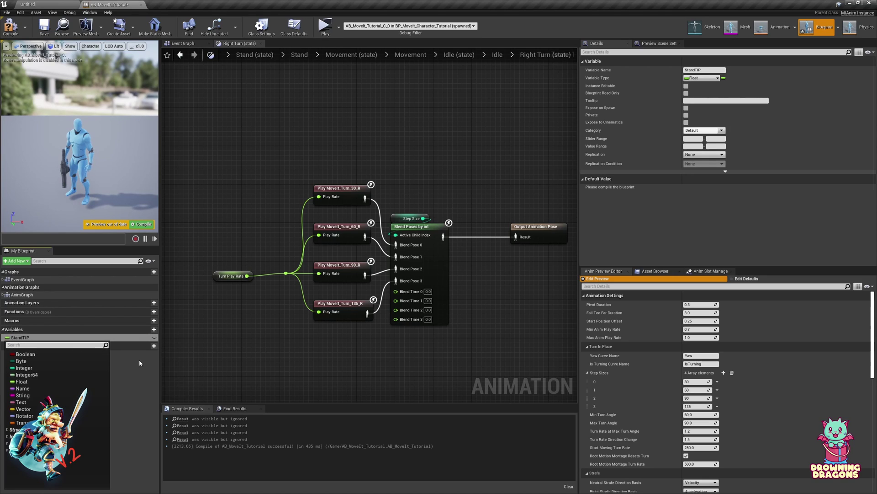
text(tipse)
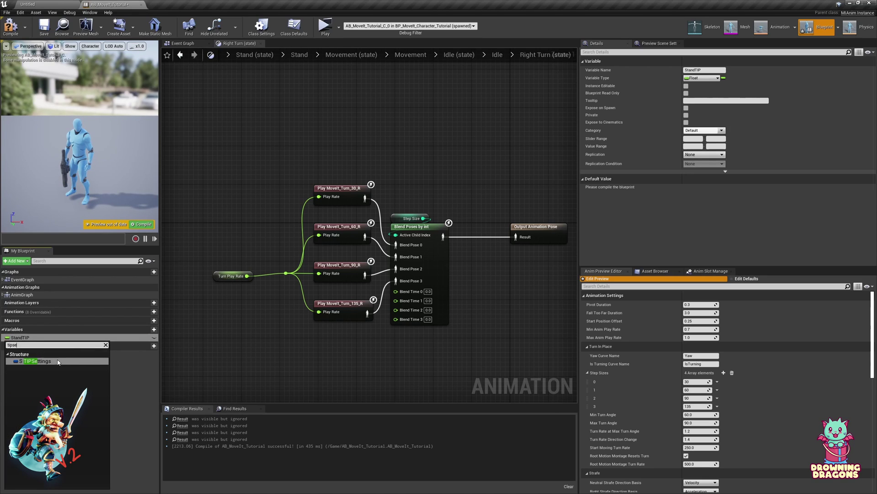
click(57, 362)
Duplicate the StandTIP variable as CrouchTIP, and select StandTIP again.
click(40, 337)
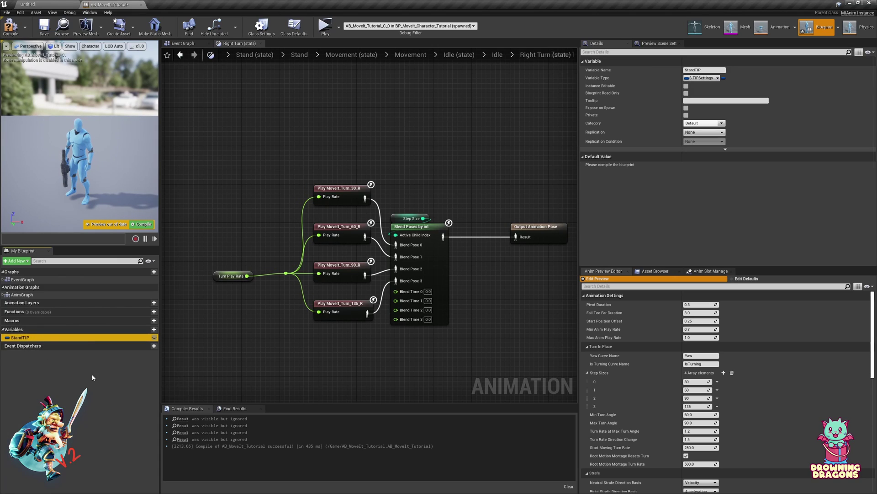
key(ctrl+w)
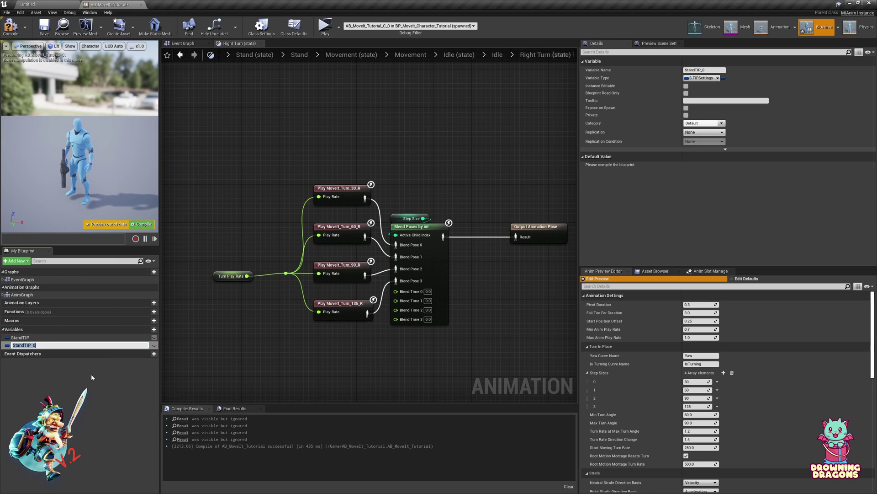
text(CrouchTIP)
key(Return)
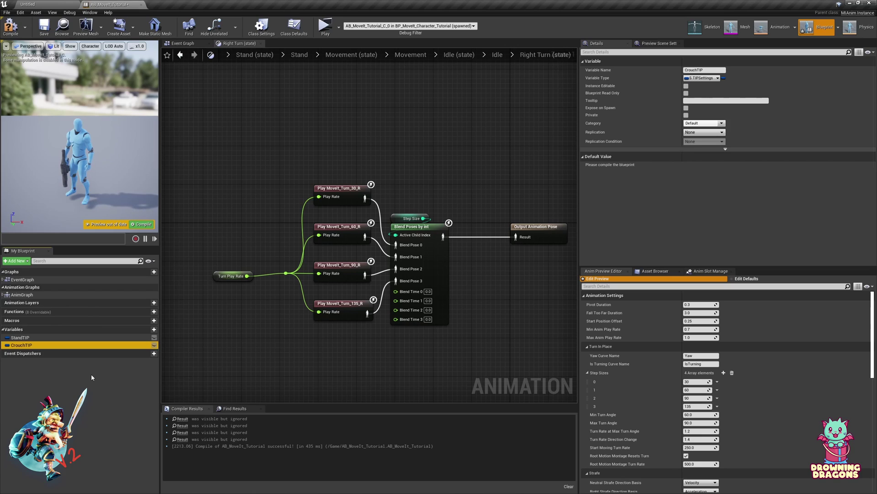
click(44, 339)
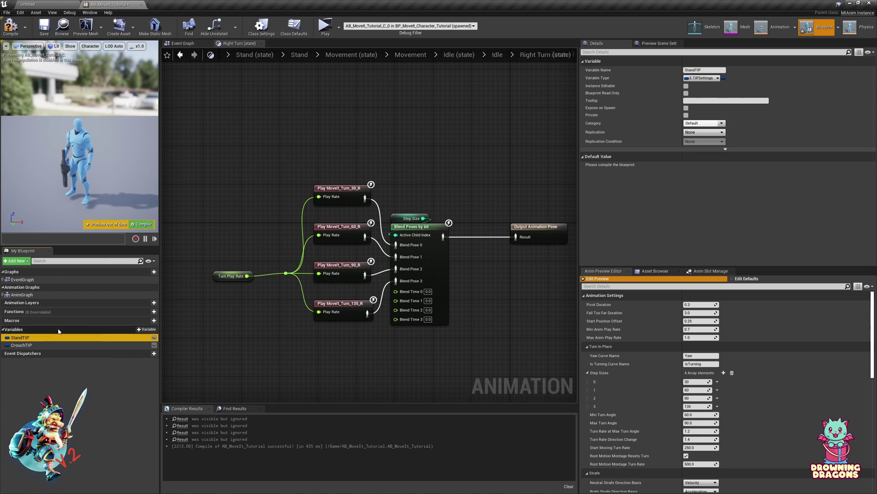
Compile and save the animation blueprint, and add four elements to the StandTIP variable's default StepSizes array.
click(10, 26)
click(44, 27)
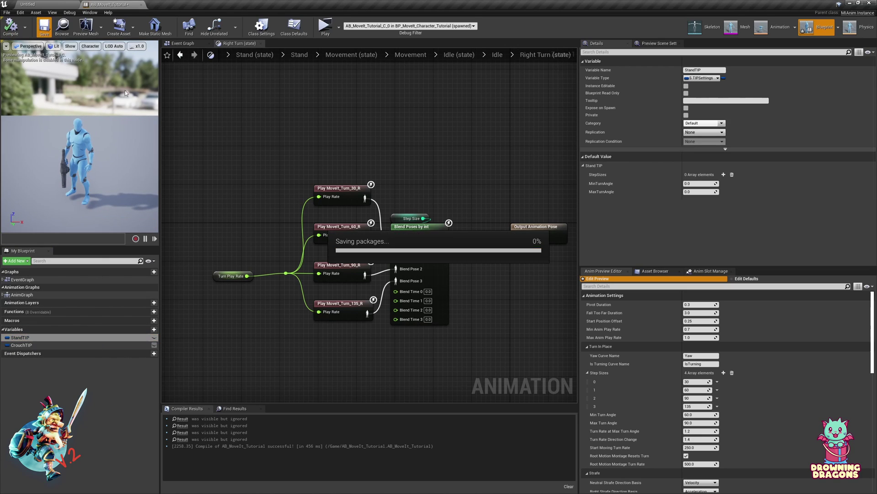
click(724, 176)
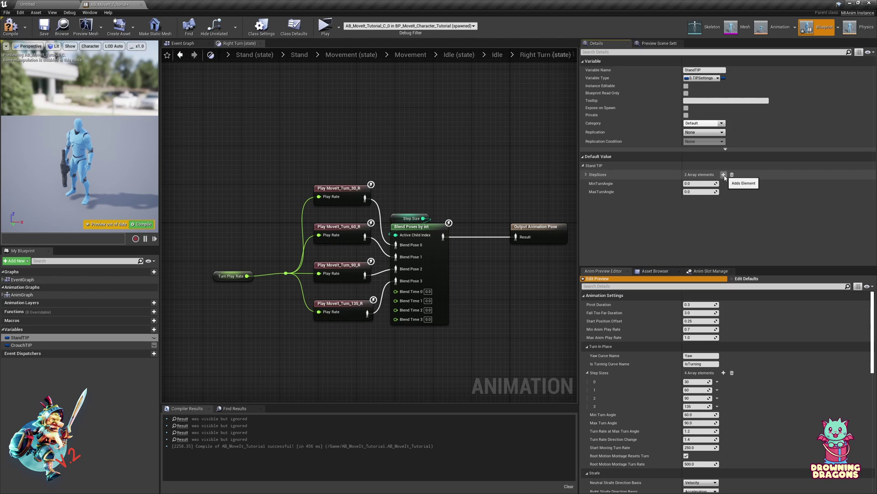
click(723, 175)
click(723, 175)
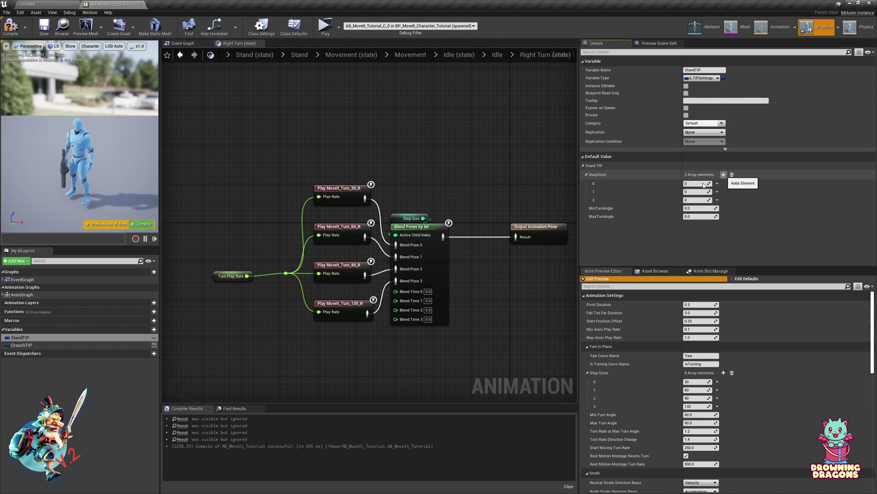
click(723, 175)
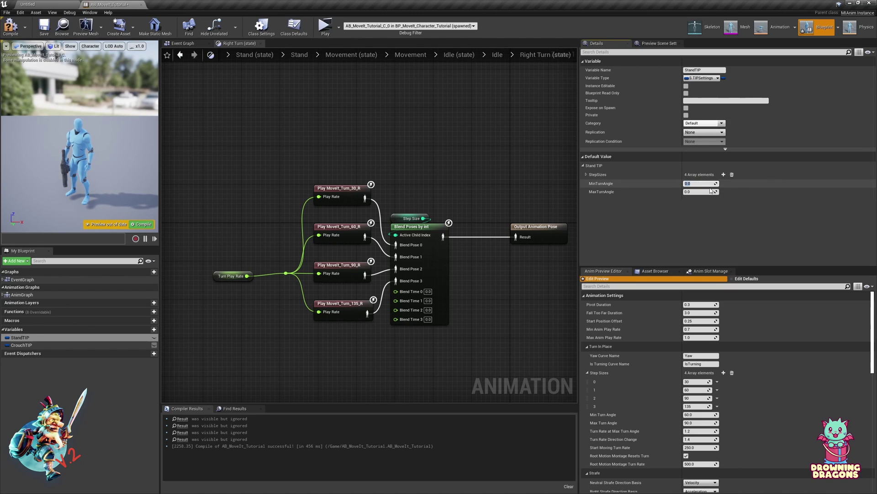
Set StandTIP's default MinTurnAngle to 30 and MaxTurnAngle to 135.
key(Return)
click(711, 191)
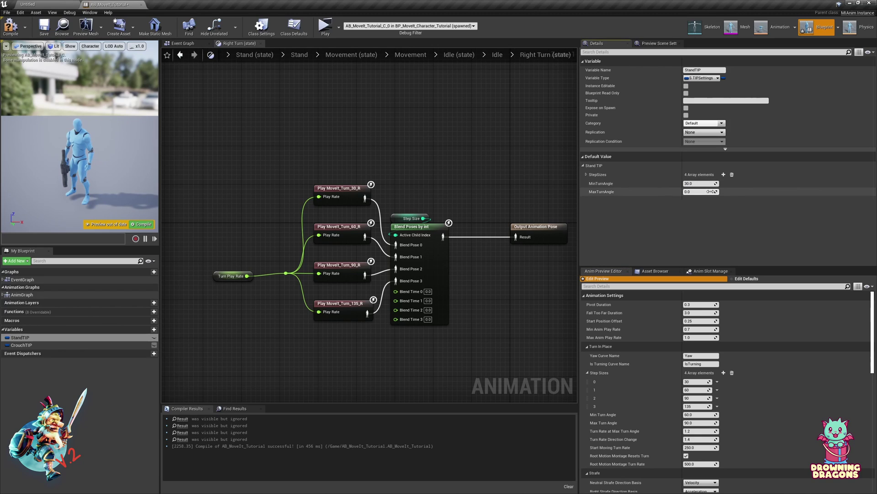
text(135)
key(Return)
Fill StandTIP's StepSizes array elements with 30, 60, 90 and 135.
click(587, 175)
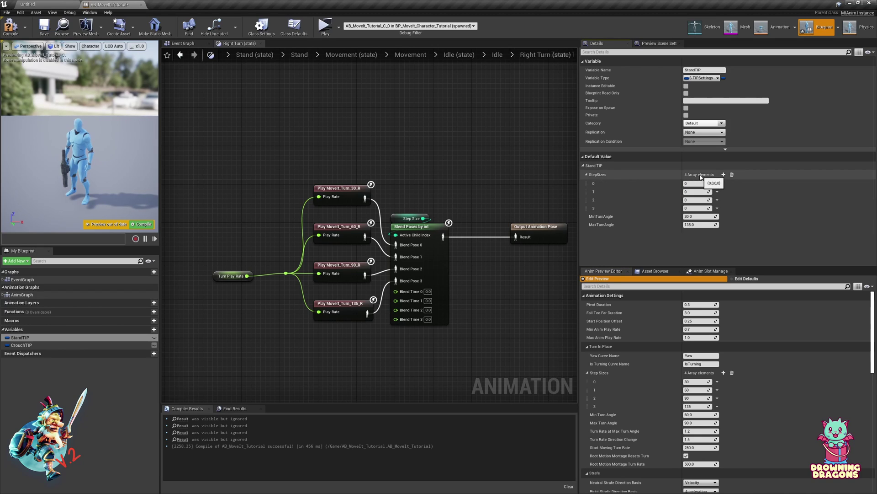
text(3)
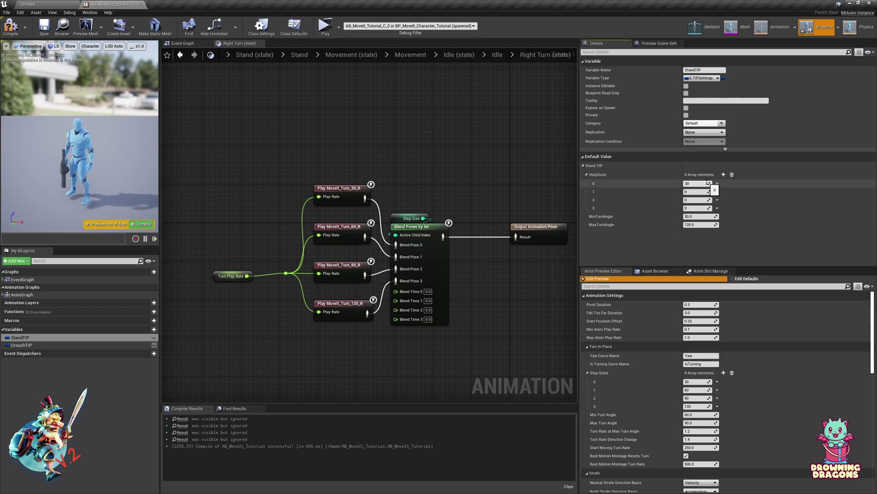
key(Tab)
text(60)
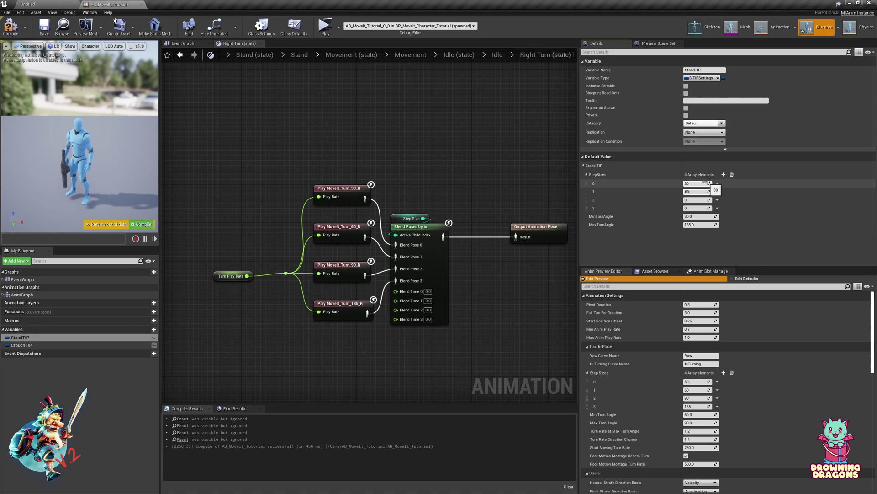
key(Tab)
text(90)
key(Tab)
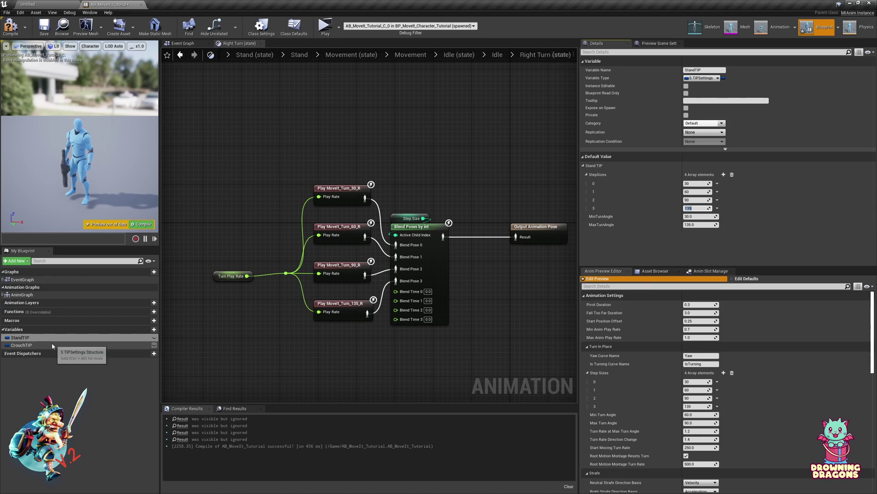
Set the CrouchTIP variable's default MinTurnAngle to 60 and MaxTurnAngle to 90.
click(27, 345)
click(700, 183)
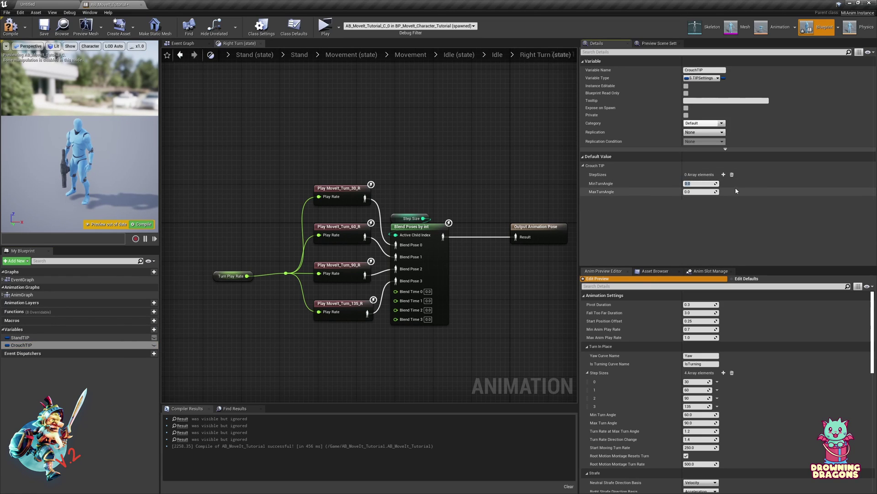
text(60)
key(Tab)
text(90)
key(Return)
Add two elements, 60 and 90, to CrouchTIP's StepSizes array and compile the animation blueprint.
click(724, 175)
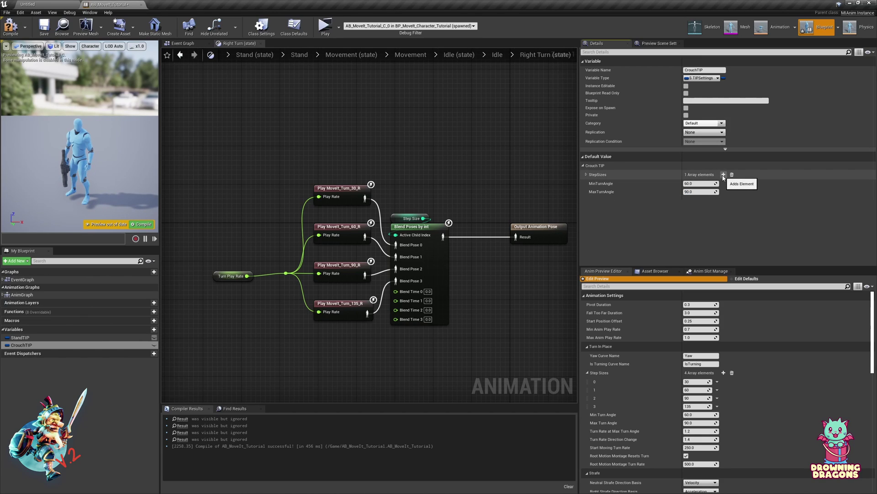
click(723, 174)
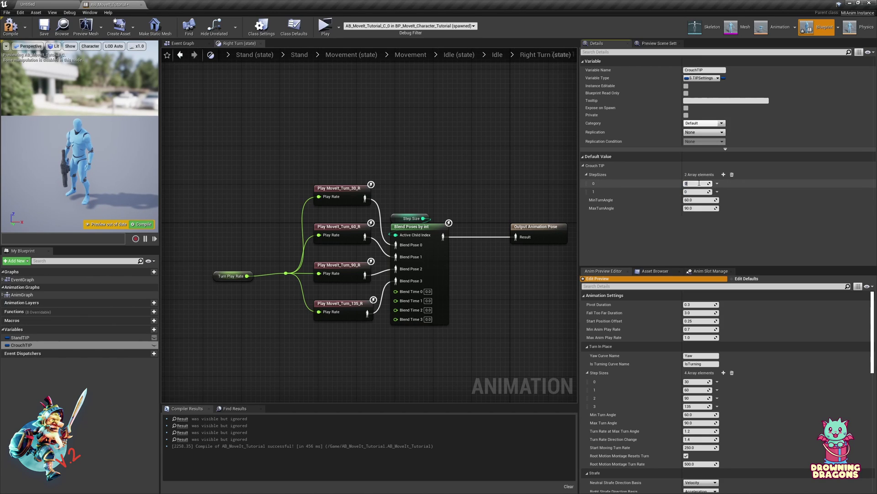
click(696, 183)
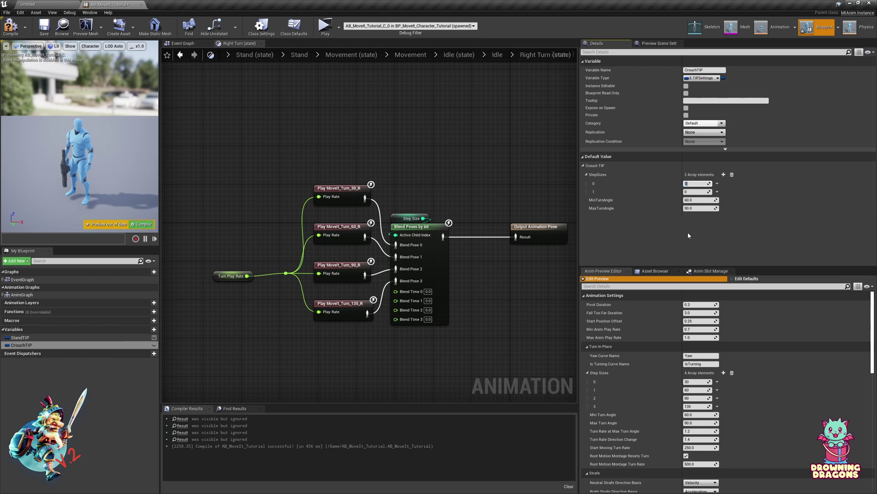
text(60)
key(Tab)
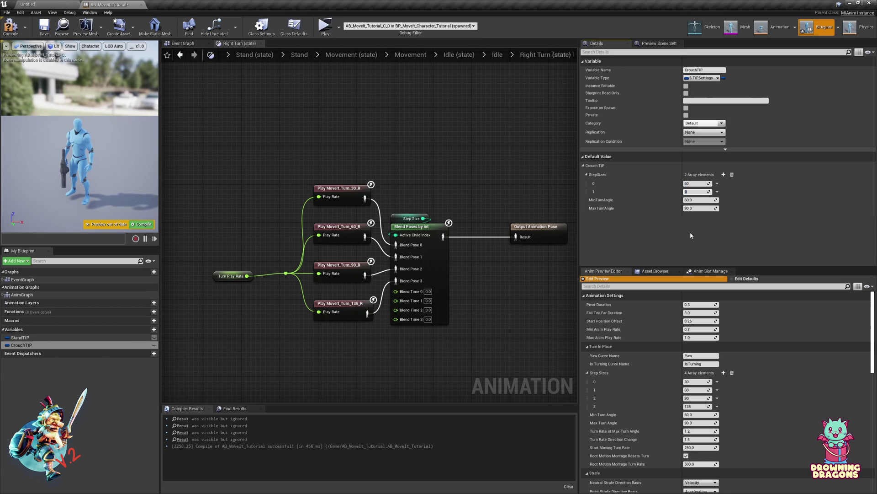
key(Return)
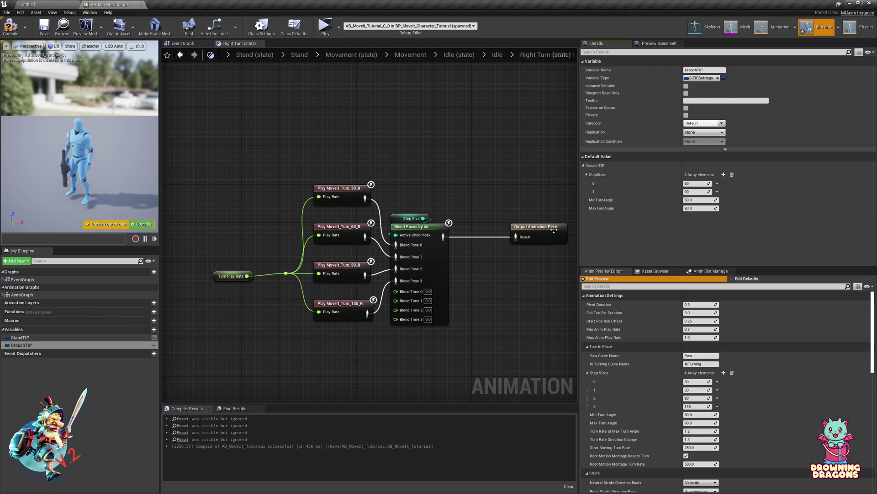
key(F7)
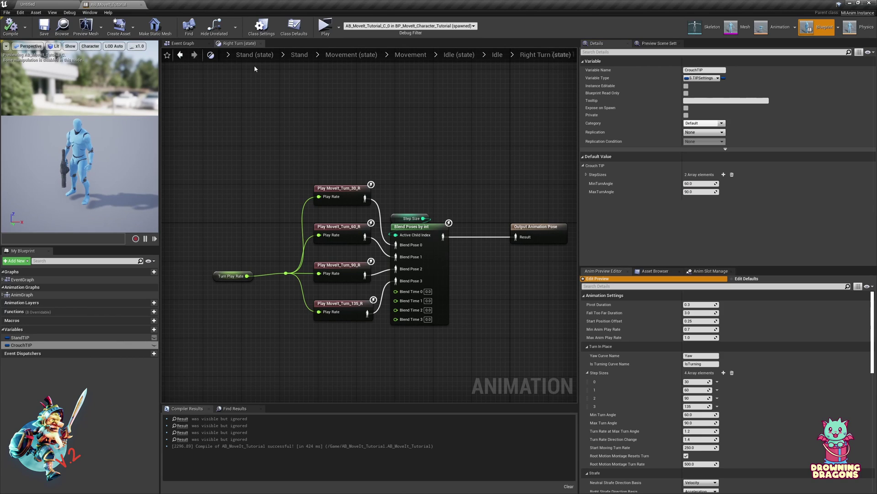
Open the Base state machine that contains the Stand and Crouch states.
click(191, 45)
right_drag(301, 182, 287, 291)
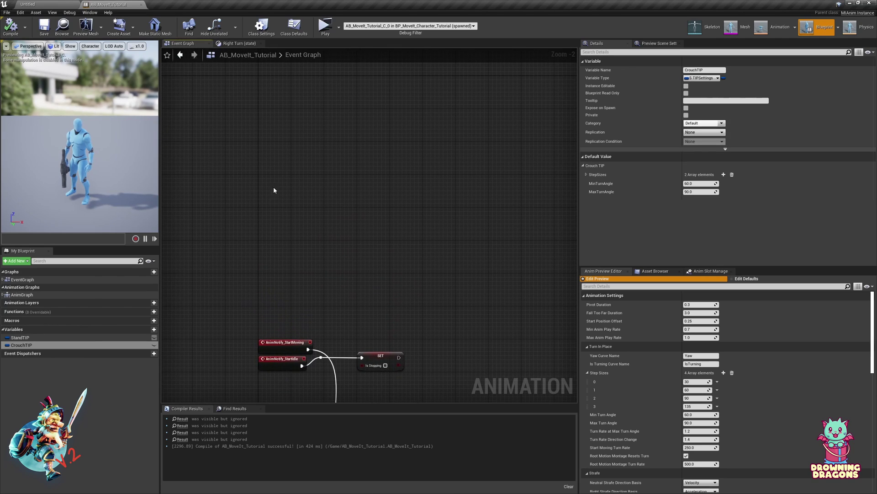
click(234, 46)
click(293, 54)
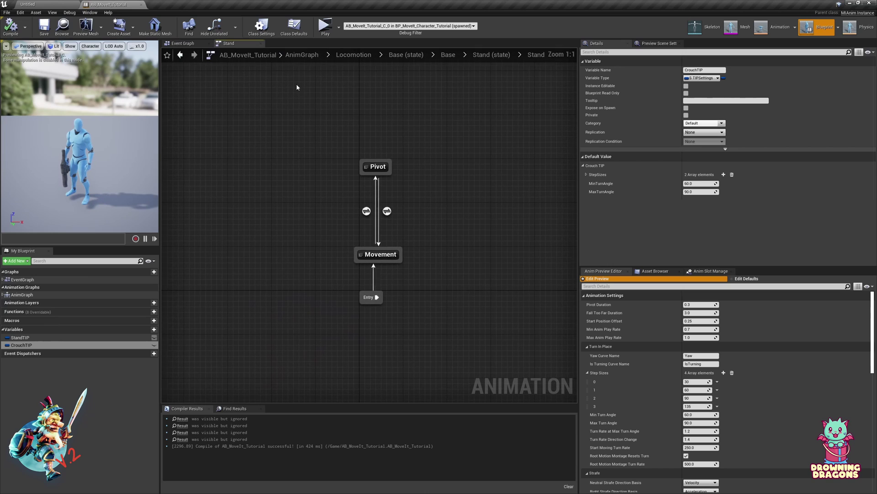
double_click(388, 258)
double_click(340, 242)
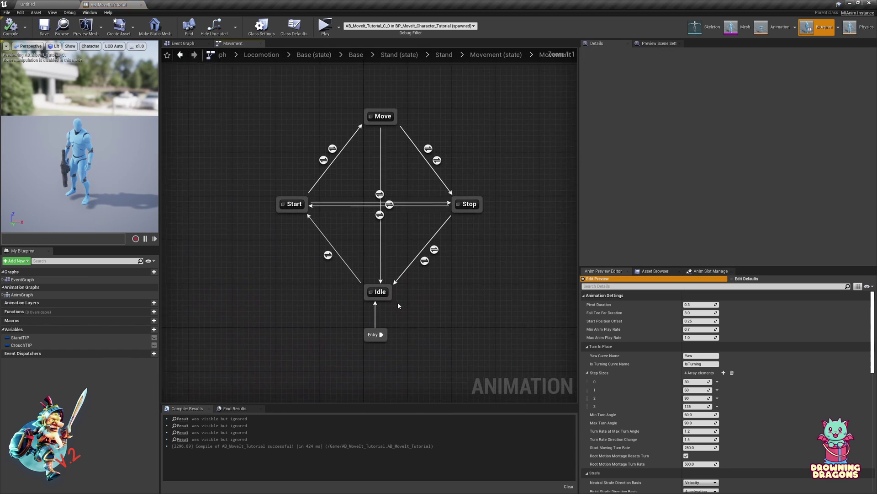
key(alt+Left)
key(alt+Left)
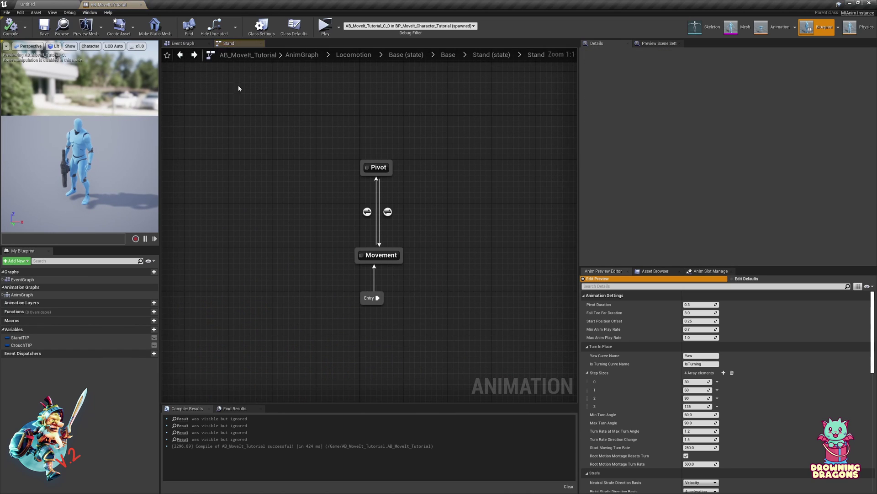
click(400, 56)
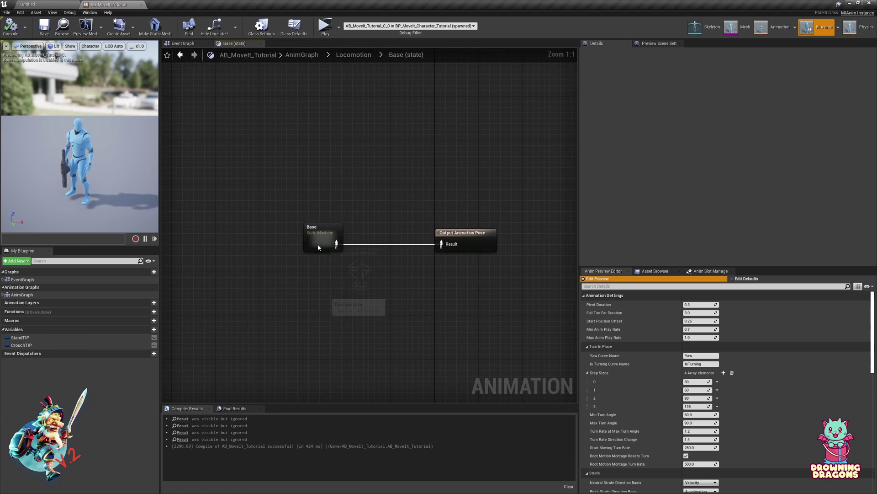
double_click(320, 247)
Set the Stand state's Entered State Event to a custom blueprint event named StartStanding.
click(299, 351)
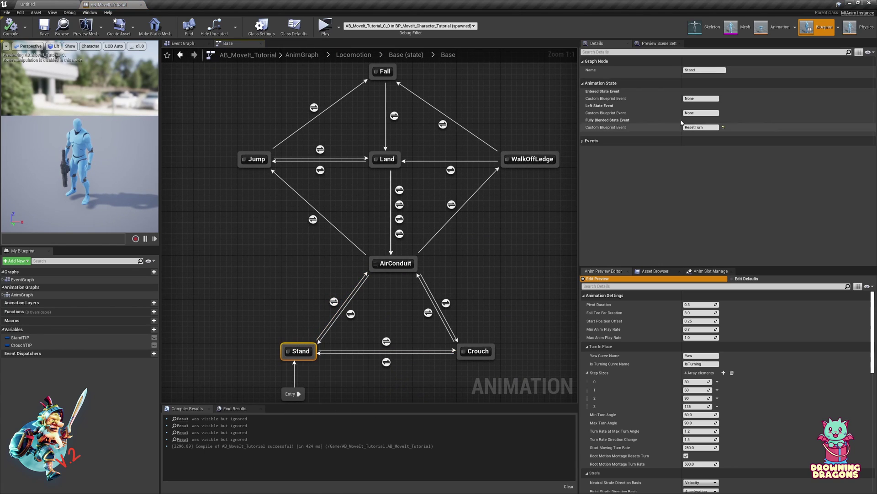
click(711, 99)
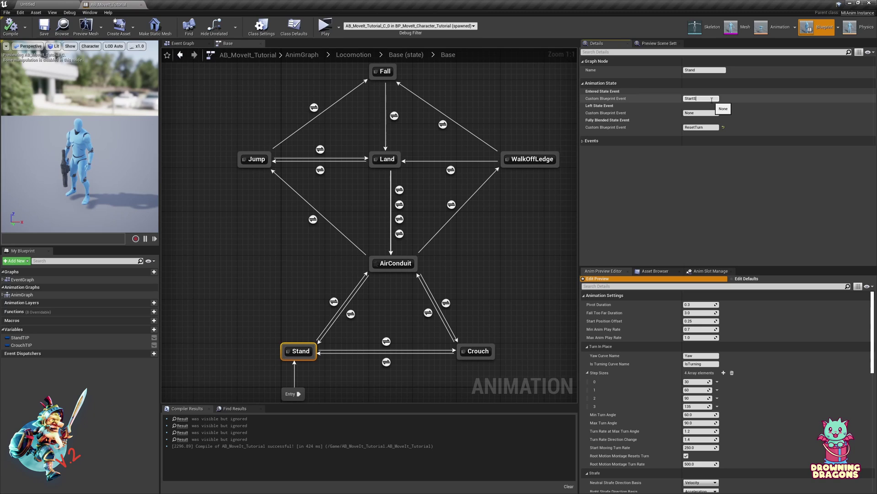
text(StartStandi)
key(Return)
Set the Crouch state's Entered State Event to StartCrouching, and compile and save the blueprint.
click(478, 351)
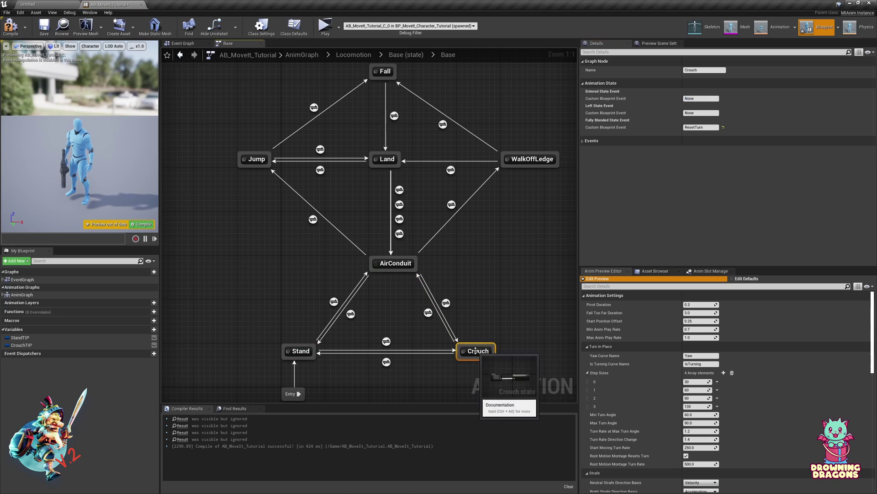
click(704, 99)
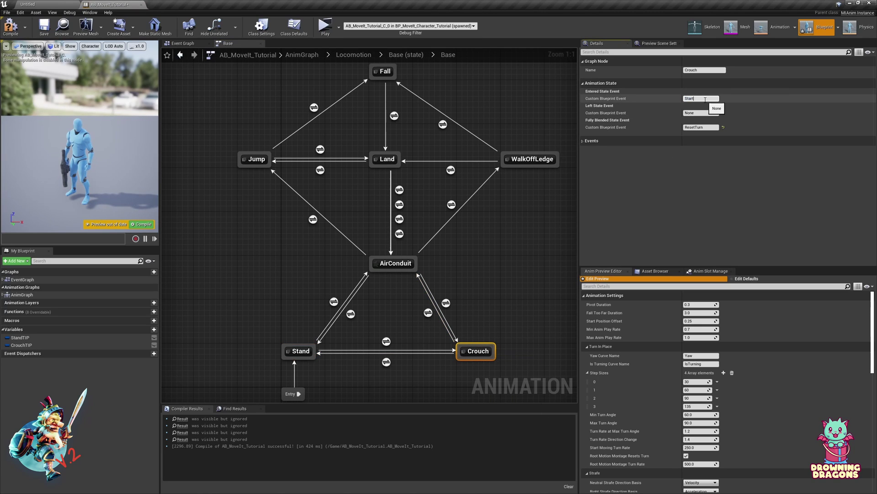
text(StartCrouching)
key(Return)
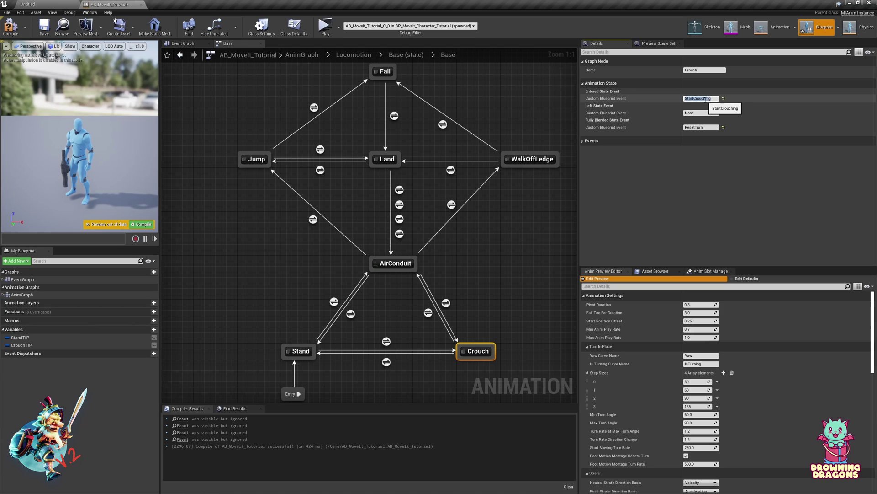
click(10, 27)
click(44, 26)
Add the AnimNotify_StartStanding event to an empty area of the Event Graph.
click(183, 43)
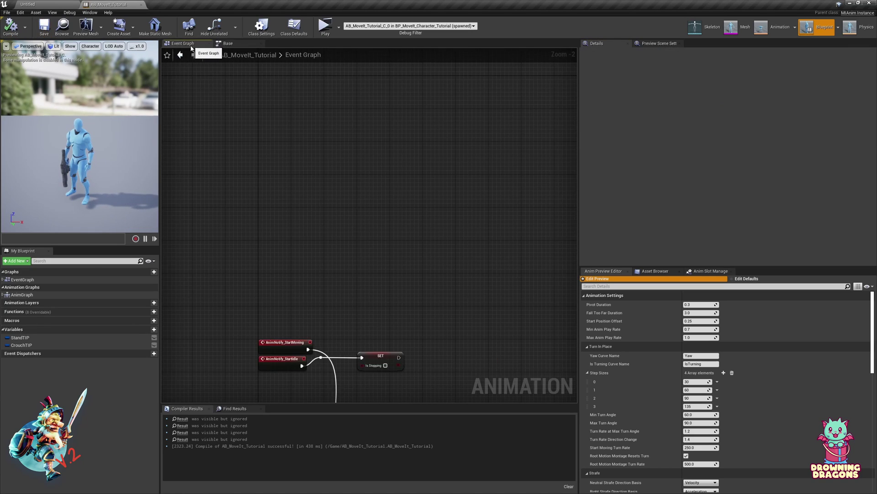
right_click(256, 142)
text(start standing)
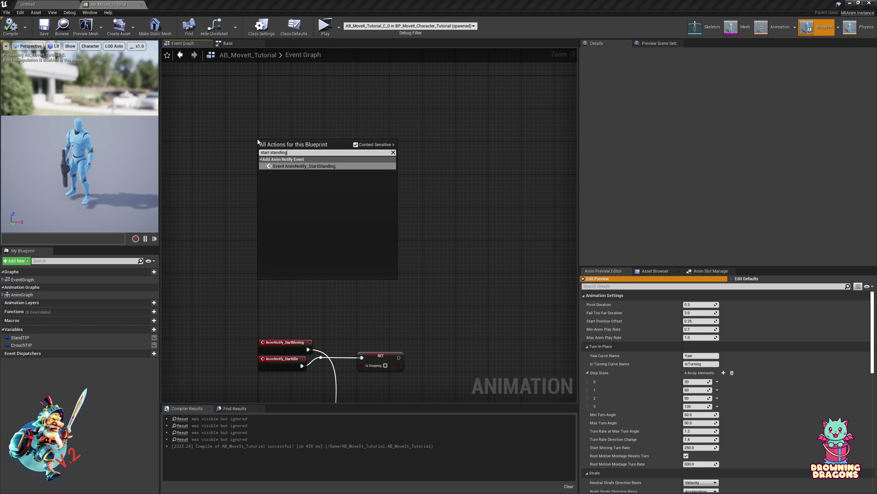
key(Return)
scroll(270, 164, up, 2)
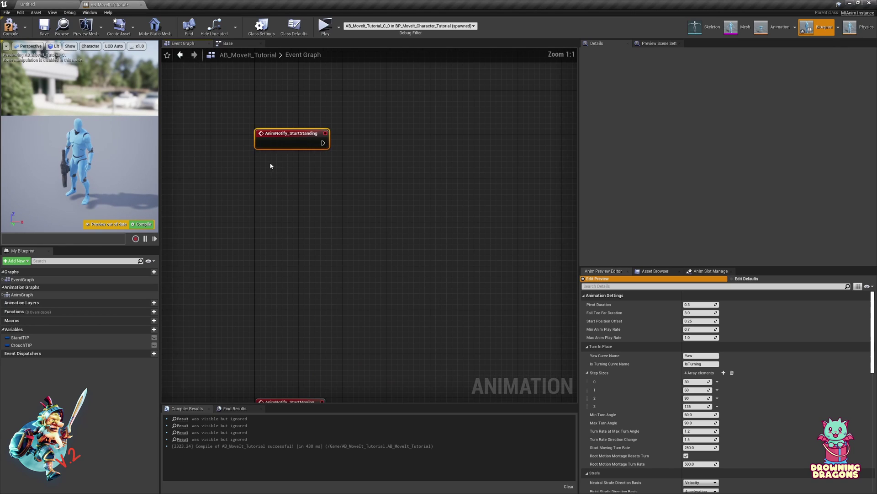
Add the AnimNotify_StartCrouching event and line it up below the AnimNotify_StartStanding event.
right_click(247, 180)
text(start crouch)
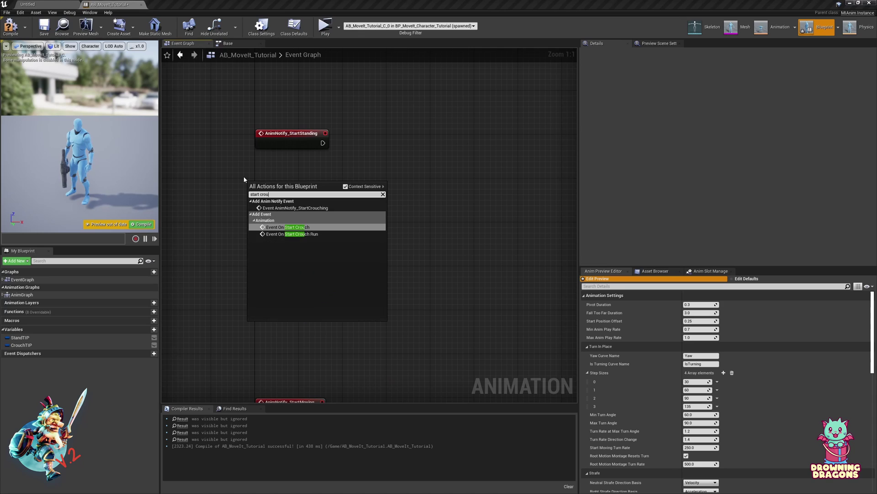
key(Up)
key(Up)
key(Up)
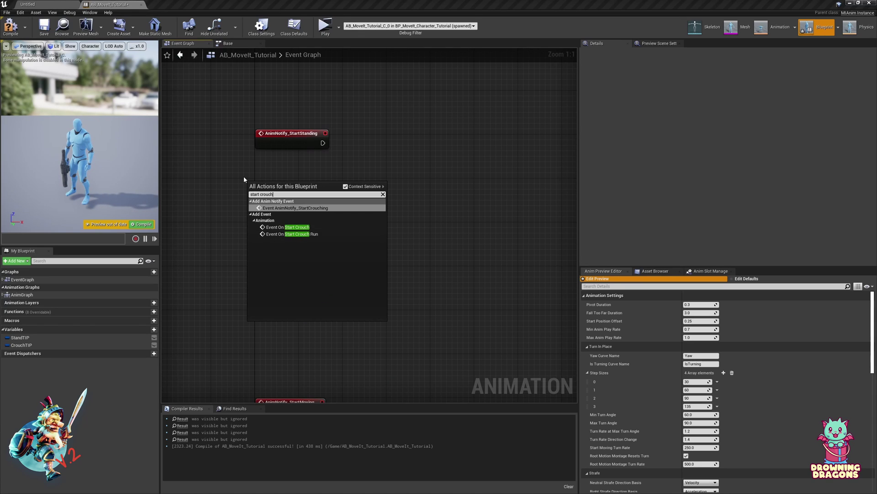
key(Return)
click(287, 219)
right_drag(378, 203, 348, 252)
drag(253, 184, 253, 190)
click(330, 226)
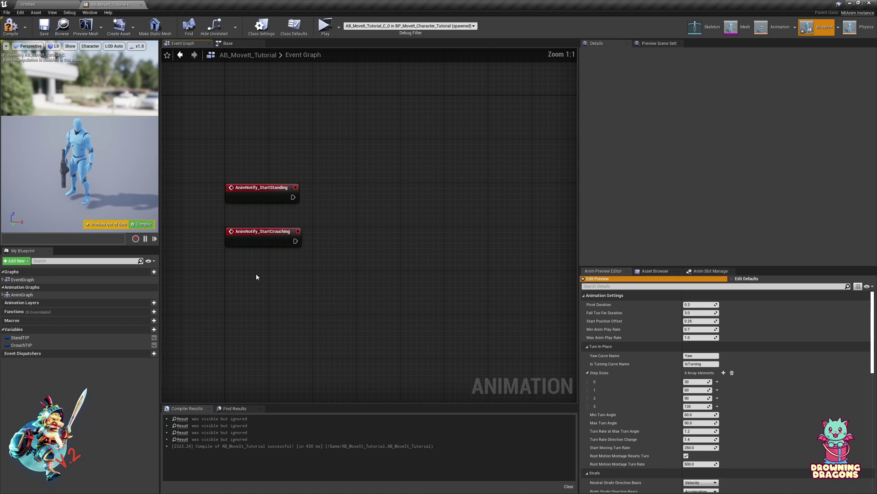
Create a new function named SetTIPSettings and select its entry node.
click(155, 313)
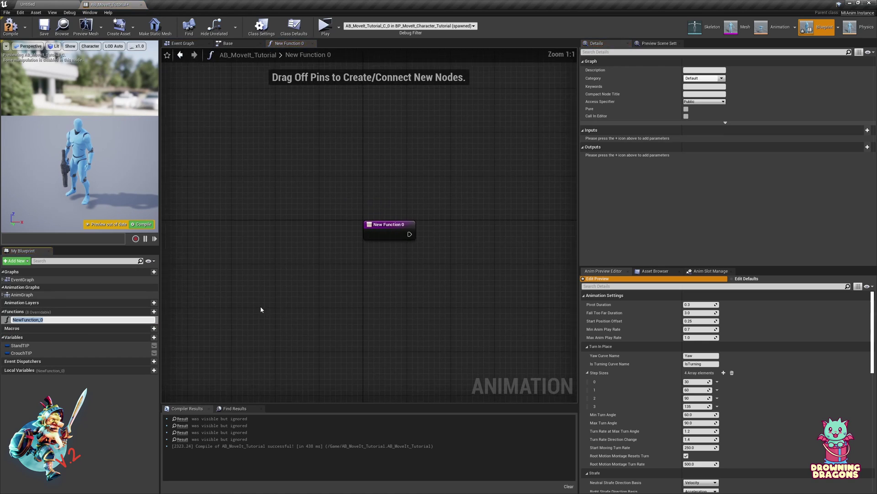
text(SetTIPS)
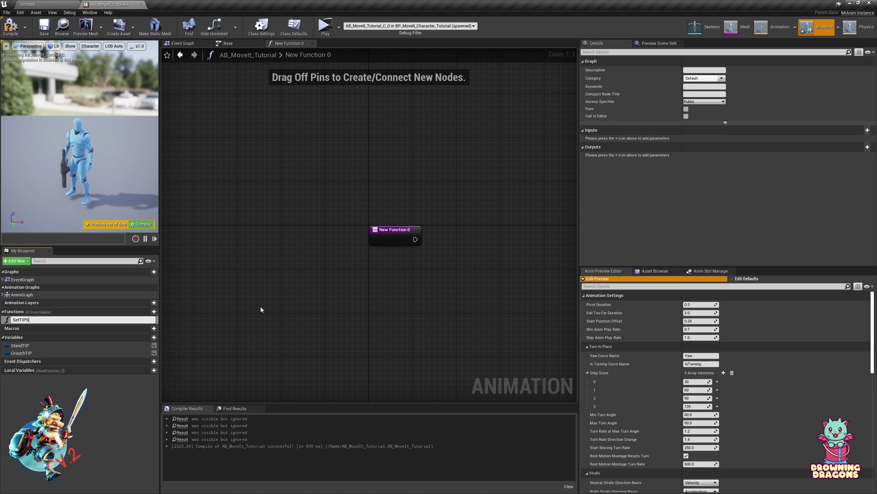
text(ettings)
key(Return)
right_drag(365, 301, 238, 259)
click(245, 211)
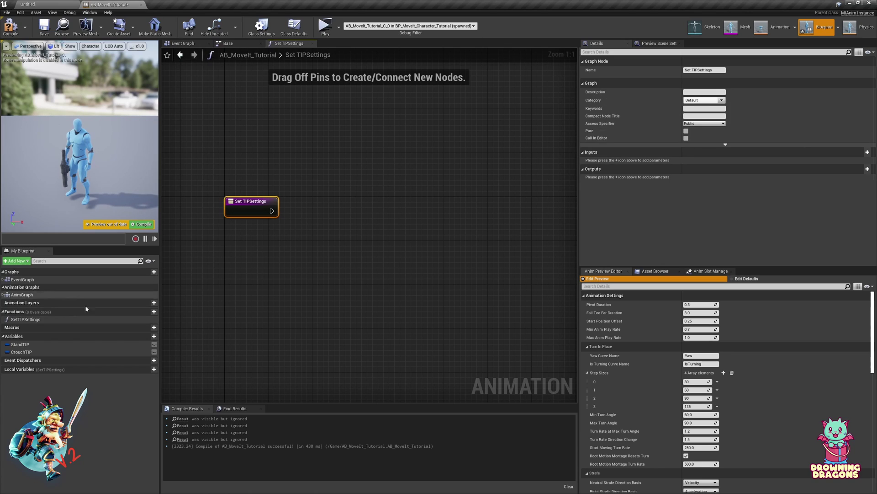
Add an input parameter of type S_TIPSettings named Settings to the SetTIPSettings function.
click(754, 152)
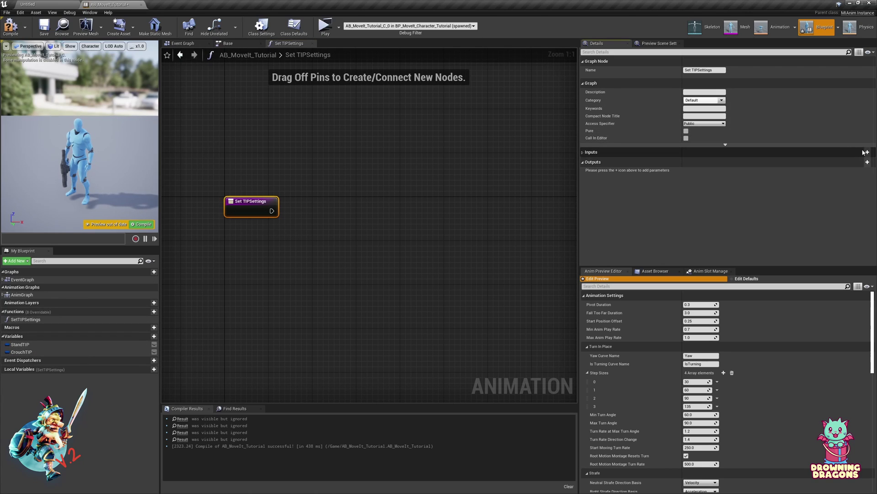
click(867, 152)
click(763, 155)
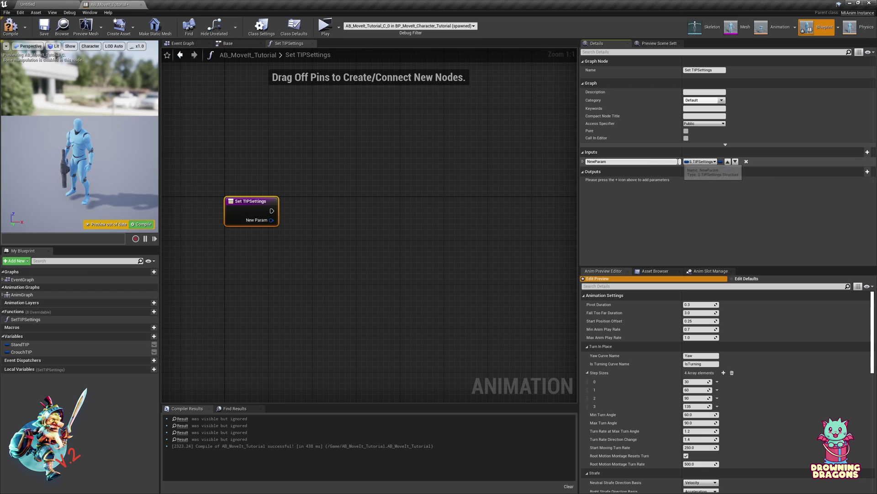
click(695, 162)
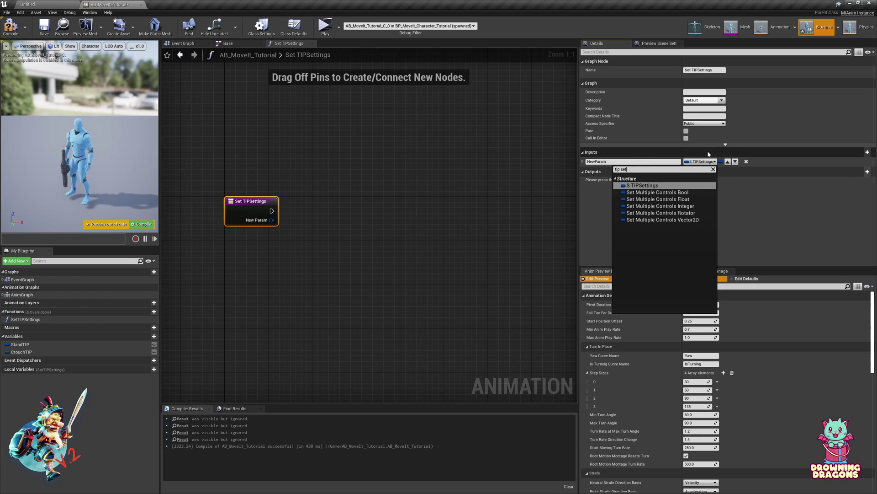
click(647, 186)
click(613, 162)
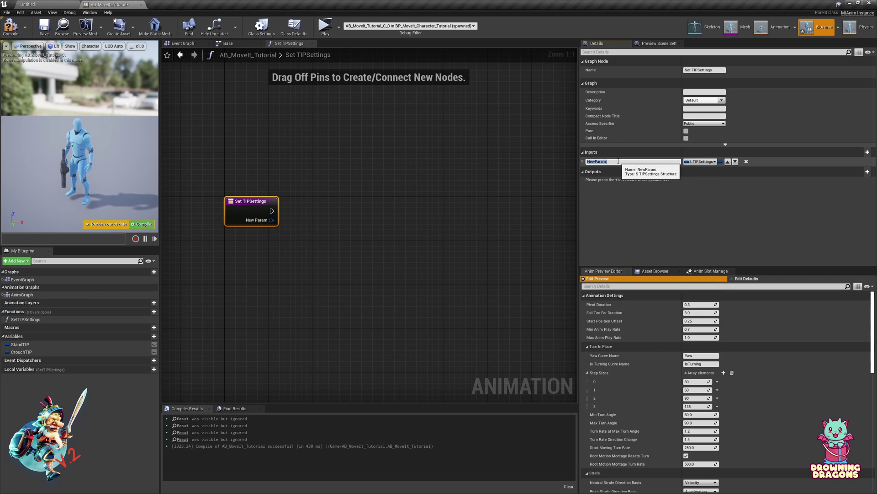
text(Settings)
key(Return)
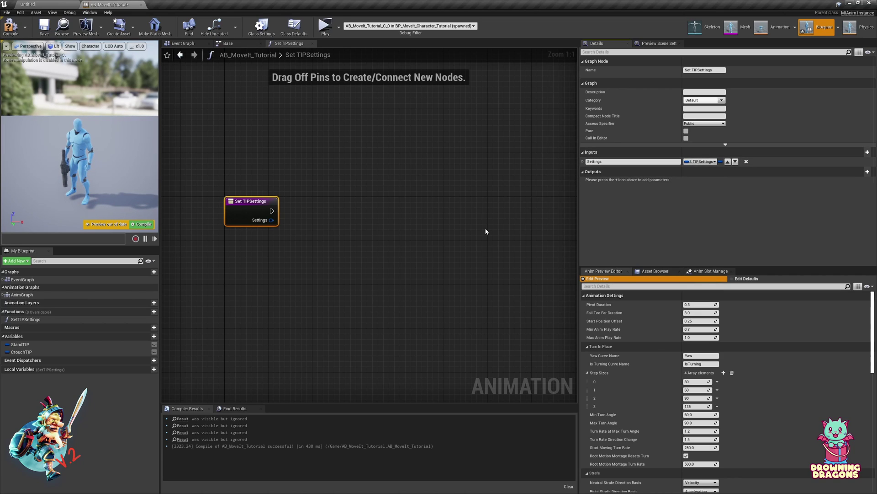
click(287, 232)
drag(271, 220, 350, 254)
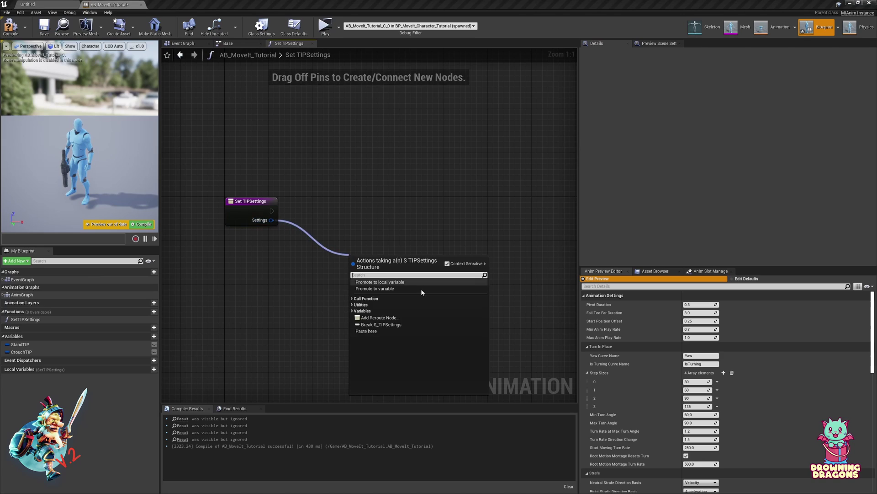
click(402, 331)
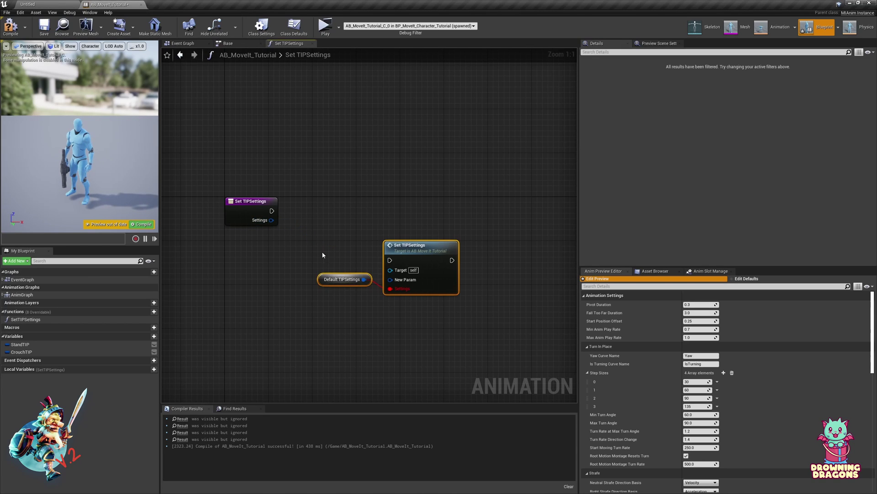
key(Delete)
Add a Break S_TIPSettings node fed by the Settings pin of the function's entry node.
drag(272, 219, 401, 297)
click(418, 338)
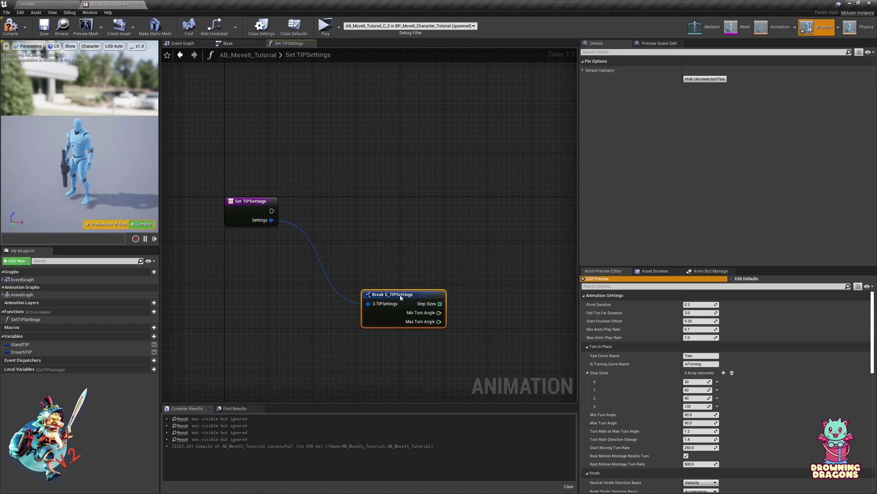
right_drag(389, 255, 314, 212)
click(328, 224)
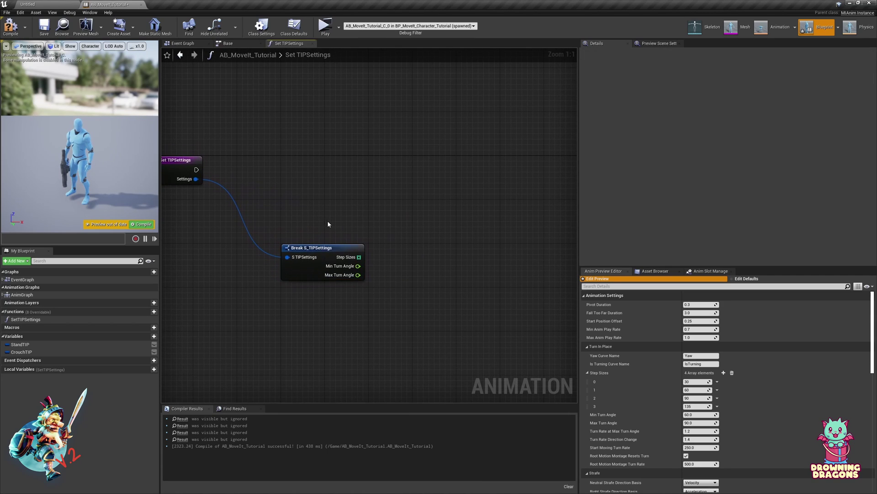
Add a Set Step Sizes node fed by the Break node's Step Sizes and run it from the function entry.
right_click(369, 174)
text(set step siz)
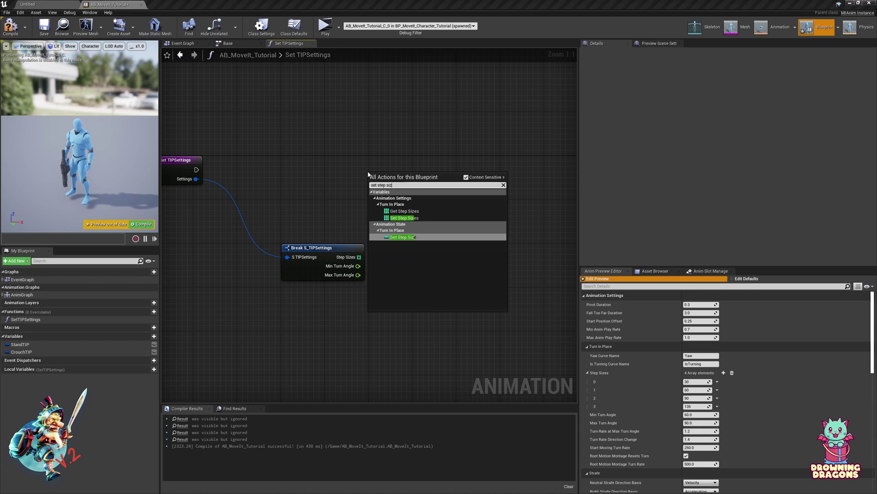
key(Up)
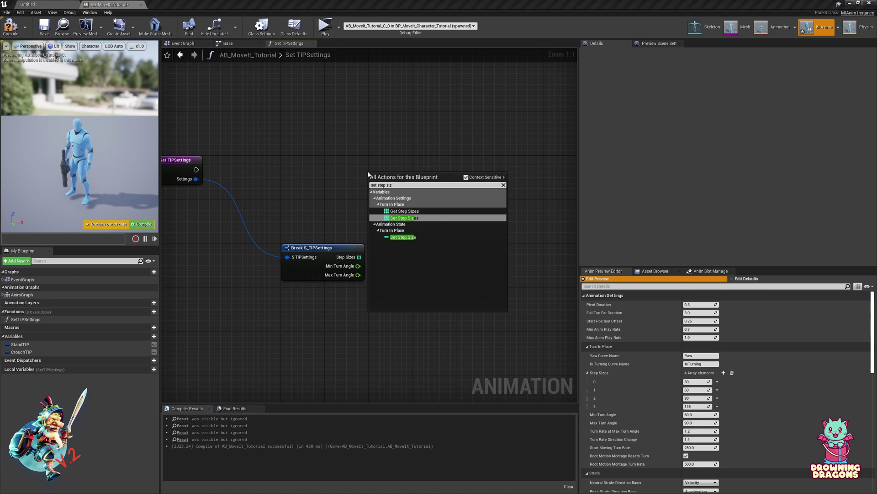
key(Return)
drag(373, 189, 360, 256)
drag(376, 180, 441, 169)
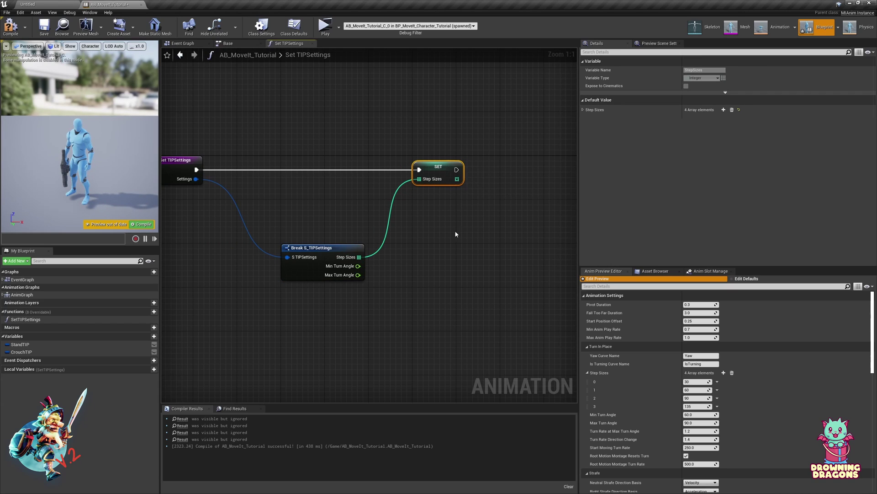
Add a Set Min Turn Angle node fed by the Break node's Min Turn Angle and chain it after Set Step Sizes.
right_drag(456, 233, 233, 292)
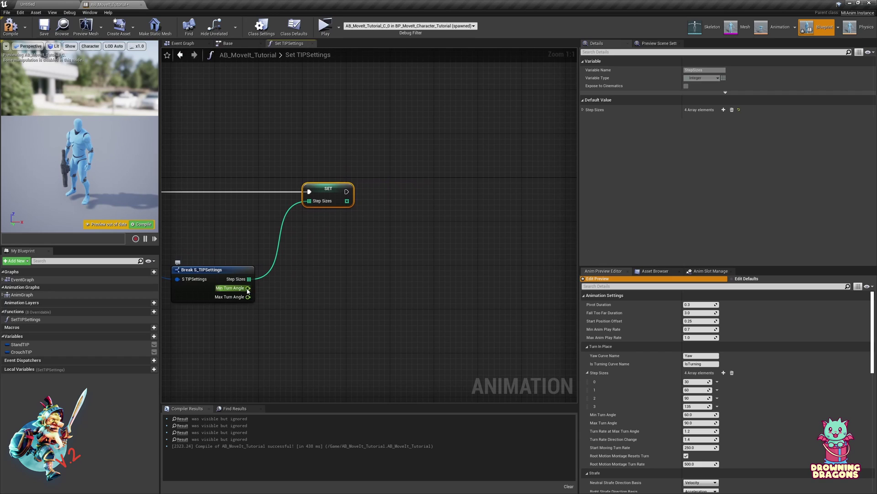
drag(248, 288, 351, 256)
text(set min)
key(Up)
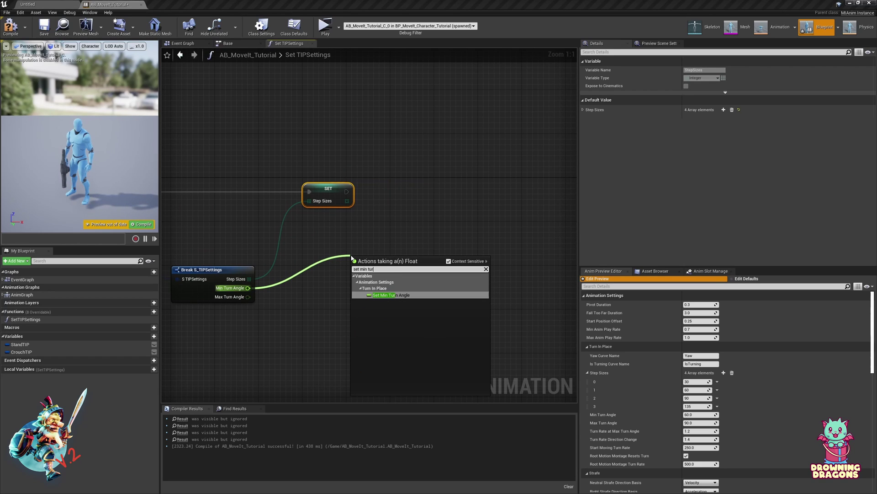
key(Return)
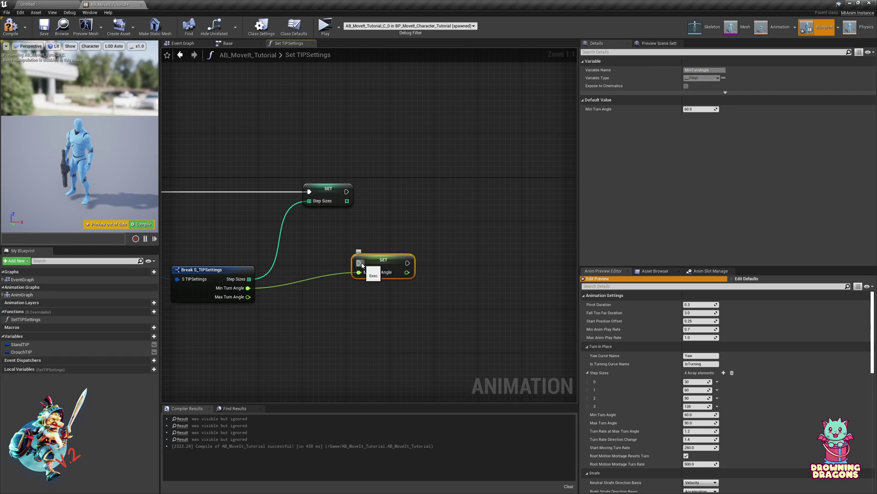
drag(358, 263, 347, 191)
drag(393, 267, 475, 196)
Add a Set Max Turn Angle node fed by the Break node's Max Turn Angle and chain it after Set Min Turn Angle.
drag(249, 299, 394, 288)
text(set max turn)
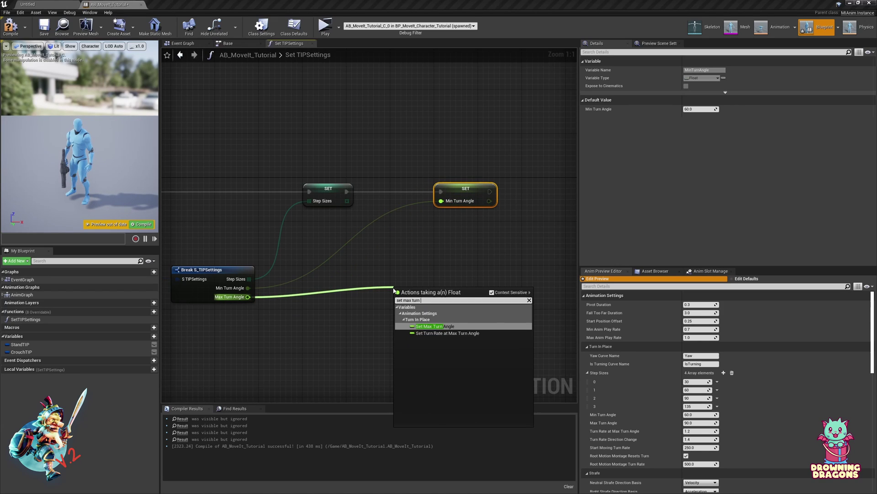
key(Return)
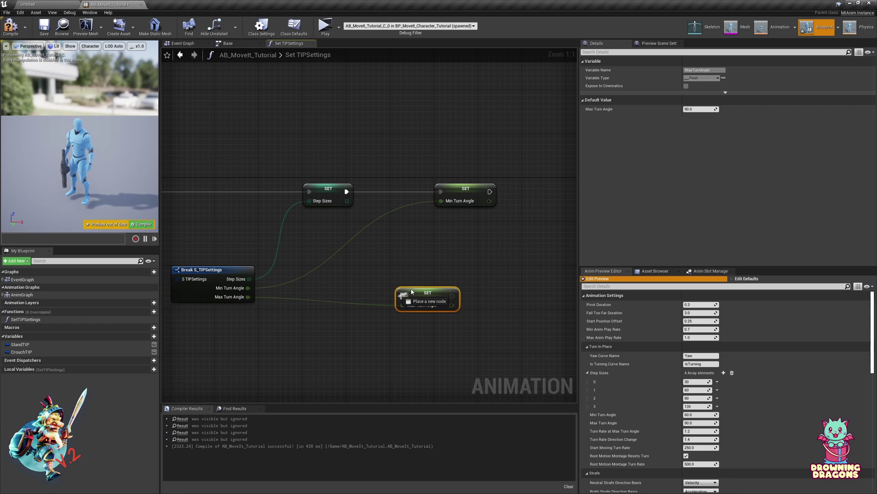
drag(402, 295, 490, 192)
drag(426, 294, 543, 207)
Align and evenly space the Min and Max Turn Angle setters, and compile and save the blueprint.
right_drag(544, 207, 293, 208)
drag(293, 208, 236, 189)
right_drag(235, 189, 484, 198)
drag(484, 199, 421, 205)
click(434, 231)
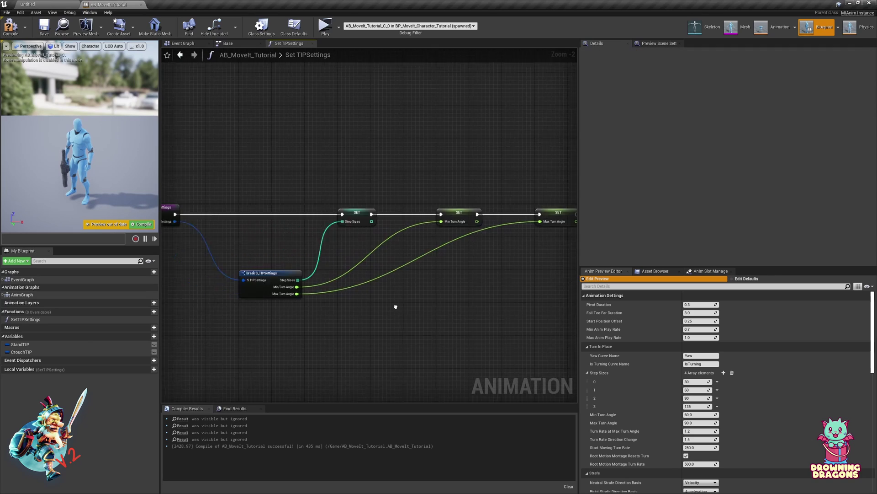
right_drag(395, 307, 446, 290)
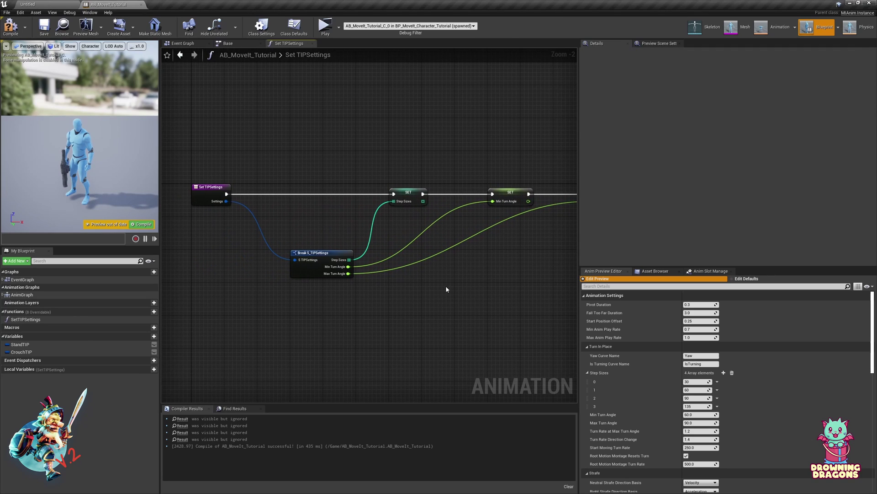
In the Event Graph, call Set TIPSettings from AnimNotify_StartStanding with the StandTIP variable as its Settings.
click(182, 43)
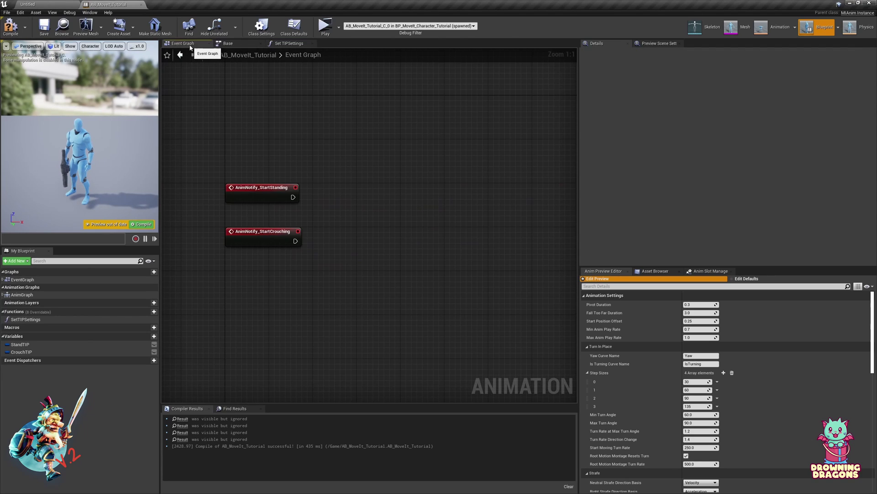
drag(26, 319, 293, 197)
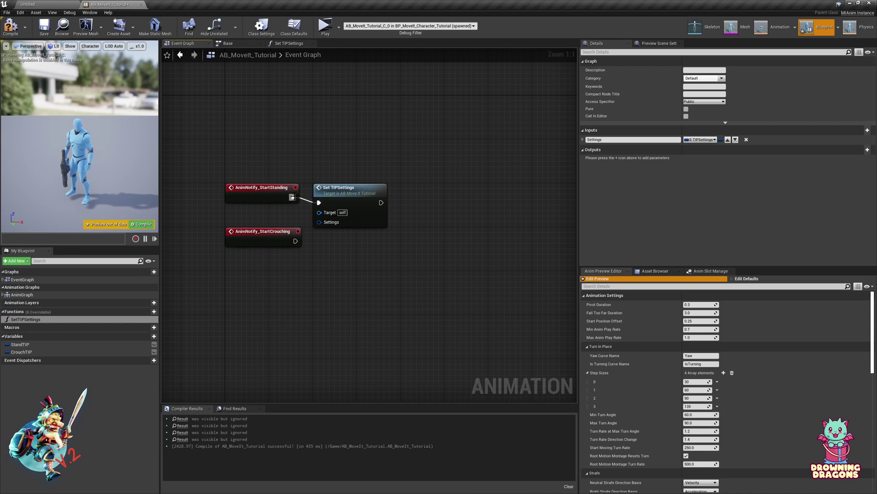
drag(353, 193, 441, 190)
drag(36, 344, 419, 217)
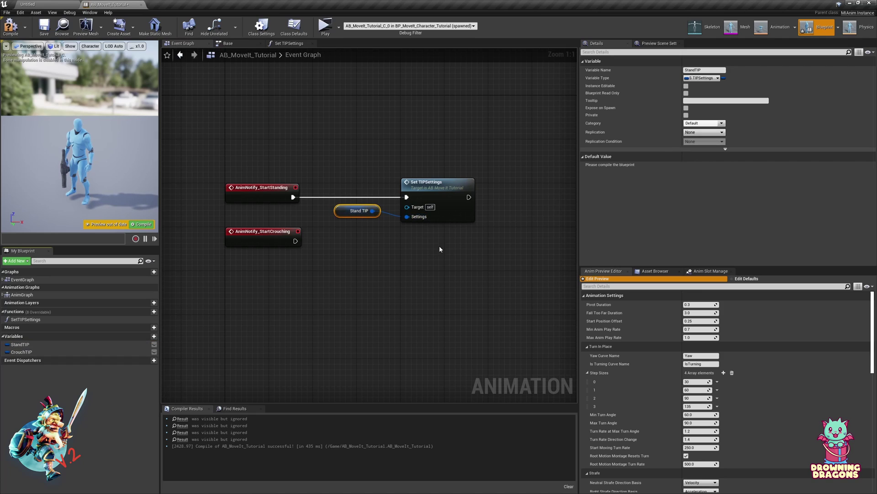
Duplicate the Set TIPSettings call with its Stand TIP input, connect it to AnimNotify_StartCrouching, and line up the nodes.
click(443, 218)
ctrl+click(365, 213)
key(ctrl+c)
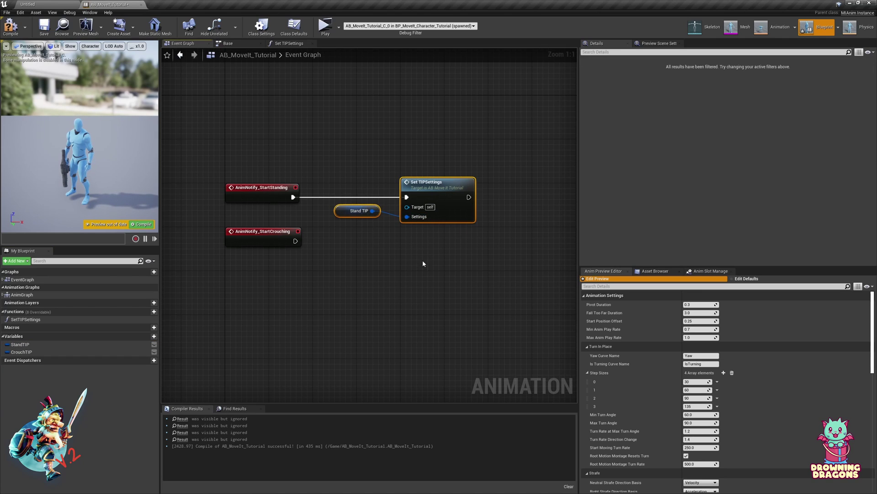
key(ctrl+v)
drag(450, 256, 296, 241)
drag(482, 253, 438, 285)
drag(264, 237, 264, 287)
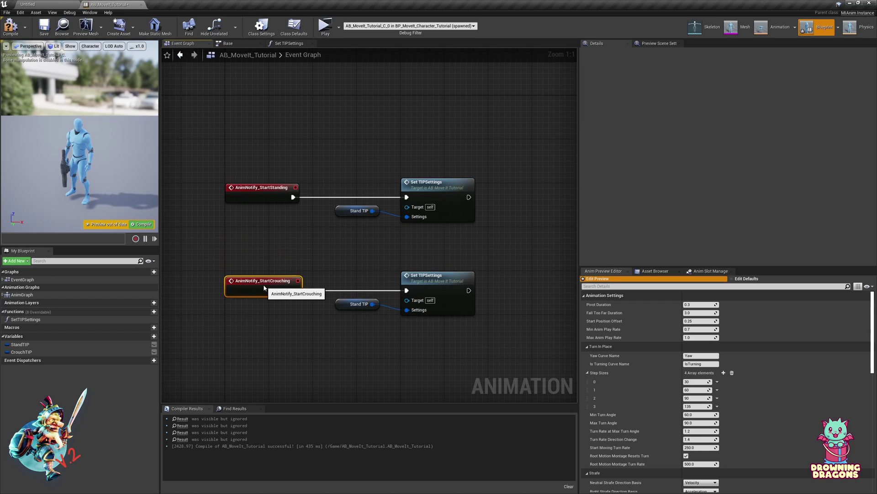
click(314, 246)
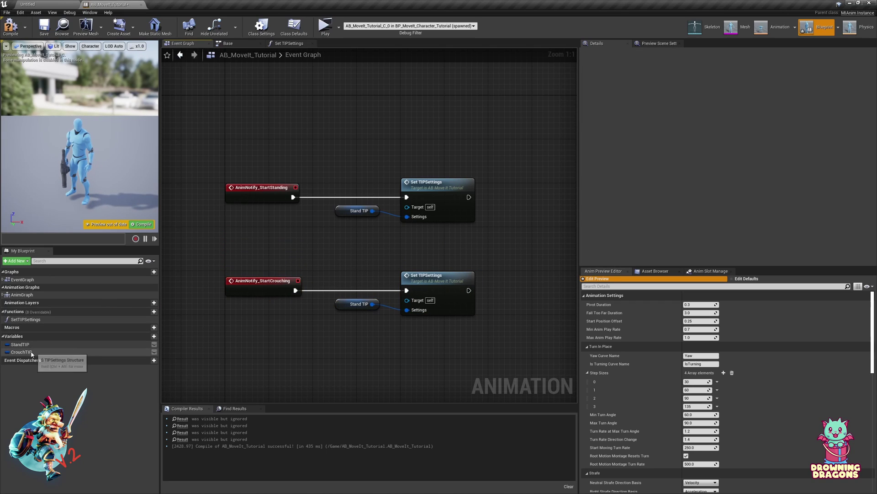
Switch the variable feeding the crouching Set TIPSettings call to CrouchTIP, and compile and save the blueprint.
drag(23, 352, 326, 338)
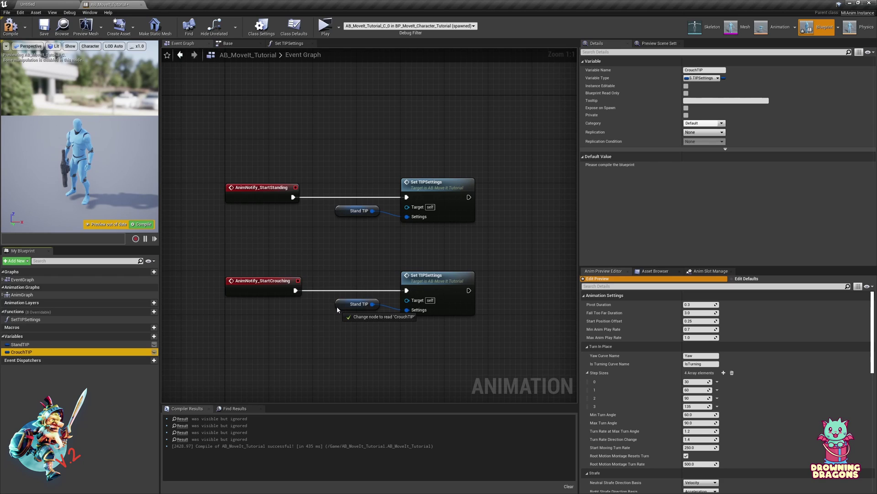
drag(338, 308, 357, 306)
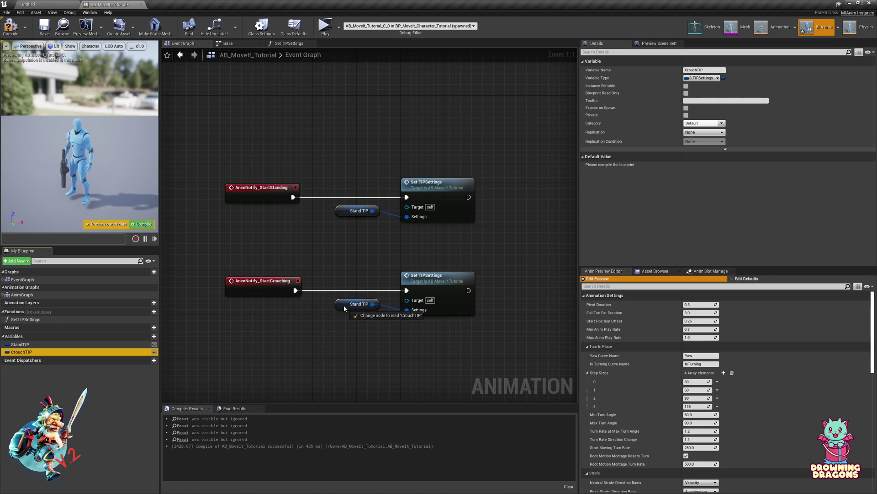
drag(343, 305, 337, 305)
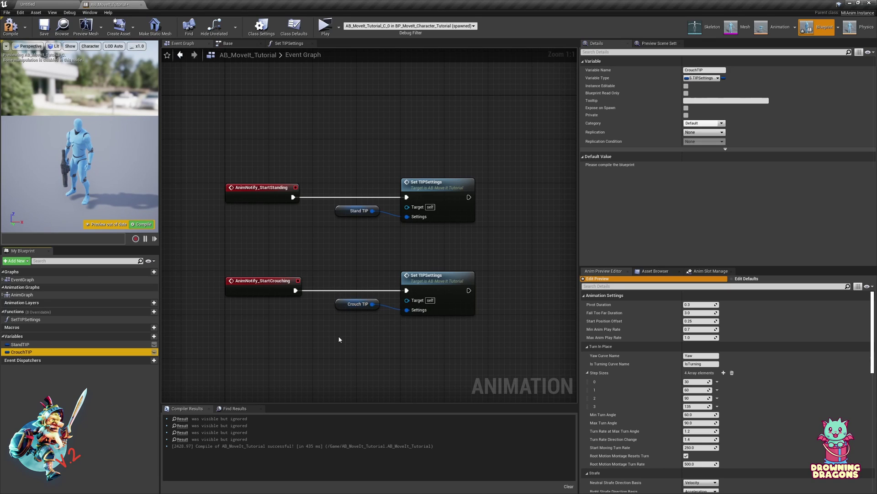
click(10, 25)
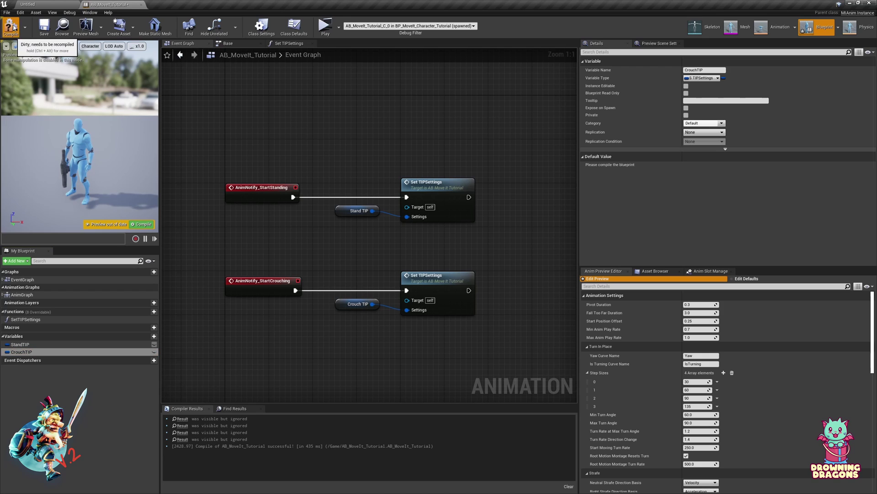
click(44, 25)
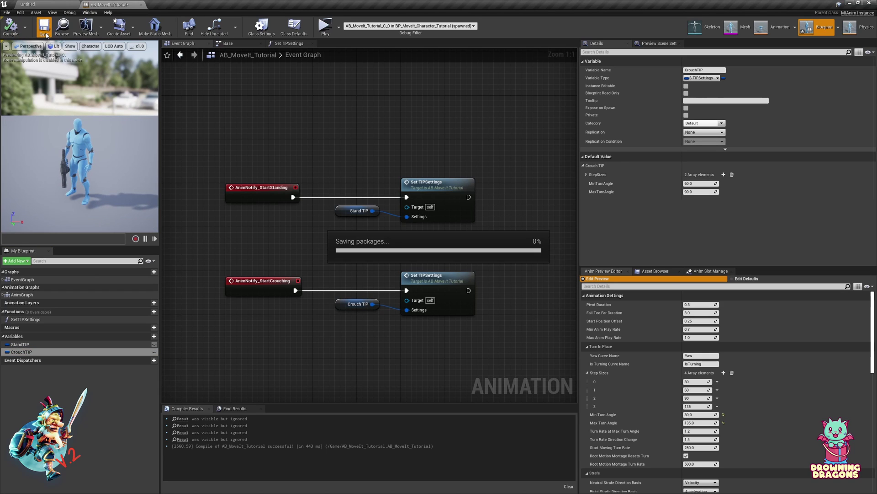
Play the level and test turning in place while switching the character between standing and crouching.
click(68, 4)
click(430, 25)
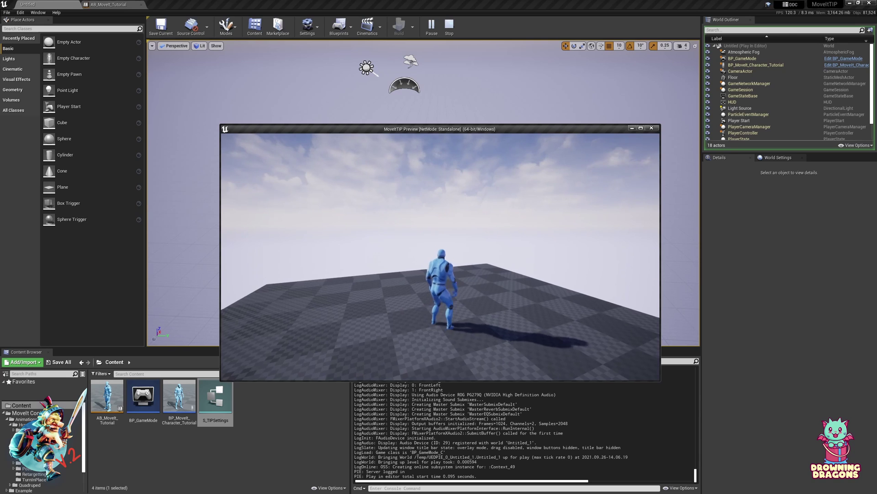
key(c)
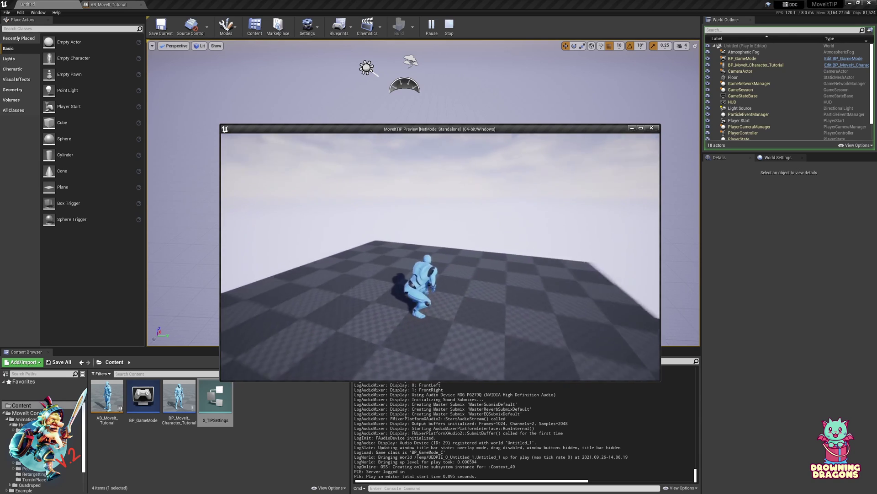
key(c)
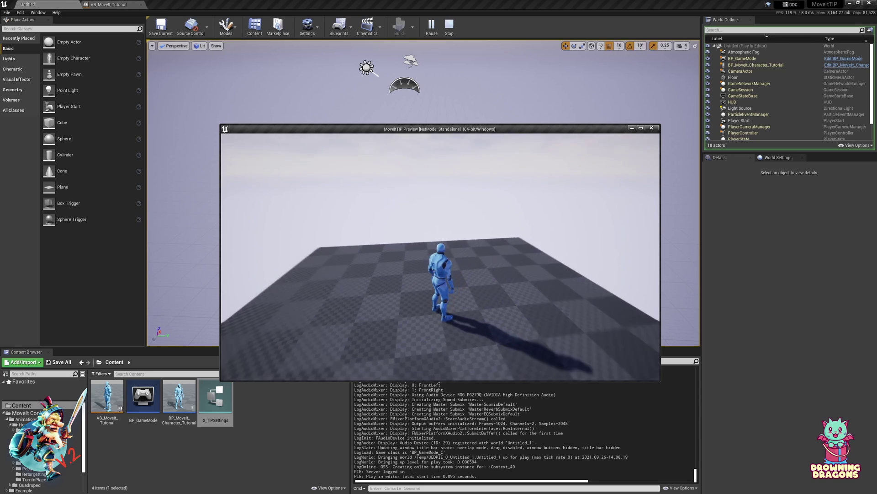
key(c)
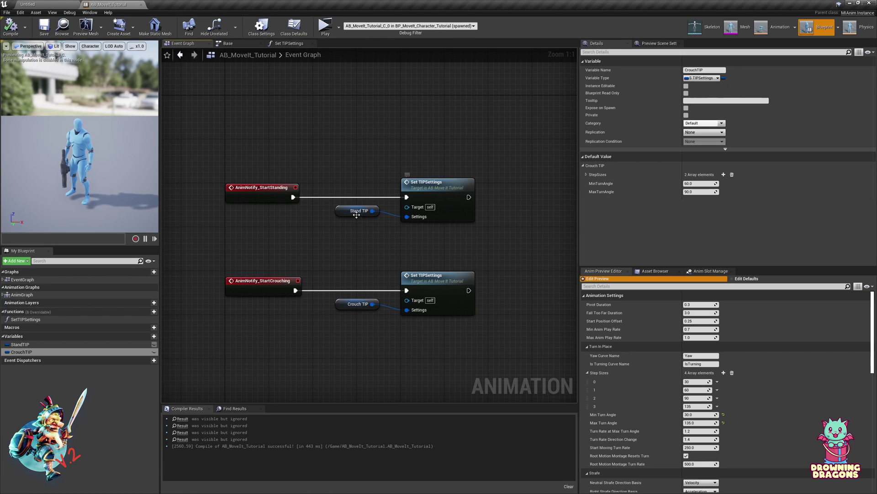
click(340, 211)
click(347, 303)
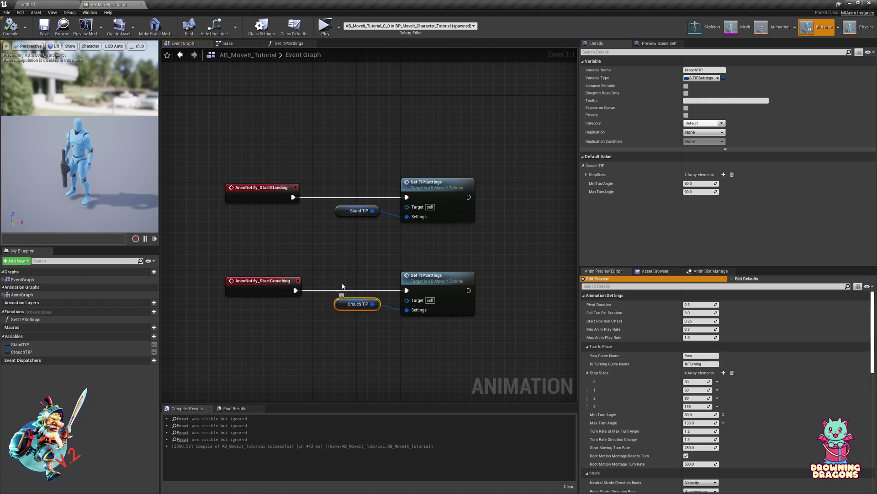
Open the Set TIPSettings function and add a float variable named TargetMaxTurnAngle to the blueprint.
click(341, 252)
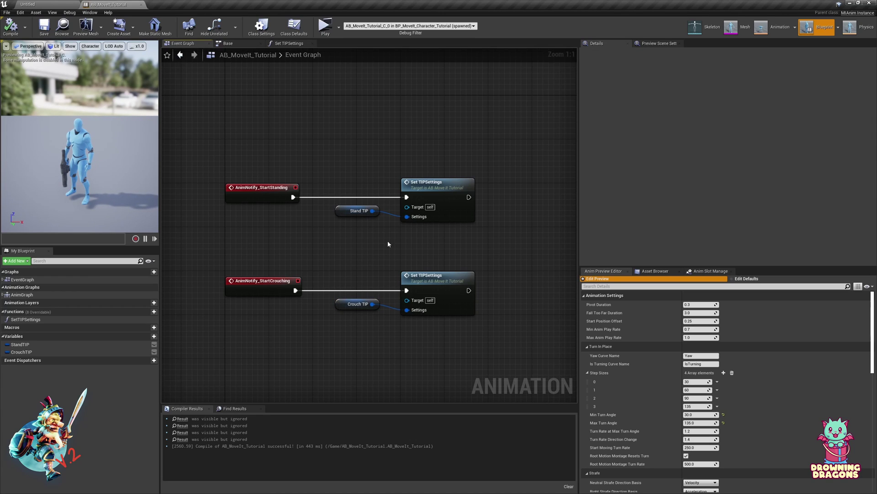
double_click(425, 185)
right_drag(379, 255, 334, 282)
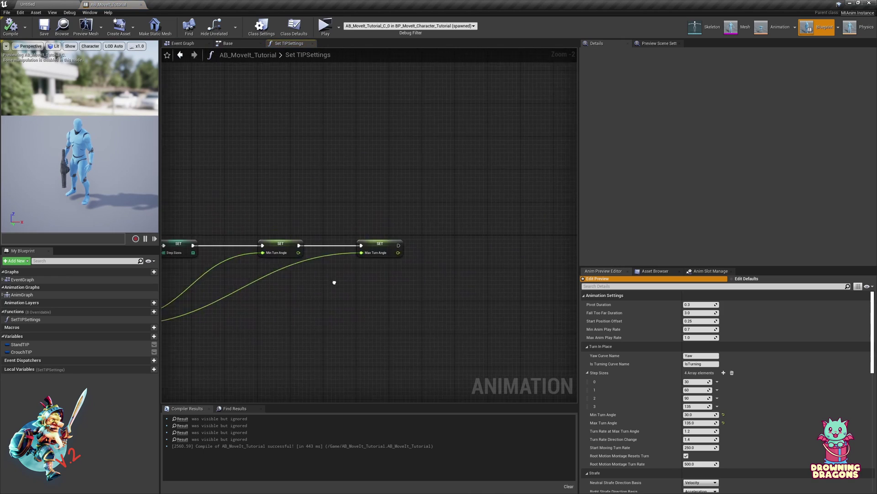
scroll(375, 287, up, 1)
scroll(386, 286, up, 1)
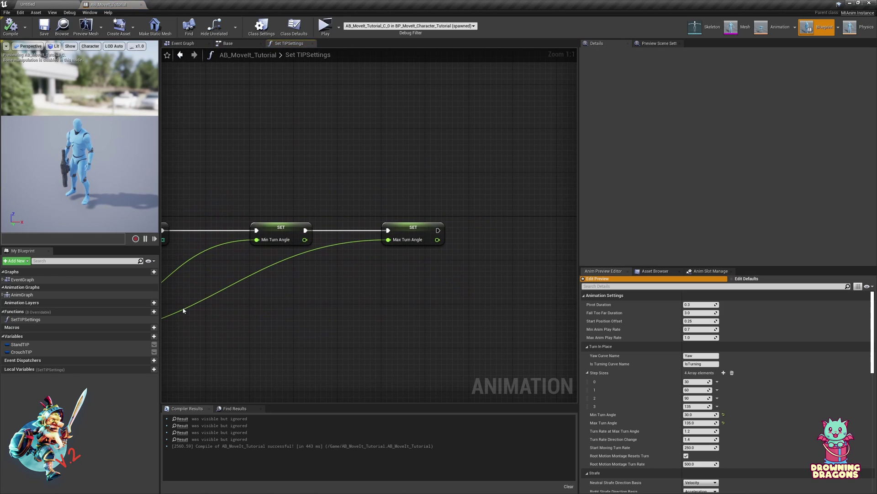
click(154, 336)
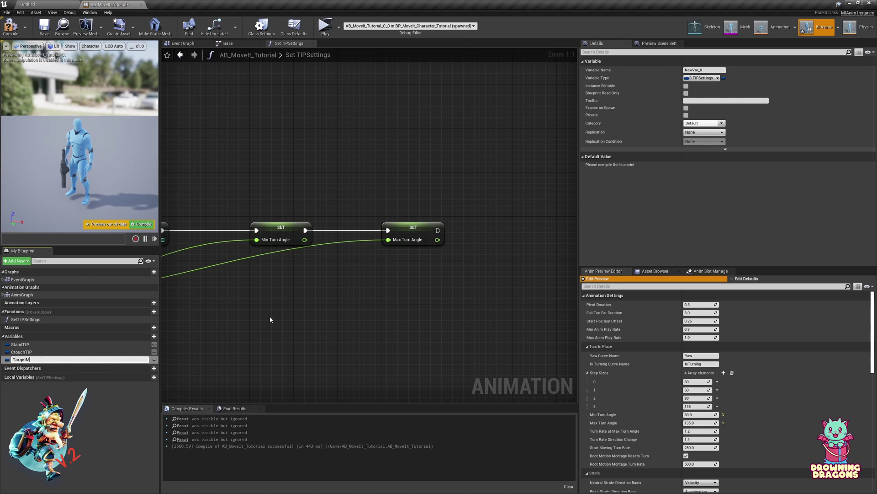
text(TargetMaxTurnAngle)
key(Return)
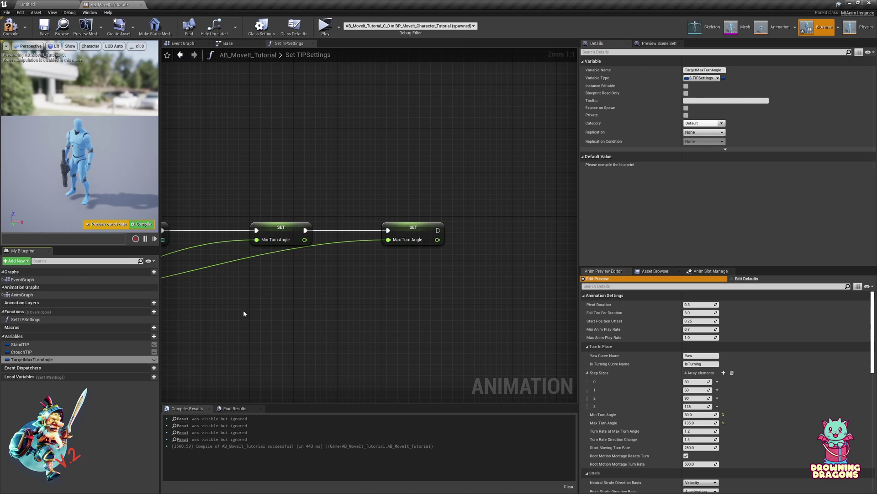
click(13, 360)
click(7, 359)
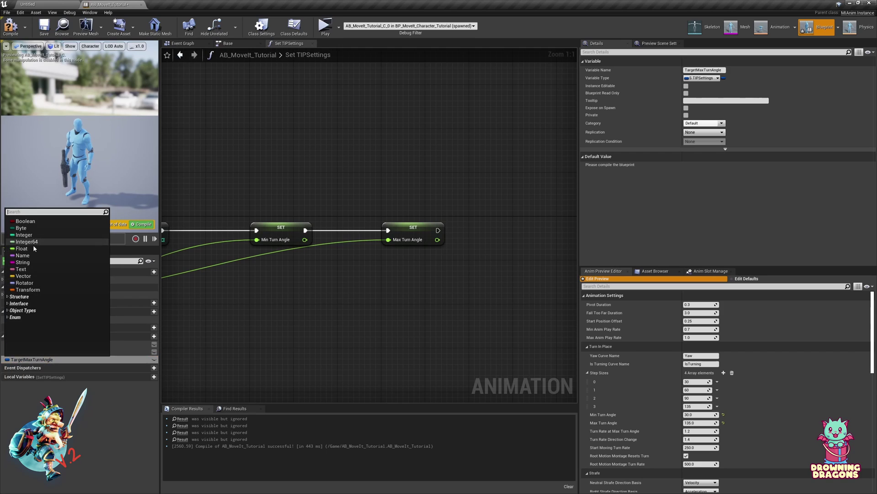
click(44, 268)
Add a Set Target Max Turn Angle node, transfer the Set Max Turn Angle connections onto it, and compile and save.
drag(60, 360, 388, 281)
ctrl+drag(388, 231, 386, 268)
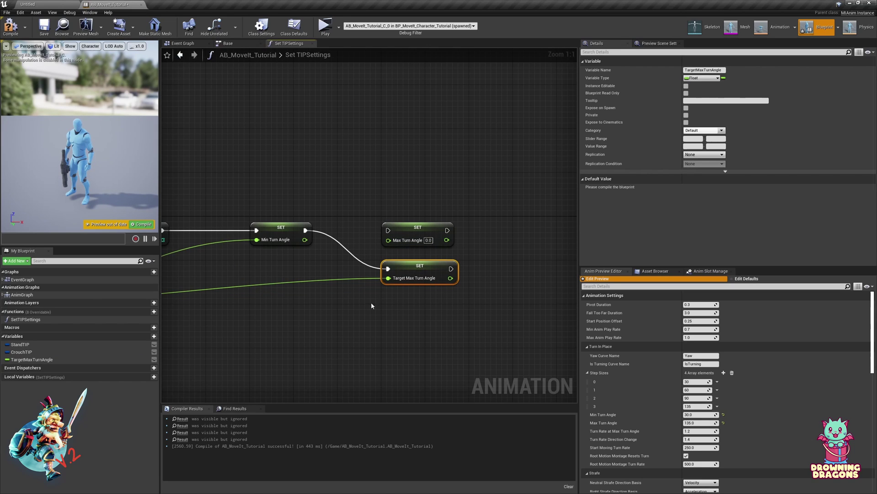
click(371, 303)
right_drag(346, 328, 444, 302)
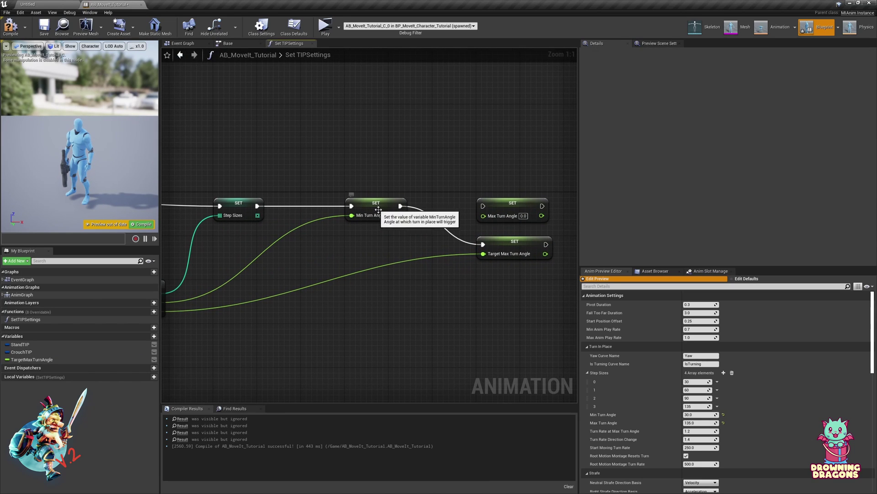
right_drag(425, 167, 317, 140)
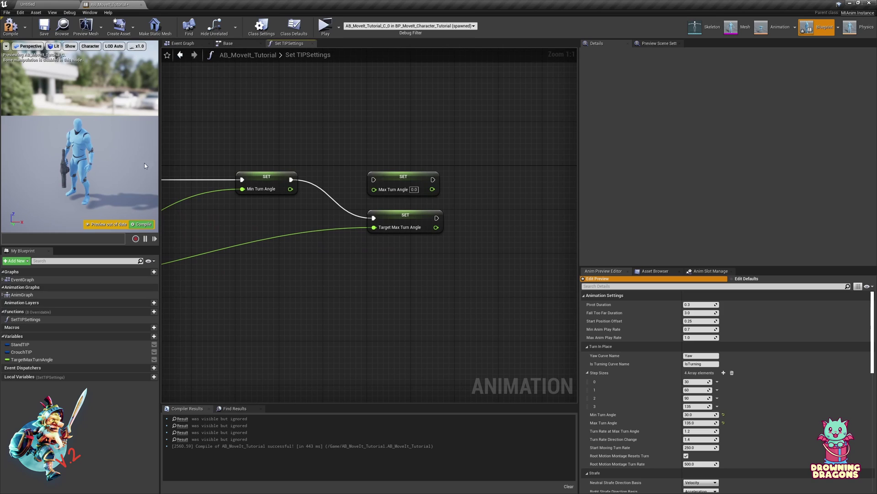
click(142, 224)
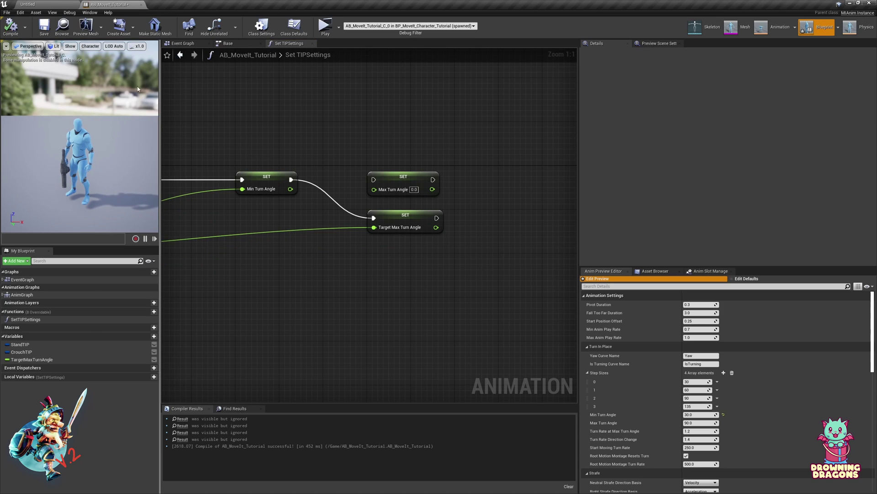
click(44, 26)
In the Event Graph, add Event Blueprint Update Animation above the AnimNotify_StartStanding event.
right_drag(314, 157, 407, 161)
scroll(356, 158, down, 3)
scroll(417, 169, up, 3)
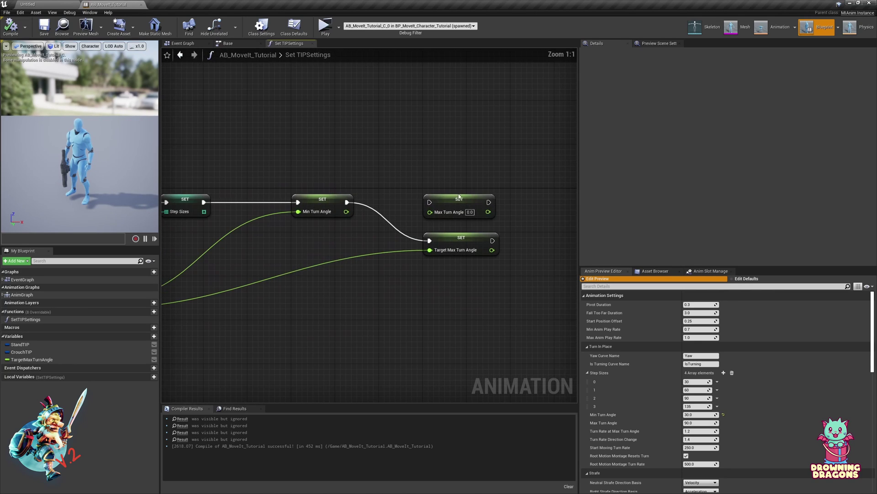
click(187, 44)
scroll(449, 239, down, 2)
scroll(315, 178, up, 2)
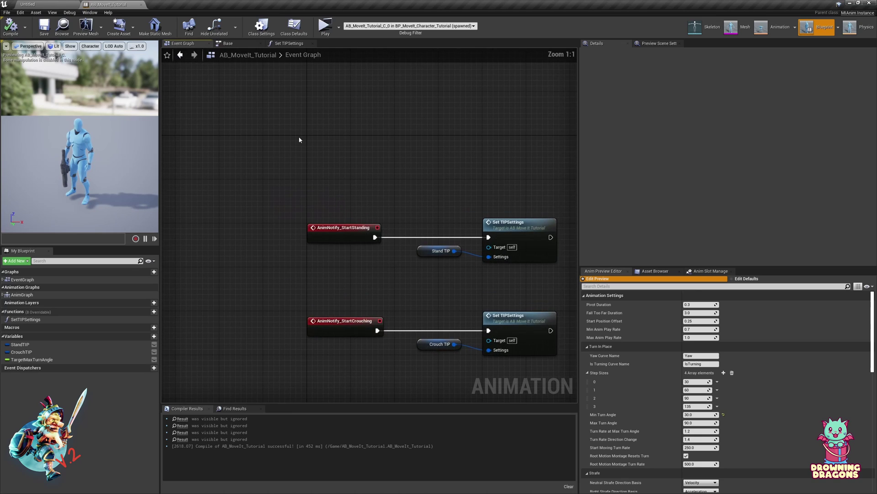
right_click(300, 139)
text(update anim)
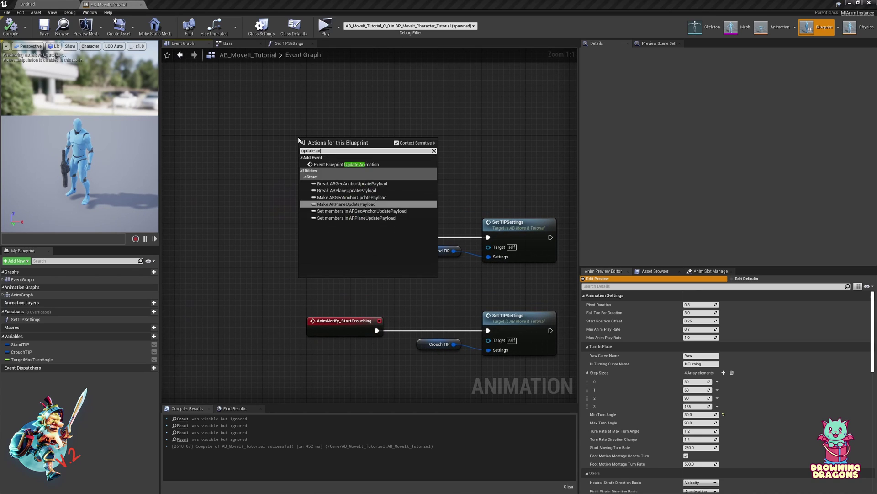
key(Return)
drag(325, 147, 330, 103)
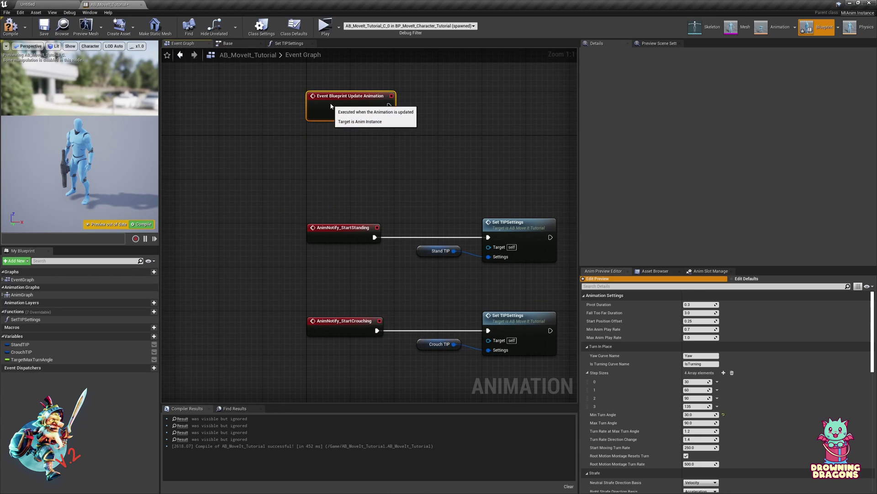
click(366, 160)
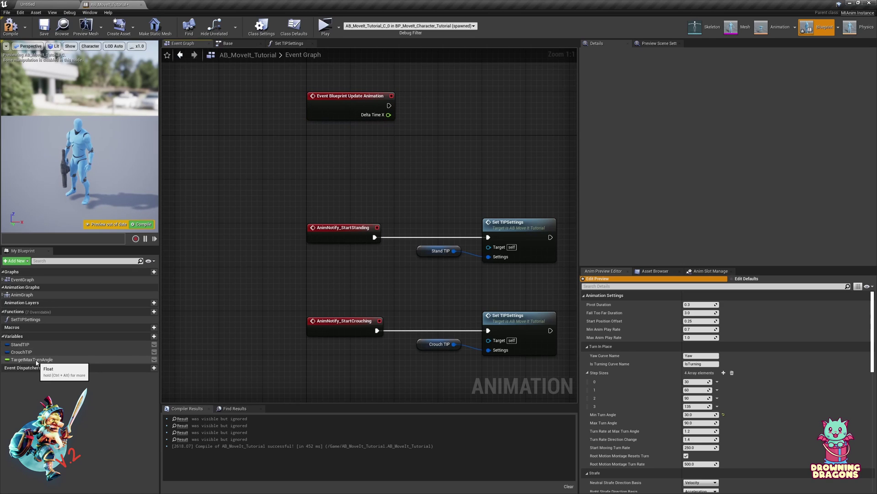
Add getters for Target Max Turn Angle and Max Turn Angle and compare them with a NotEqual (float) node.
drag(32, 359, 309, 179)
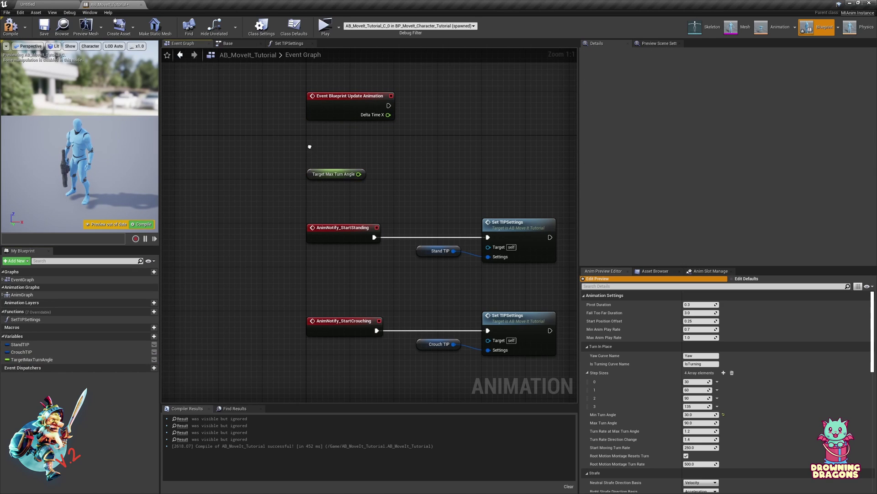
right_click(306, 144)
text(get max turn ang)
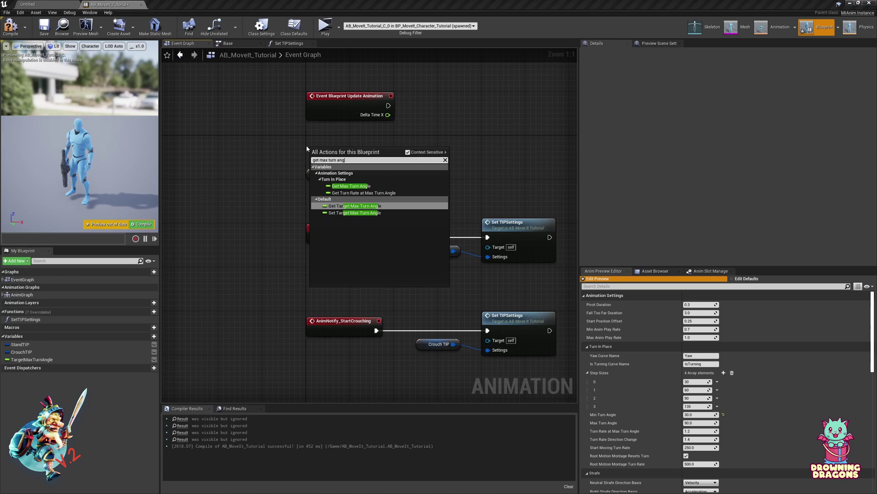
key(Return)
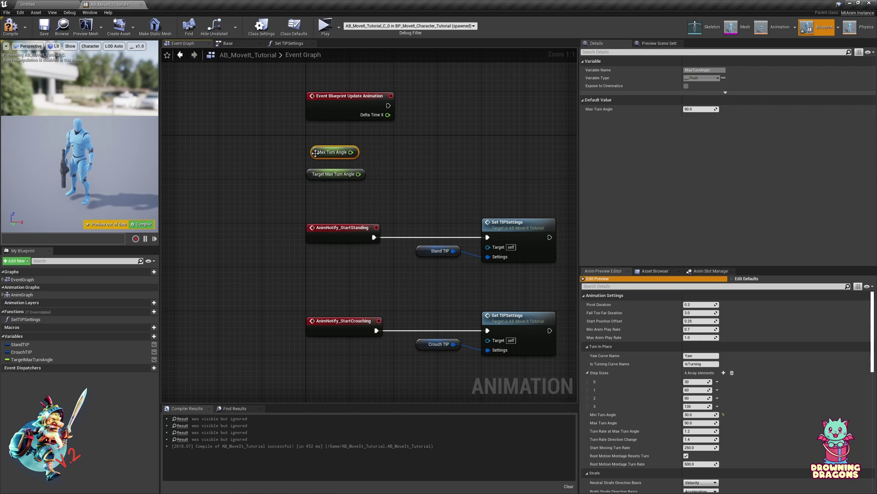
drag(351, 152, 403, 154)
text(!=)
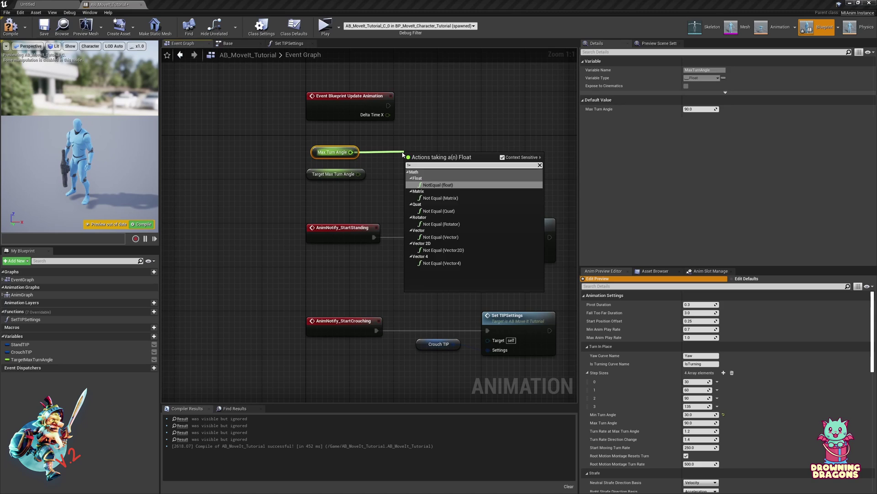
key(Return)
drag(358, 174, 414, 165)
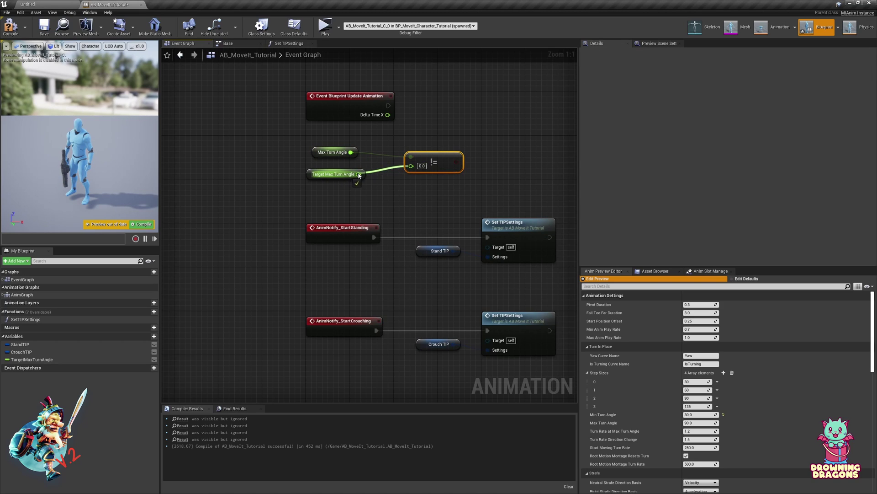
Add a Branch run by Event Blueprint Update Animation with the not-equal result as its Condition, and tidy the comparison node.
right_drag(455, 124, 302, 194)
click(333, 169)
drag(337, 182, 296, 230)
drag(237, 175, 337, 176)
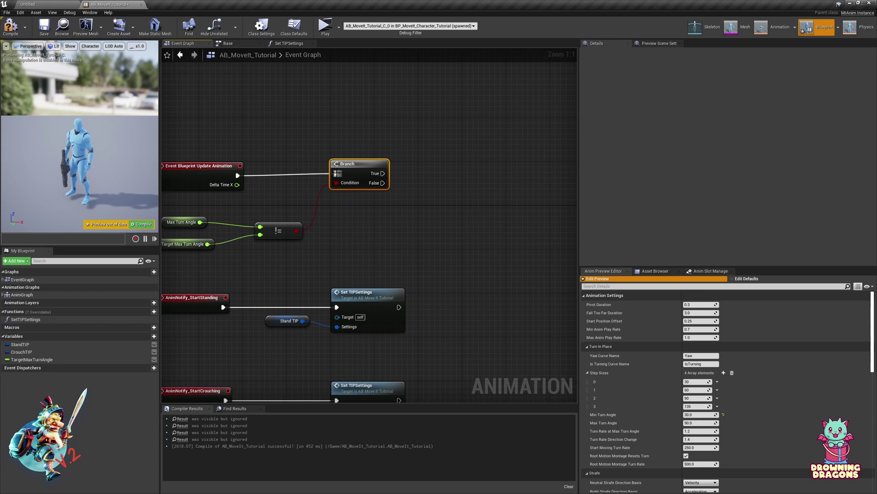
click(373, 218)
right_drag(373, 218, 434, 200)
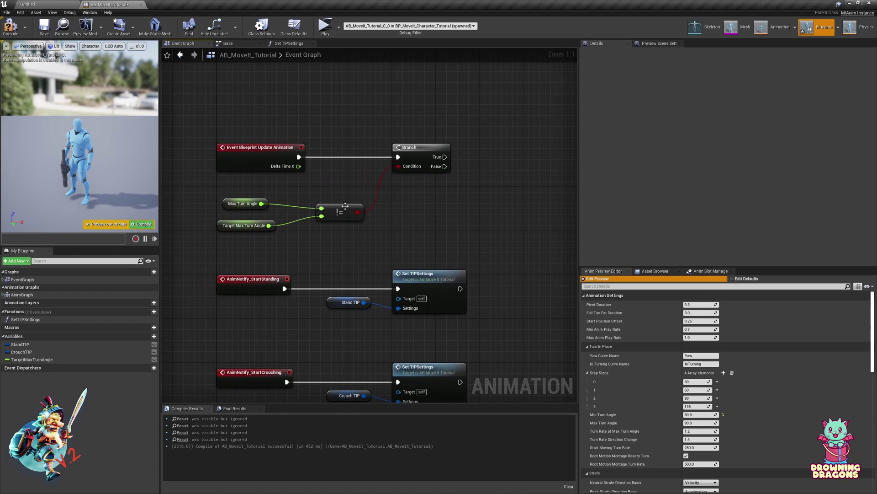
click(327, 197)
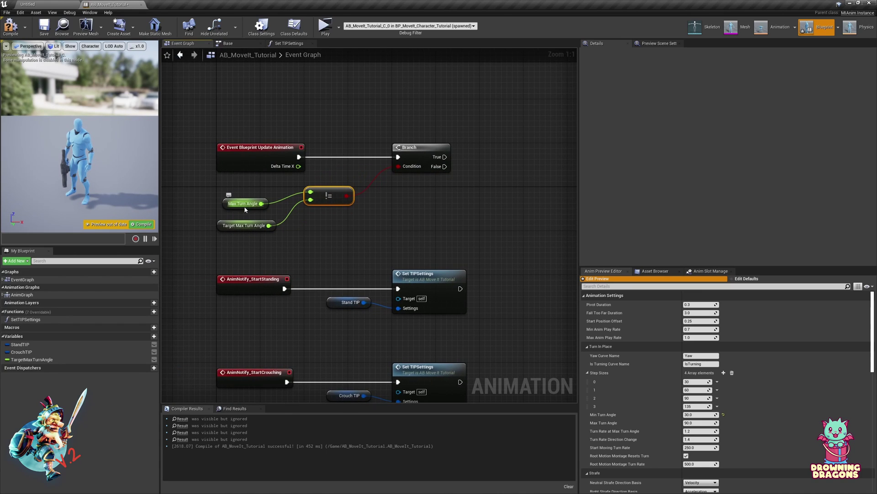
Add FInterp to Constant with Max Turn Angle as Current, Target Max Turn Angle as Target, and the event's Delta Time X.
drag(261, 203, 307, 221)
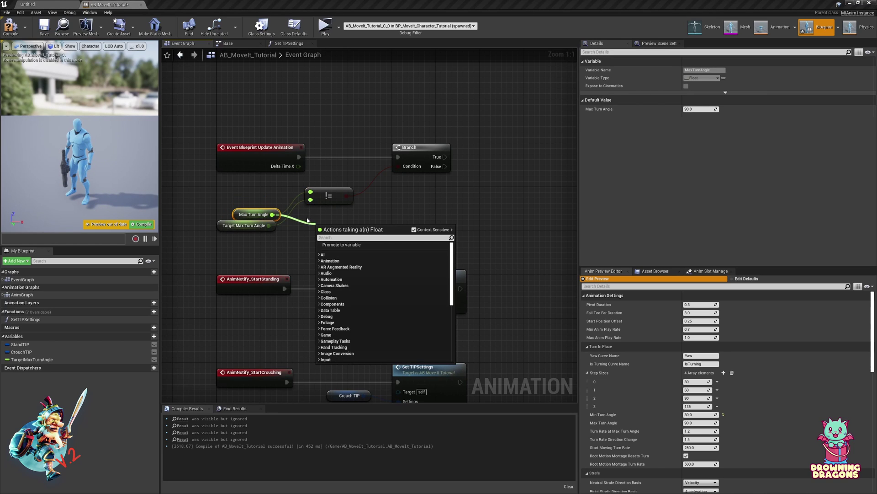
text(interp con)
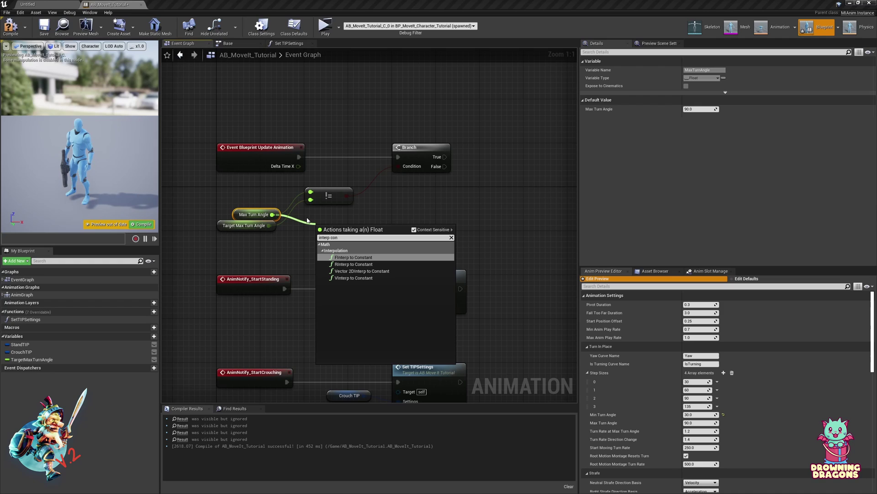
key(Return)
drag(322, 248, 269, 226)
drag(359, 238, 299, 166)
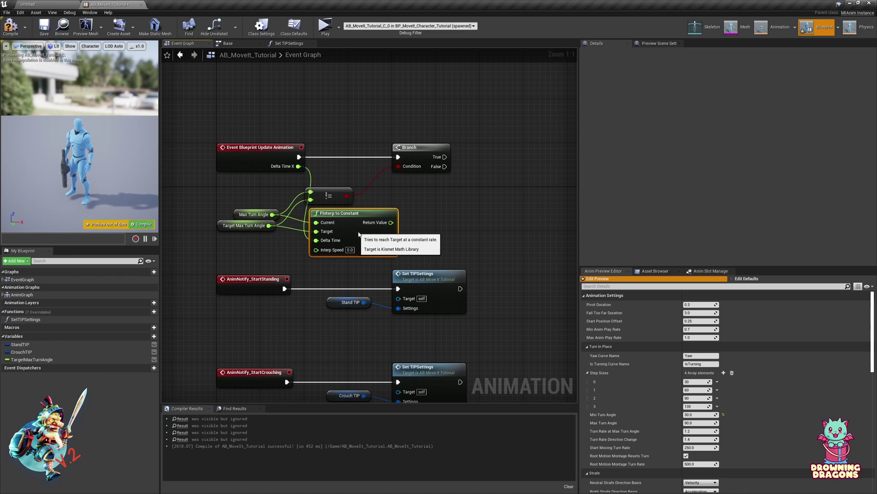
drag(354, 232, 442, 218)
Space out the Target Max Turn Angle getter and set the FInterp to Constant Interp Speed to 15.
right_drag(504, 227, 464, 211)
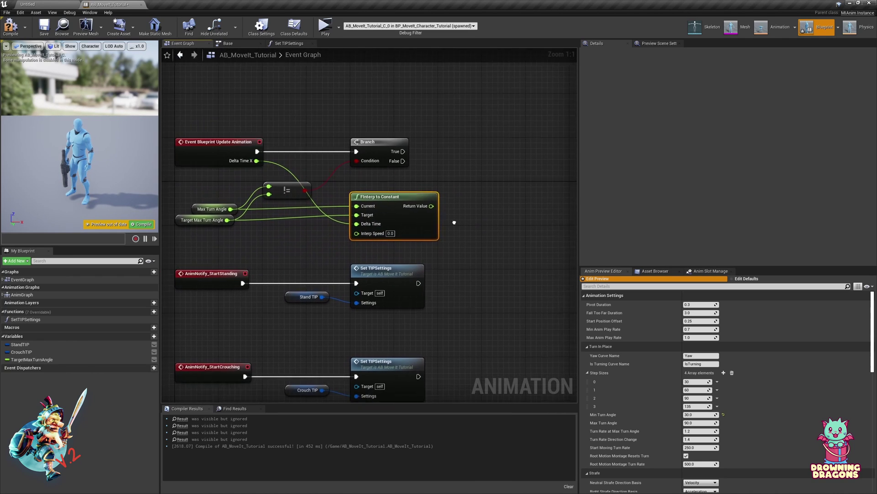
click(211, 227)
click(278, 239)
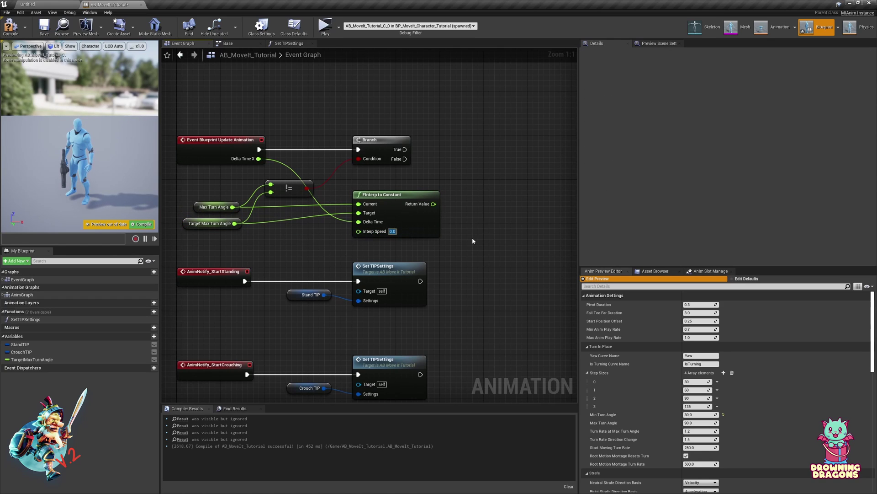
text(5)
key(Return)
Set Max Turn Angle to the FInterp Return Value on the Branch's True output, and compile the blueprint.
right_drag(483, 207, 466, 223)
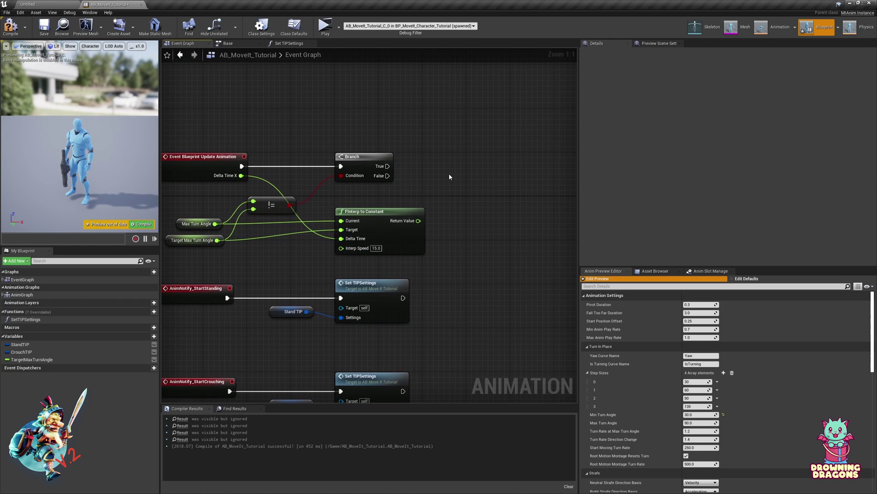
mouse_move(429, 174)
right_down()
mouse_move(368, 168)
mouse_move(429, 169)
right_up()
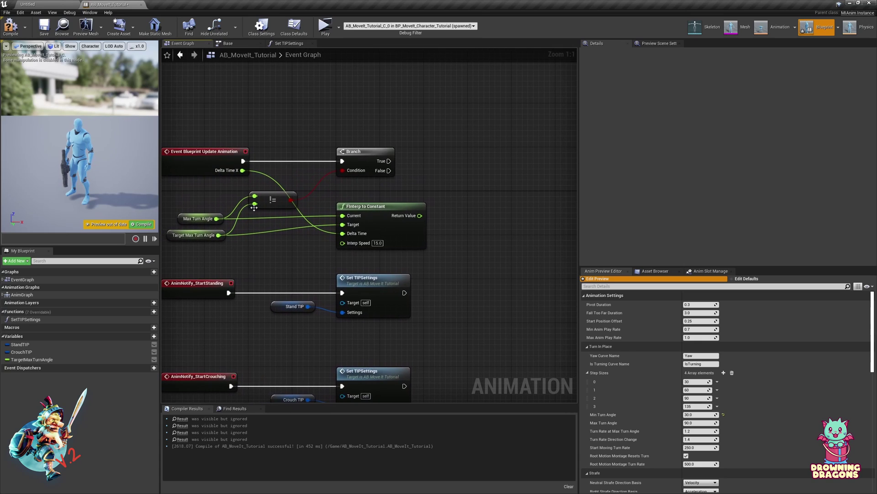
right_click(460, 168)
text(set)
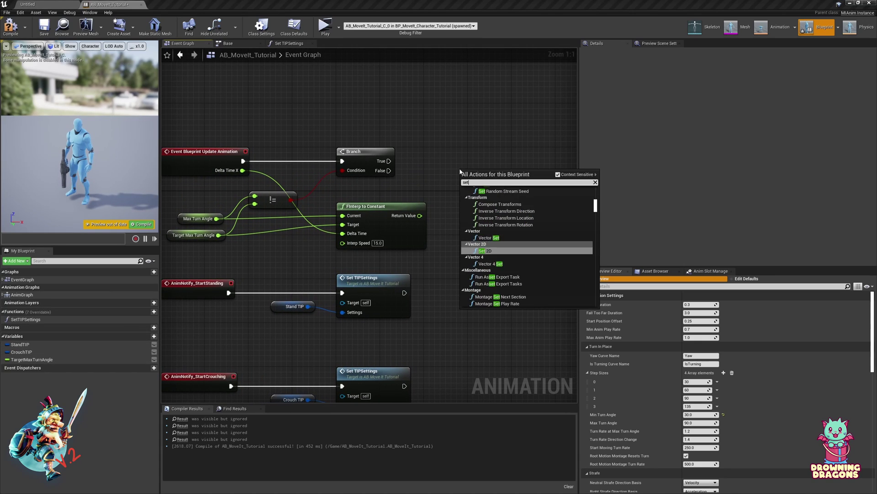
text( max turn a)
key(Up)
key(Up)
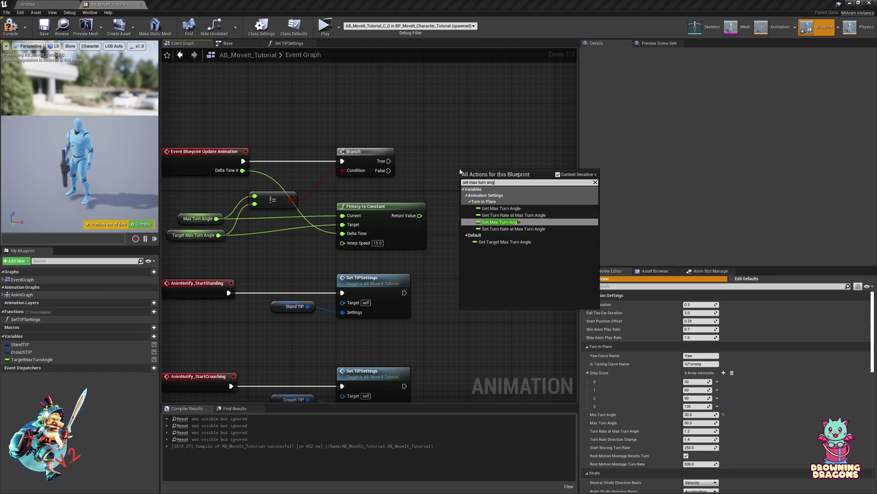
key(Return)
drag(469, 187, 419, 216)
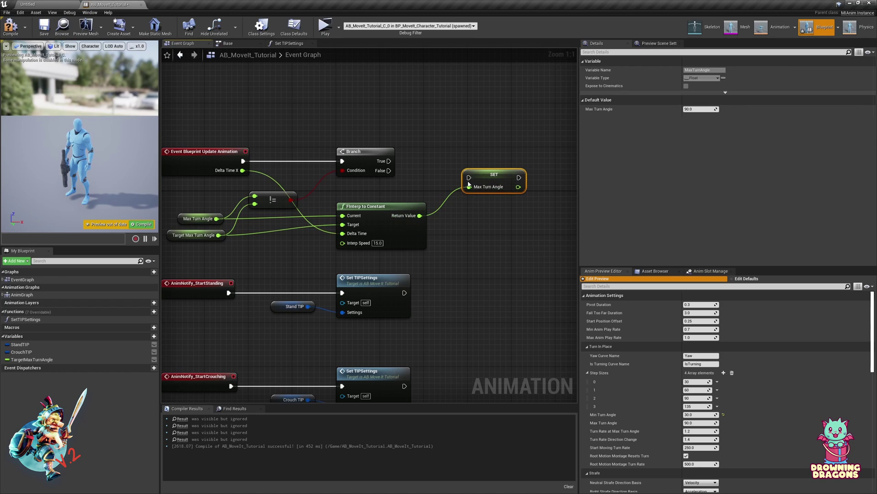
drag(389, 160, 500, 152)
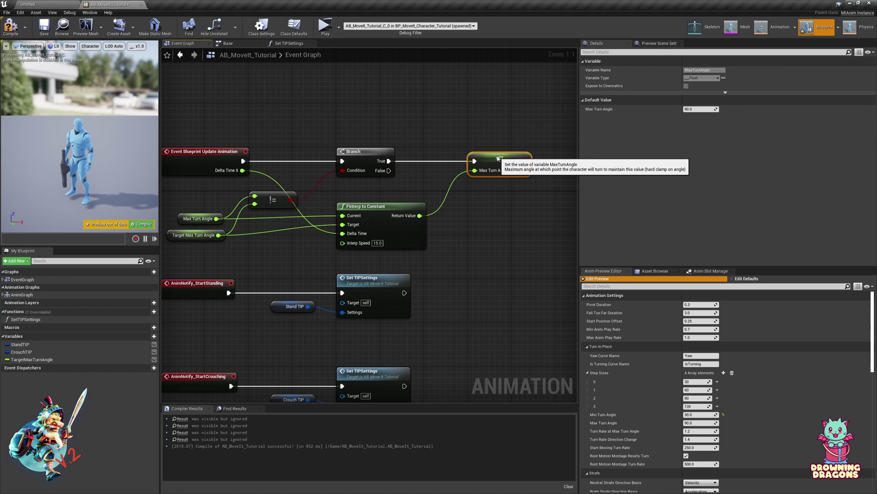
click(497, 187)
click(11, 27)
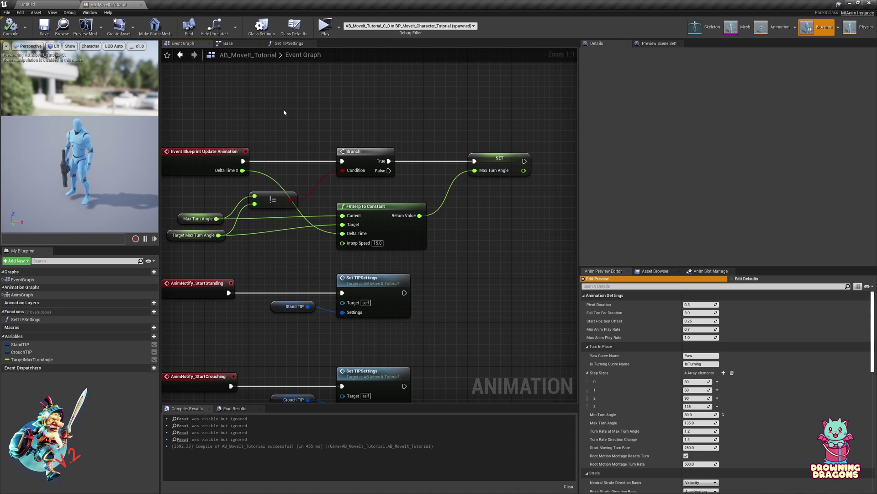
Play-test the character by repeatedly switching between standing and crouching while turning the view, and end the play session.
click(325, 25)
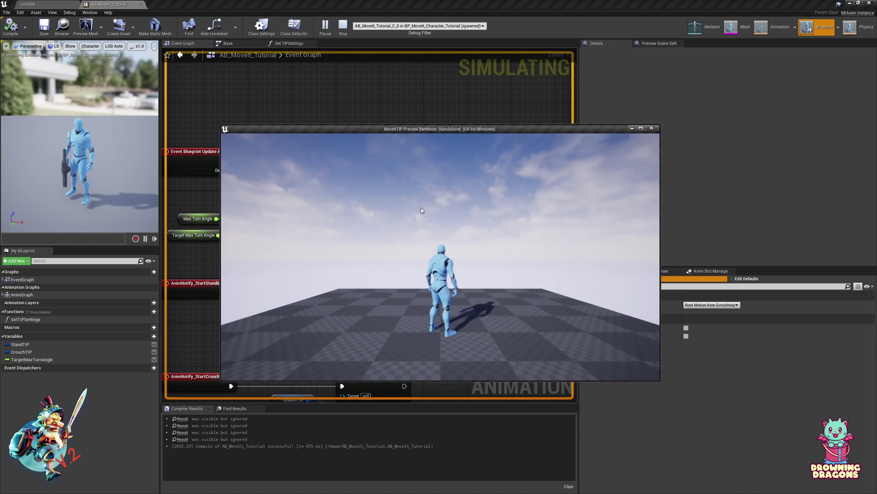
click(421, 207)
key(c)
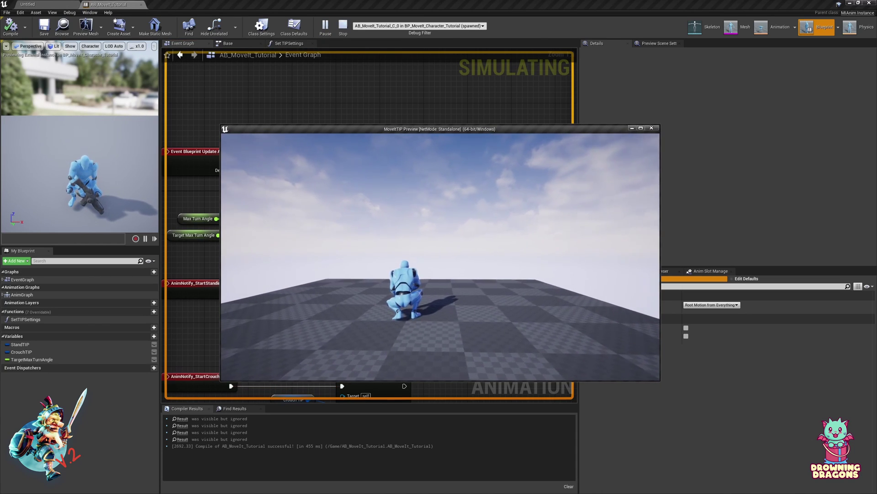
key(c)
key(w)
key(c)
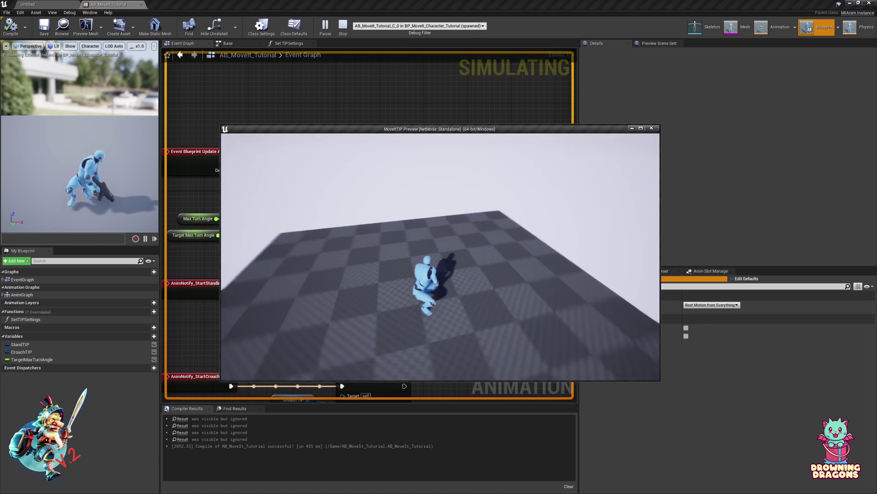
key(c)
key(c)
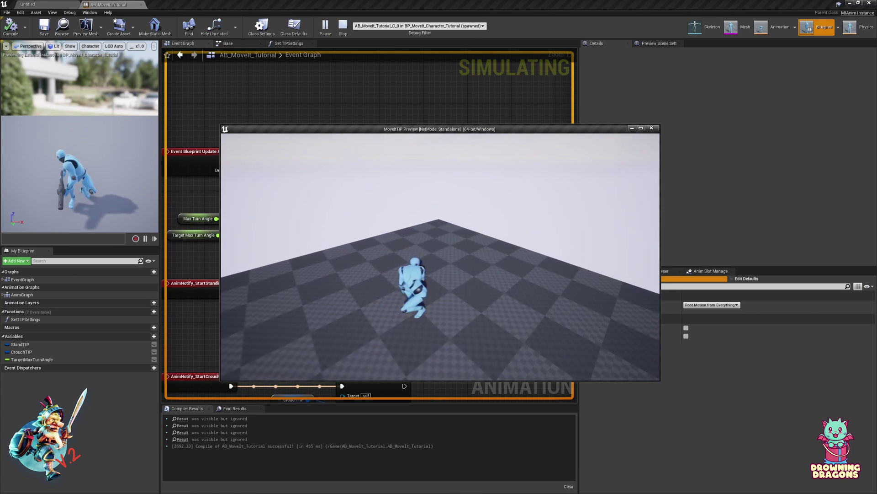
key(c)
key(c)
key(c)
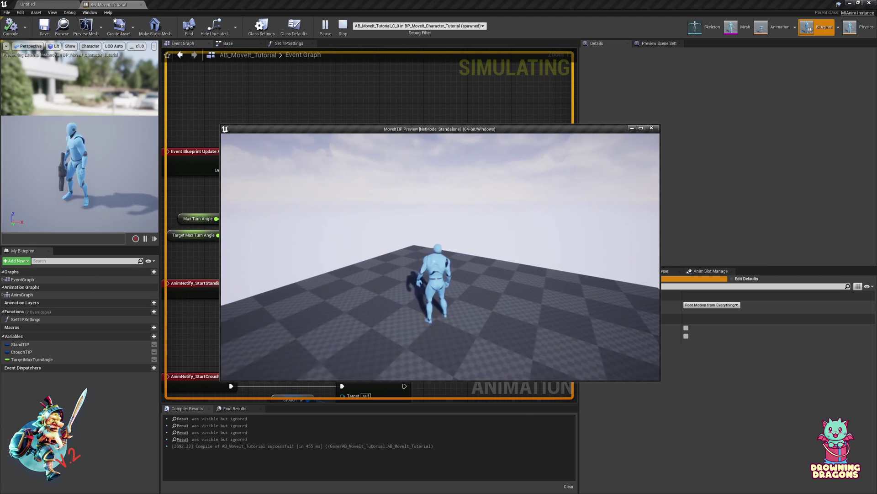
key(c)
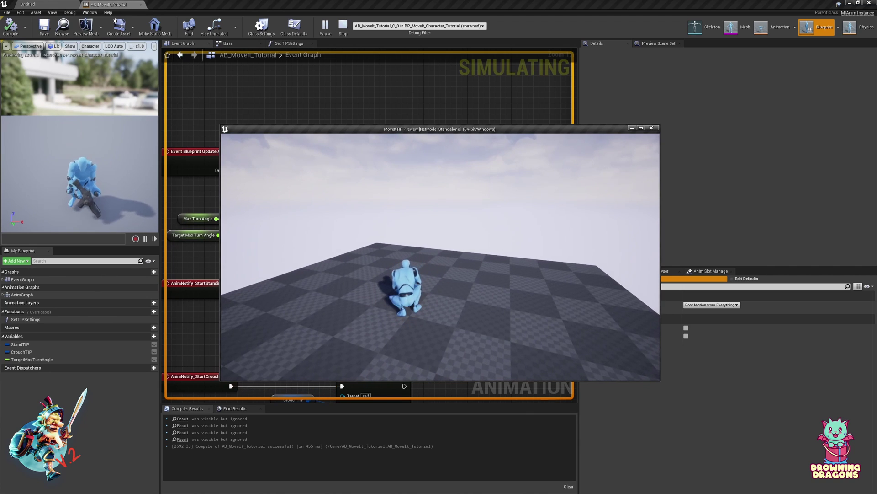
key(c)
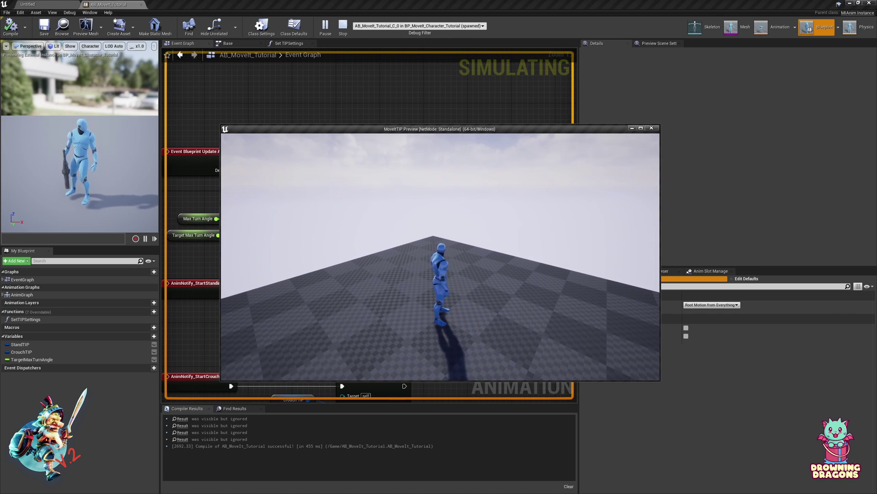
key(c)
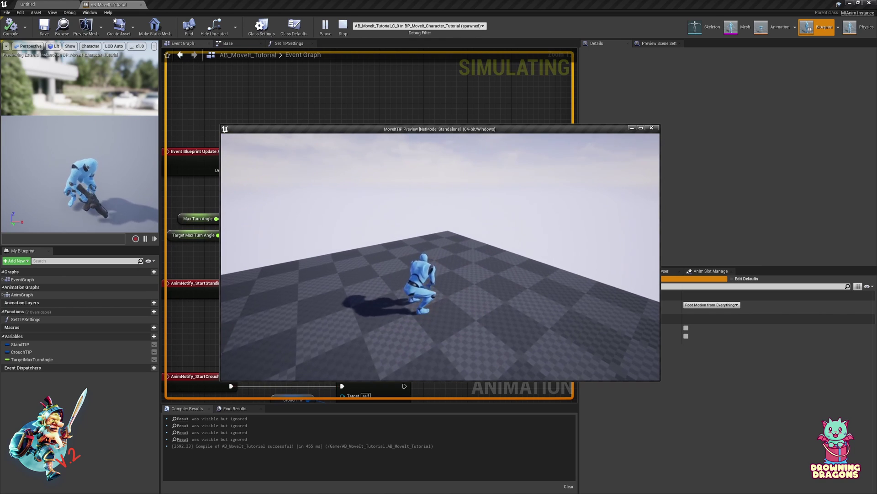
key(Escape)
scroll(277, 246, down, 3)
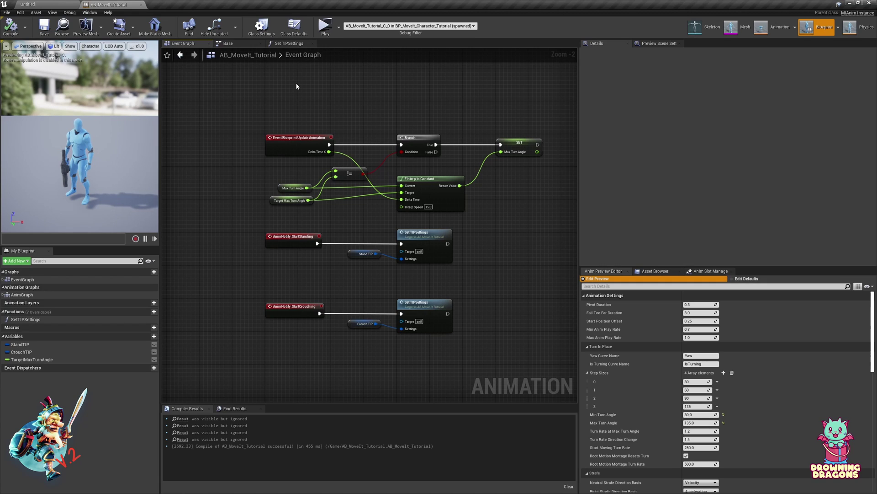
drag(245, 86, 265, 92)
click(504, 316)
click(225, 128)
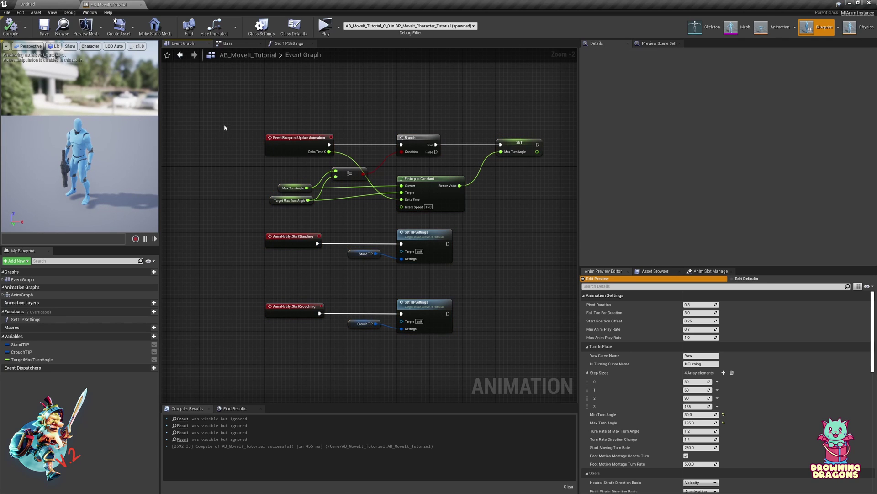